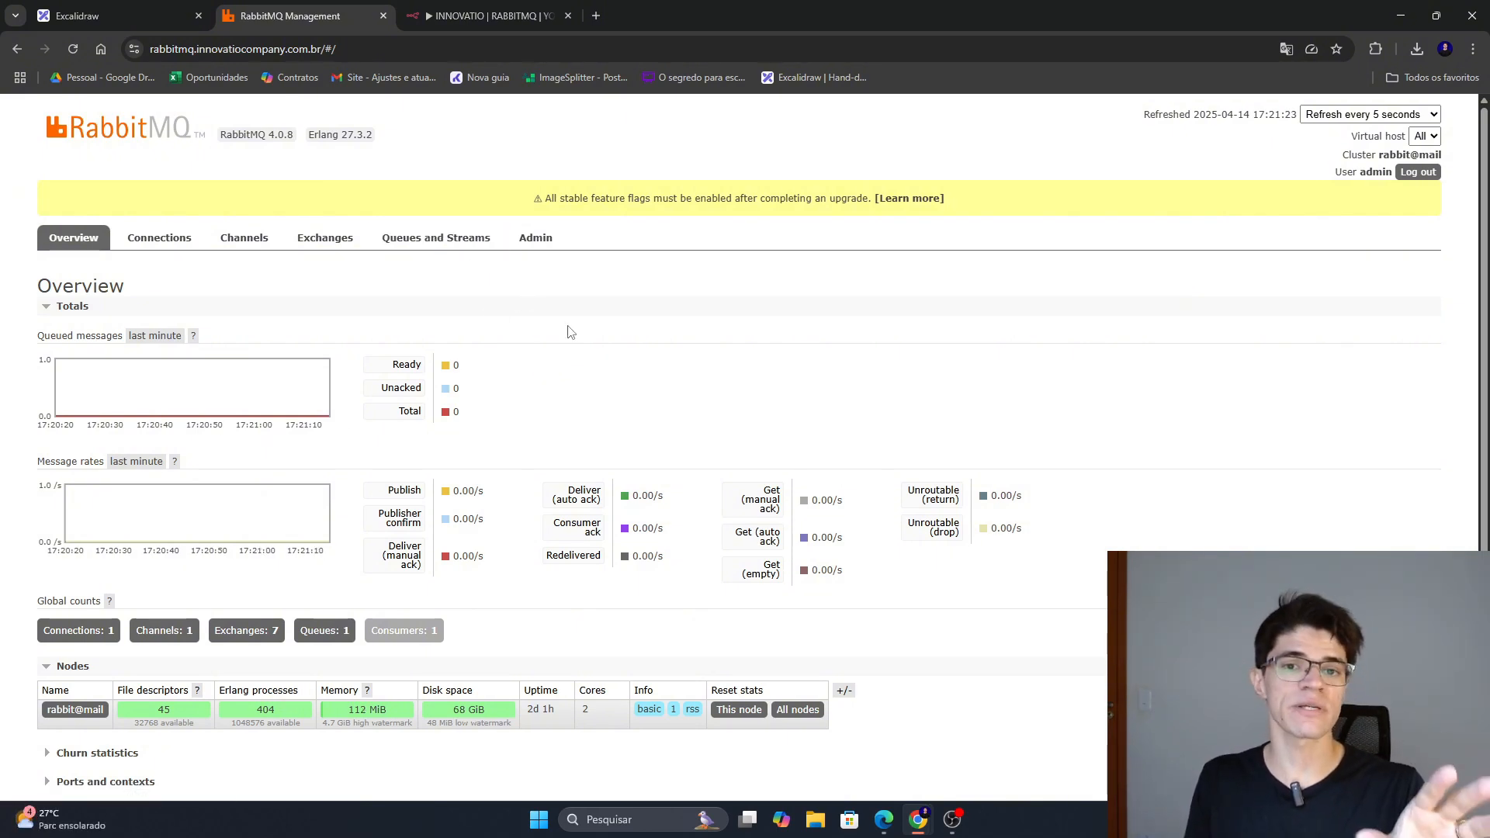
# Add a queue of type Quorum named testeyoutube in the Queues and Streams section, on virtual host /.
pyautogui.click(430, 247)
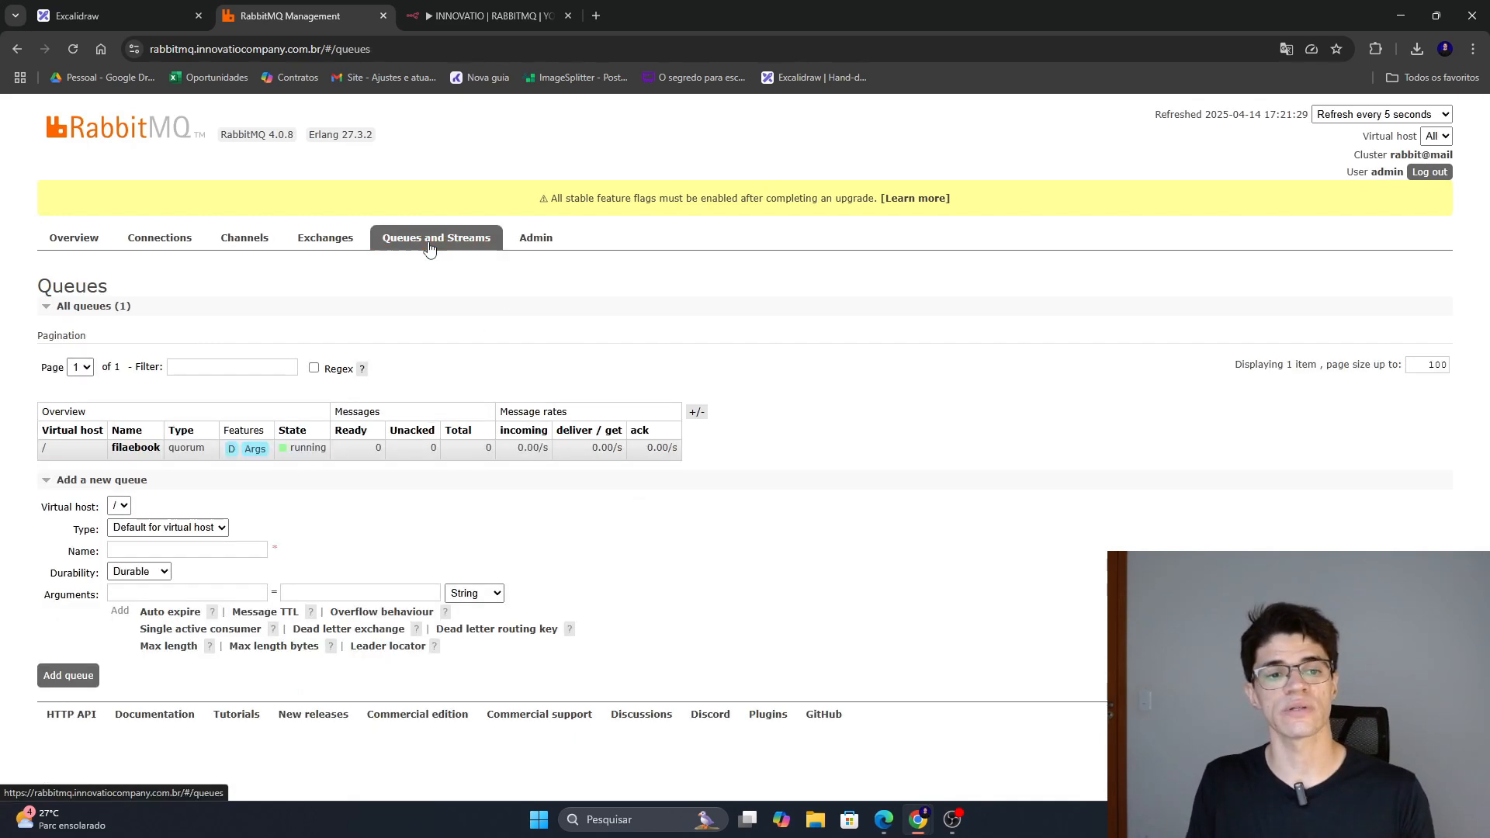
pyautogui.click(92, 307)
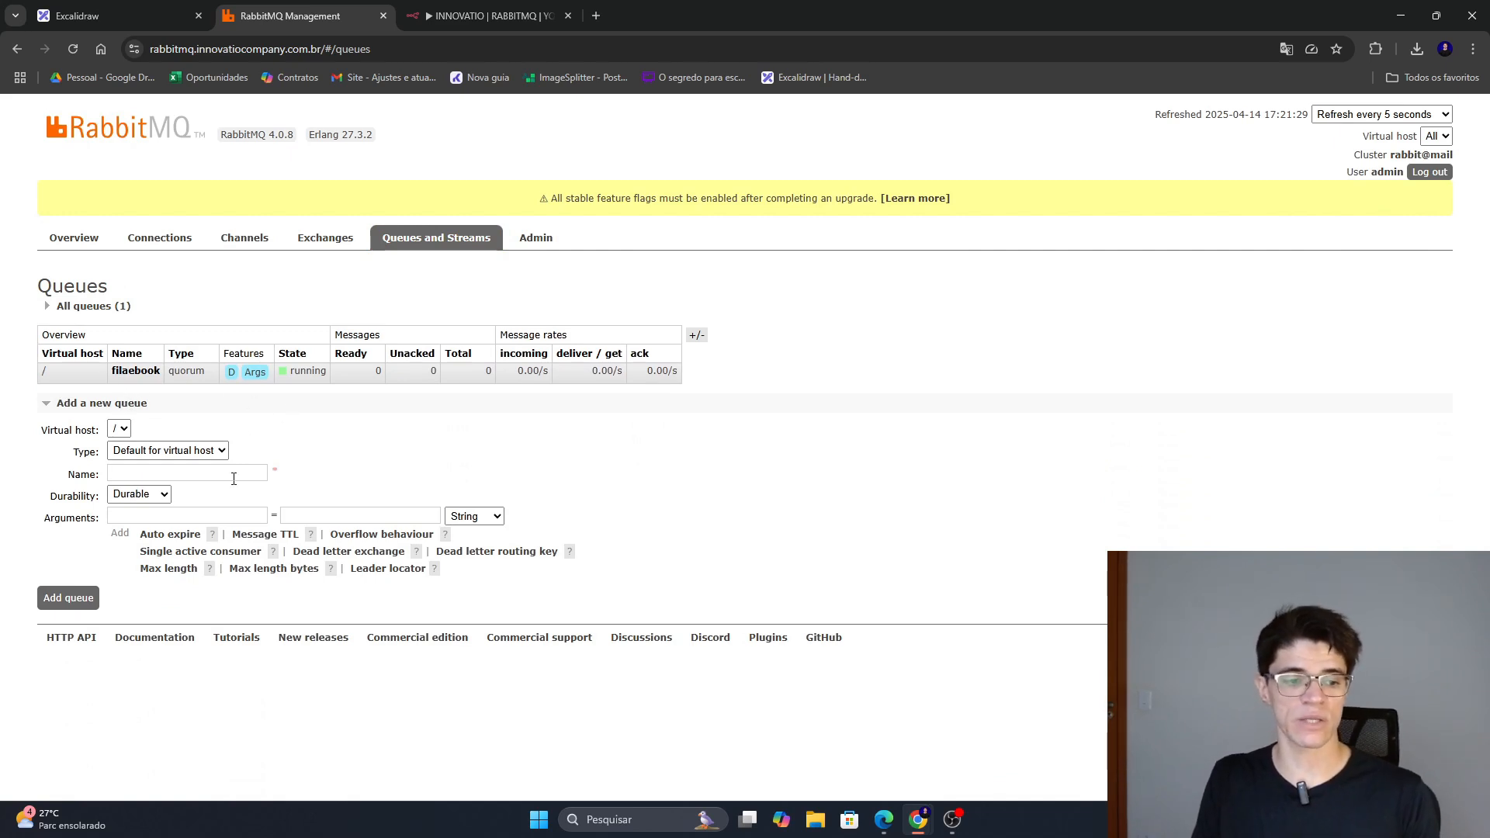
pyautogui.click(115, 434)
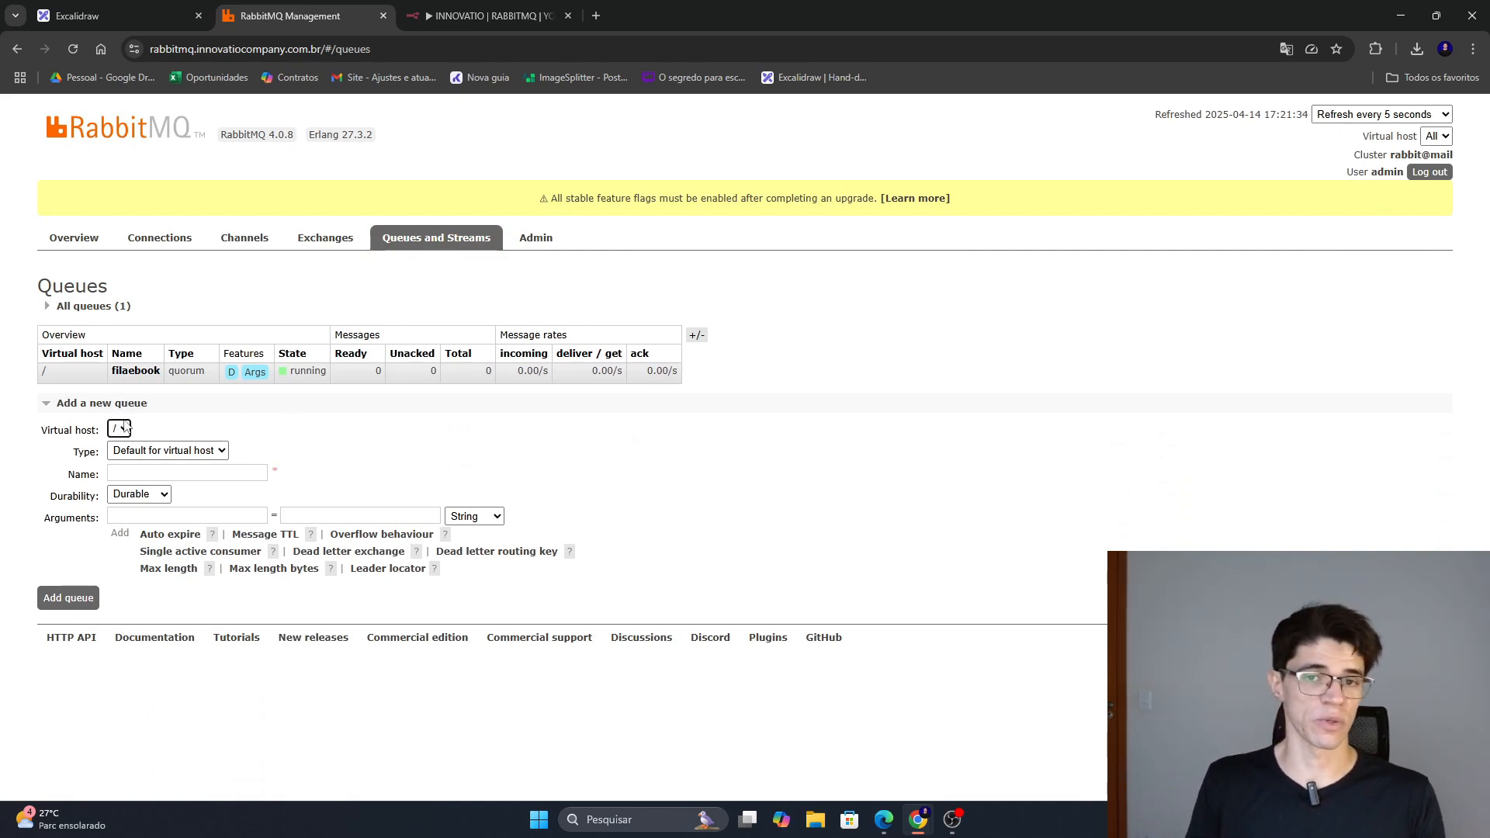
pyautogui.click(156, 450)
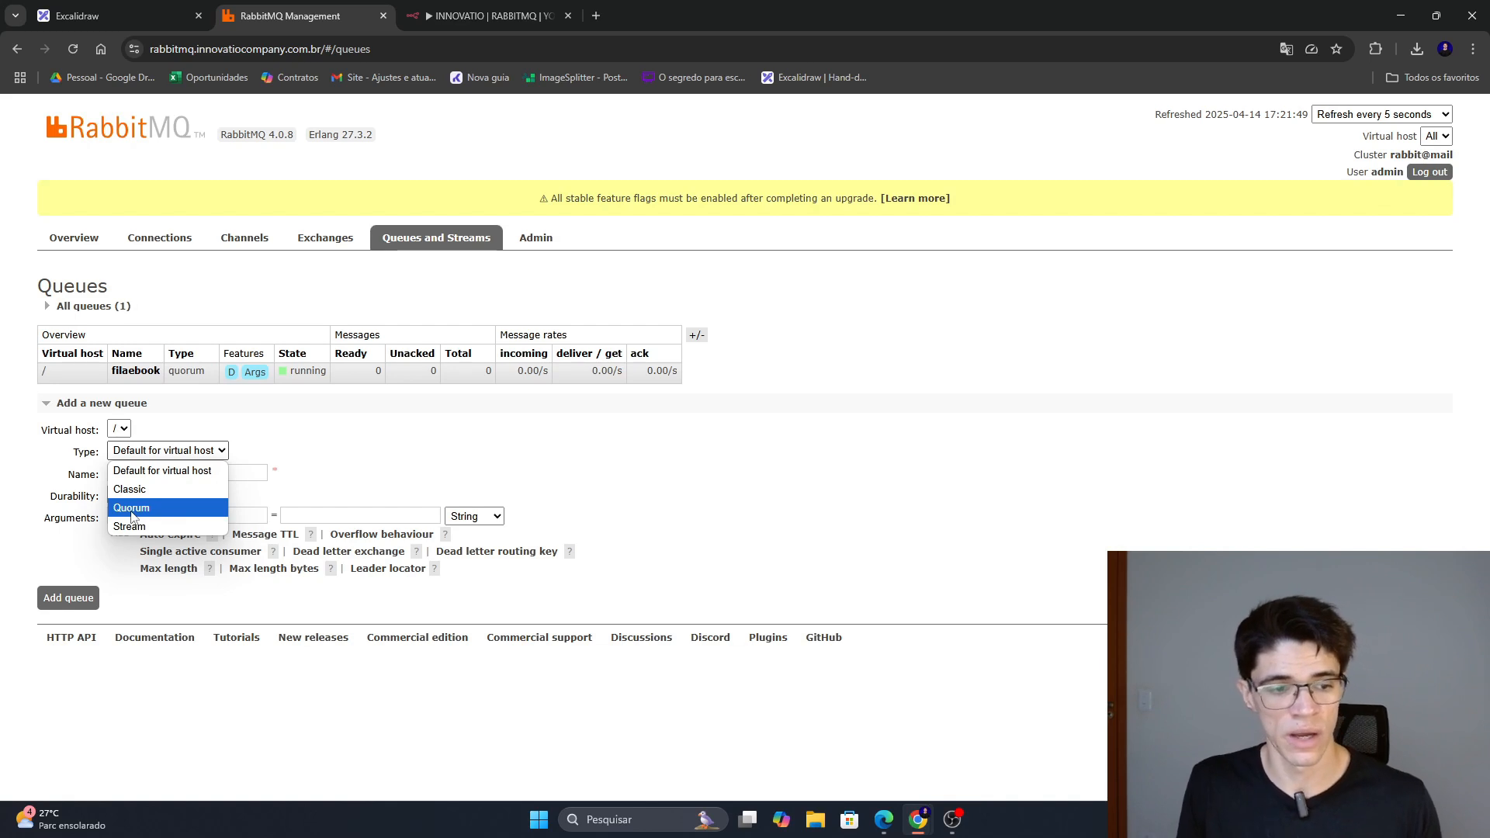
pyautogui.click(136, 509)
pyautogui.click(148, 472)
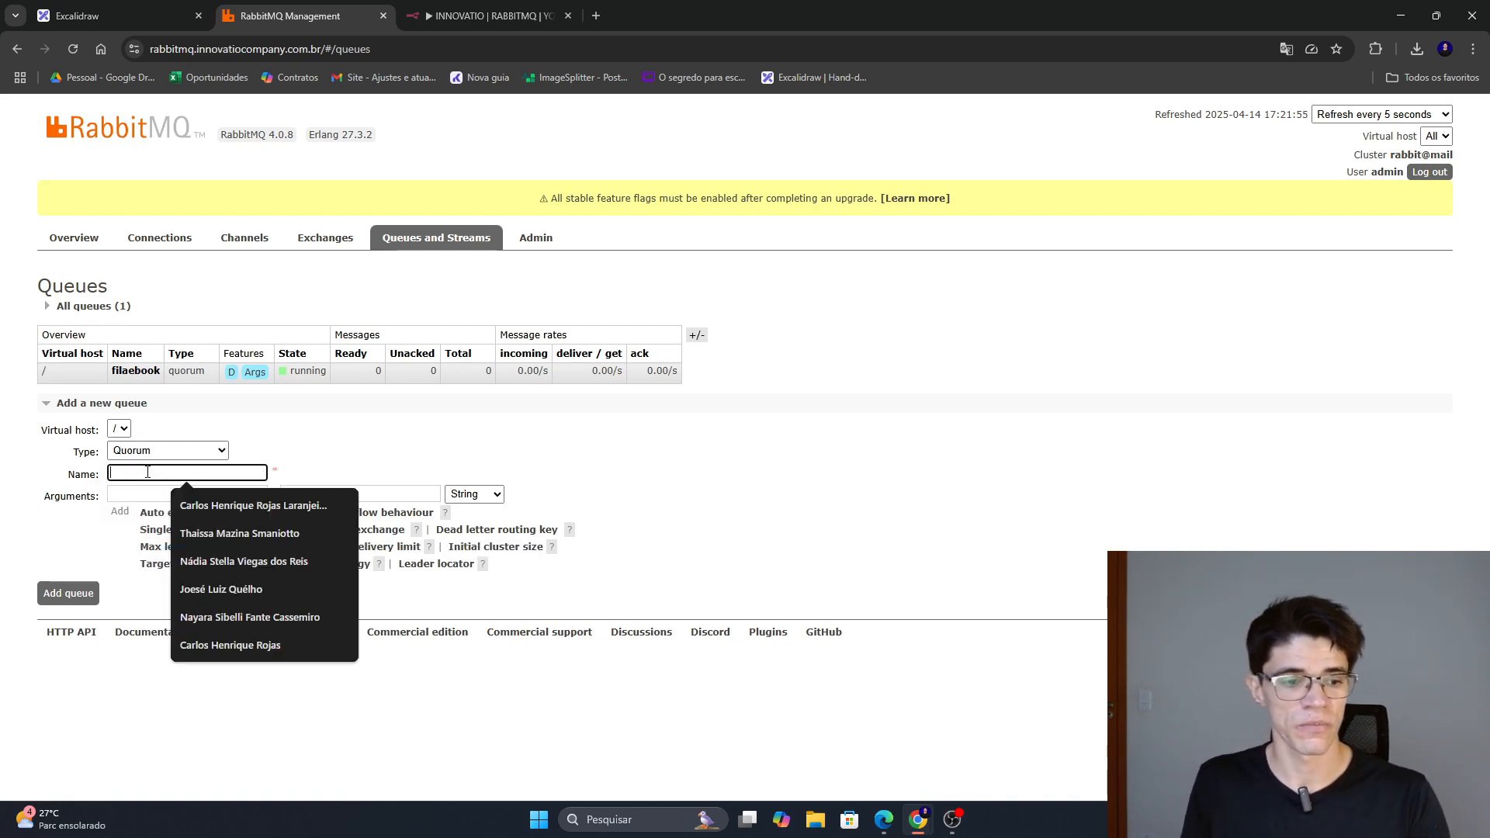
pyautogui.write('teste')
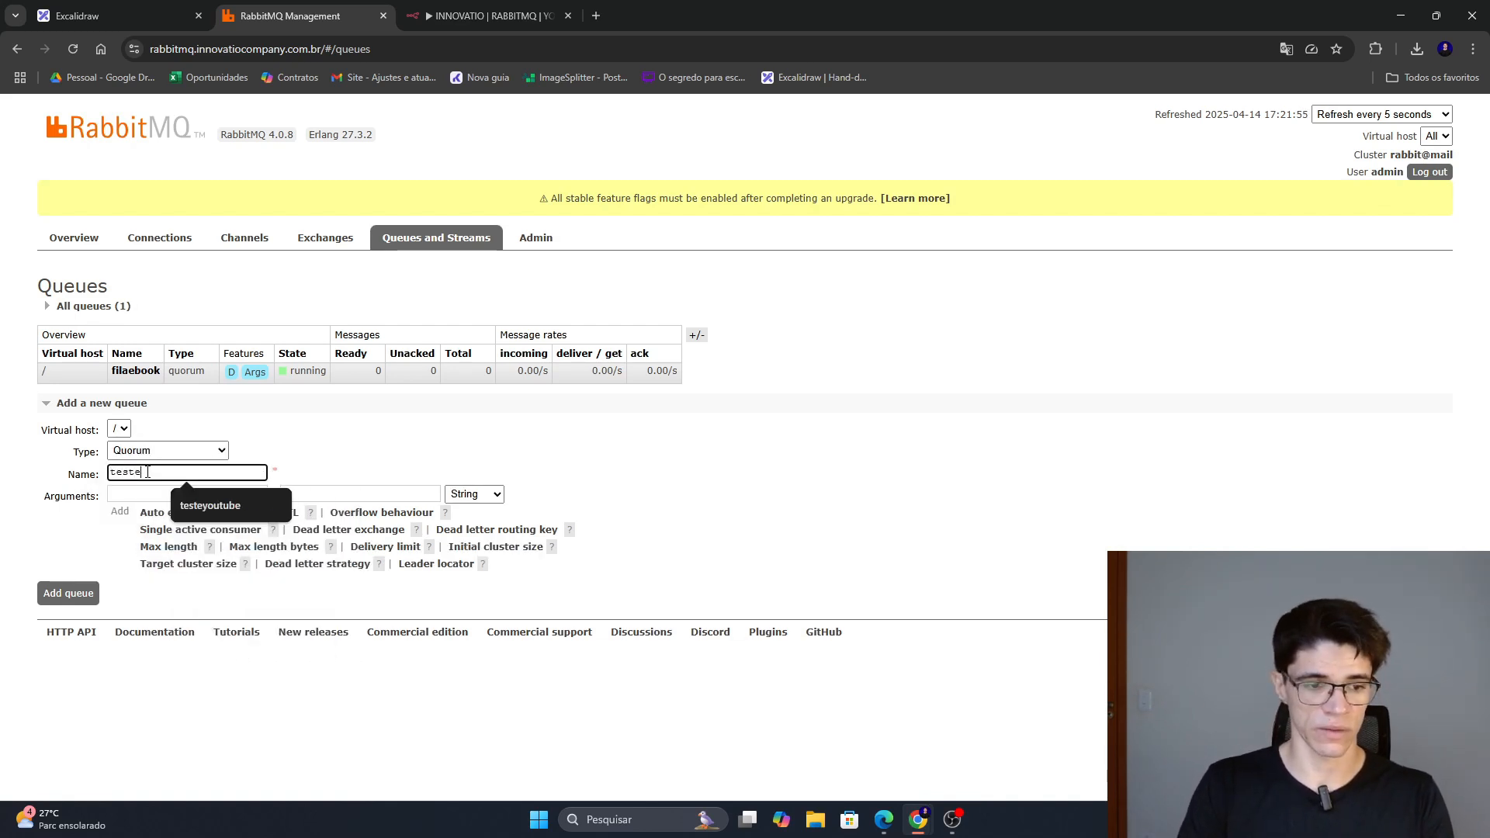
pyautogui.click(210, 505)
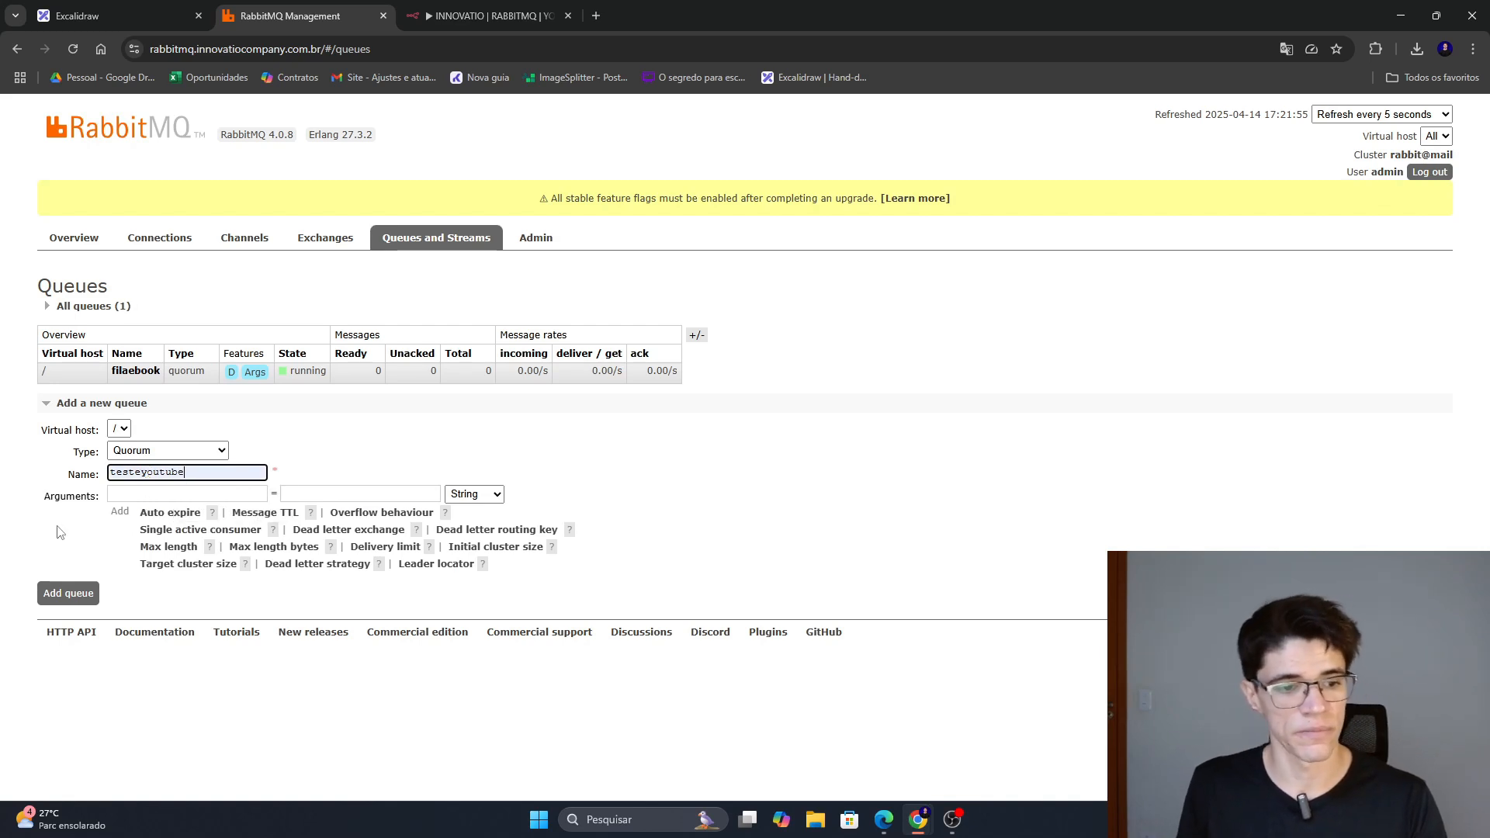
pyautogui.click(62, 598)
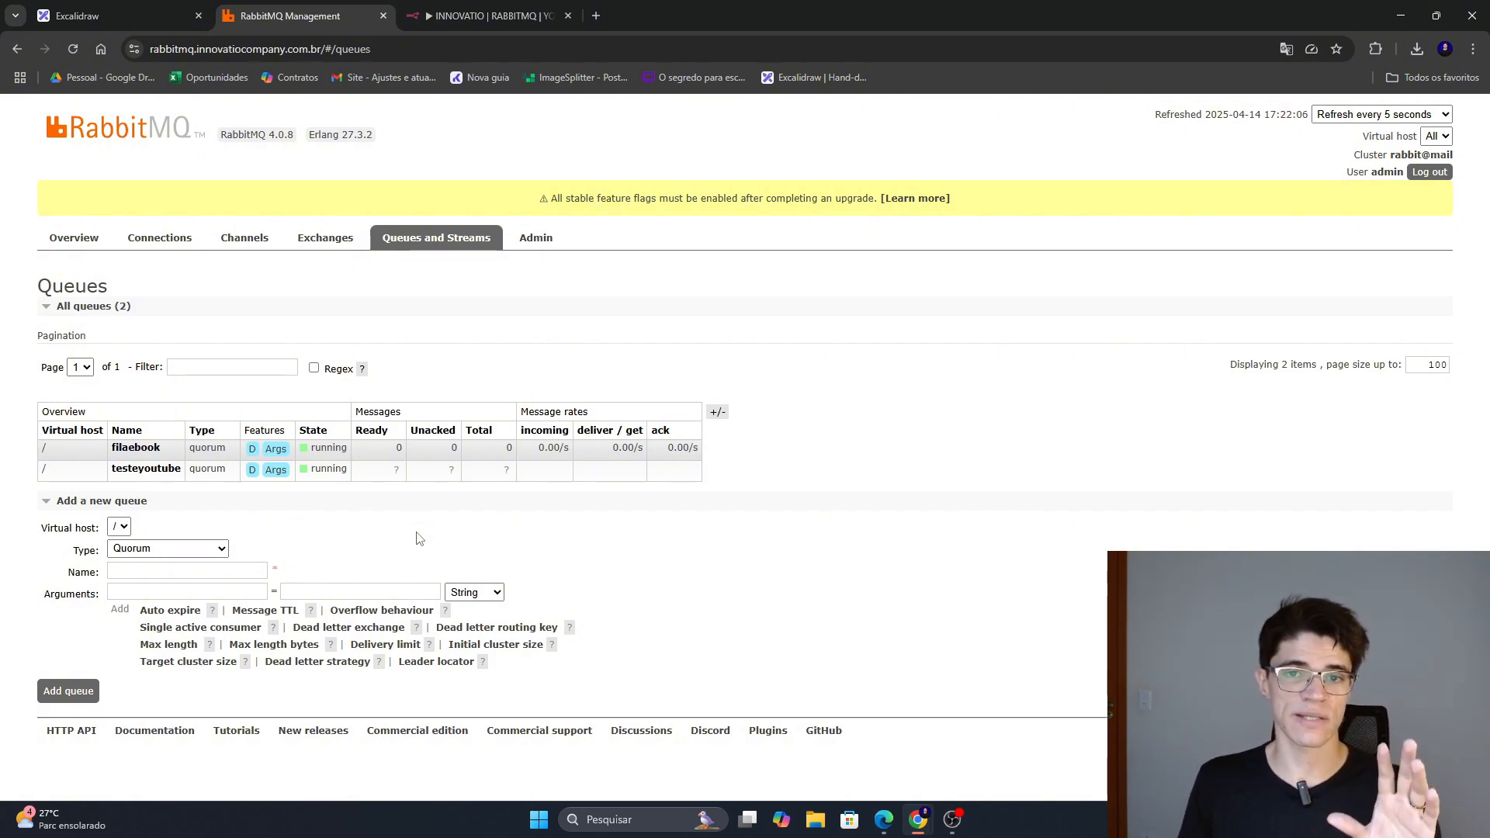
# Switch to the n8n workflow and examine the Webhook node's settings and its pinned output data, including the message body.
pyautogui.hotkey('ctrl', 'Tab')
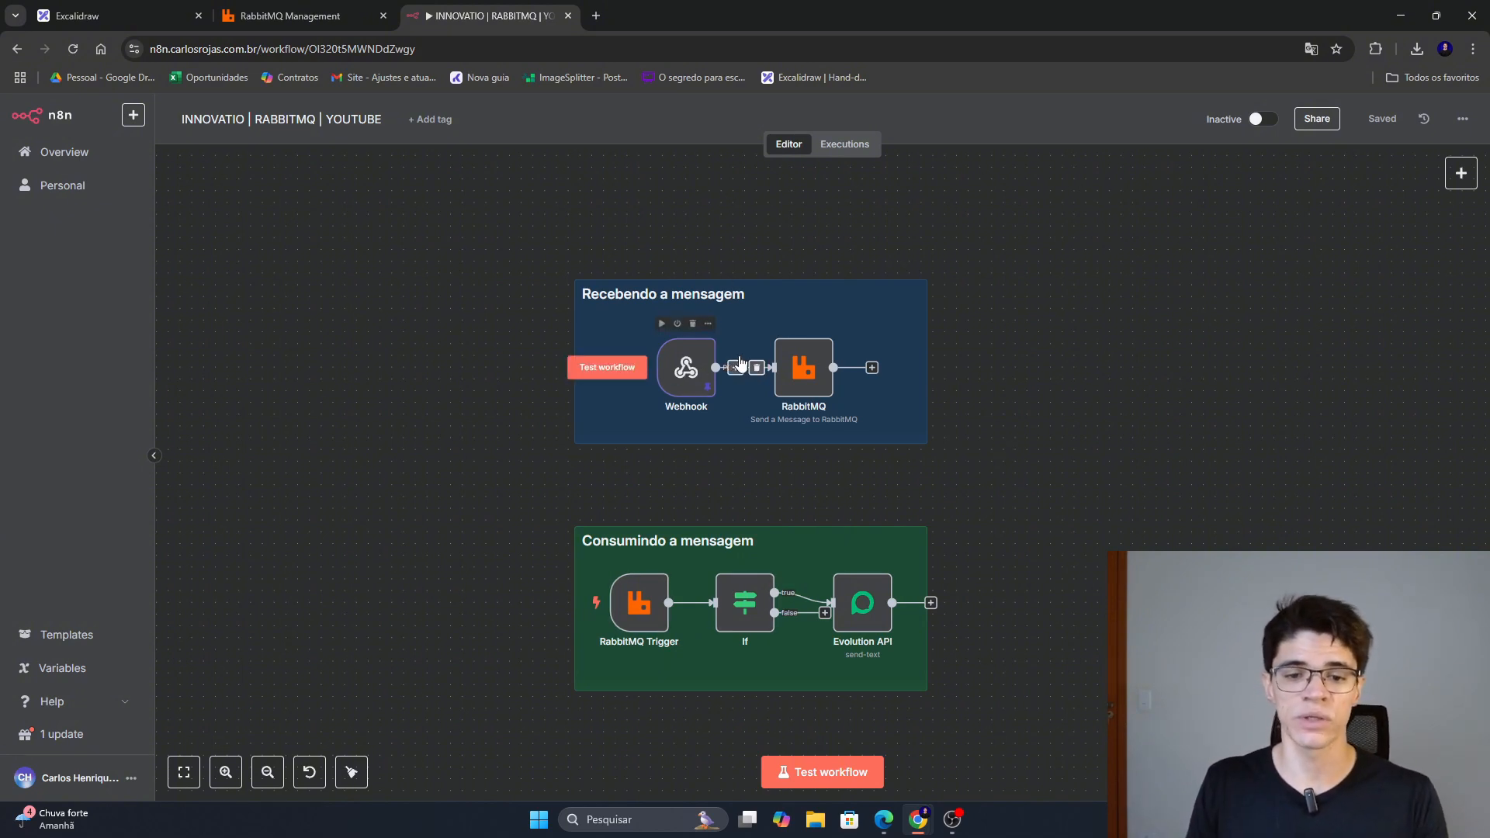
pyautogui.scroll(3, 787, 248)
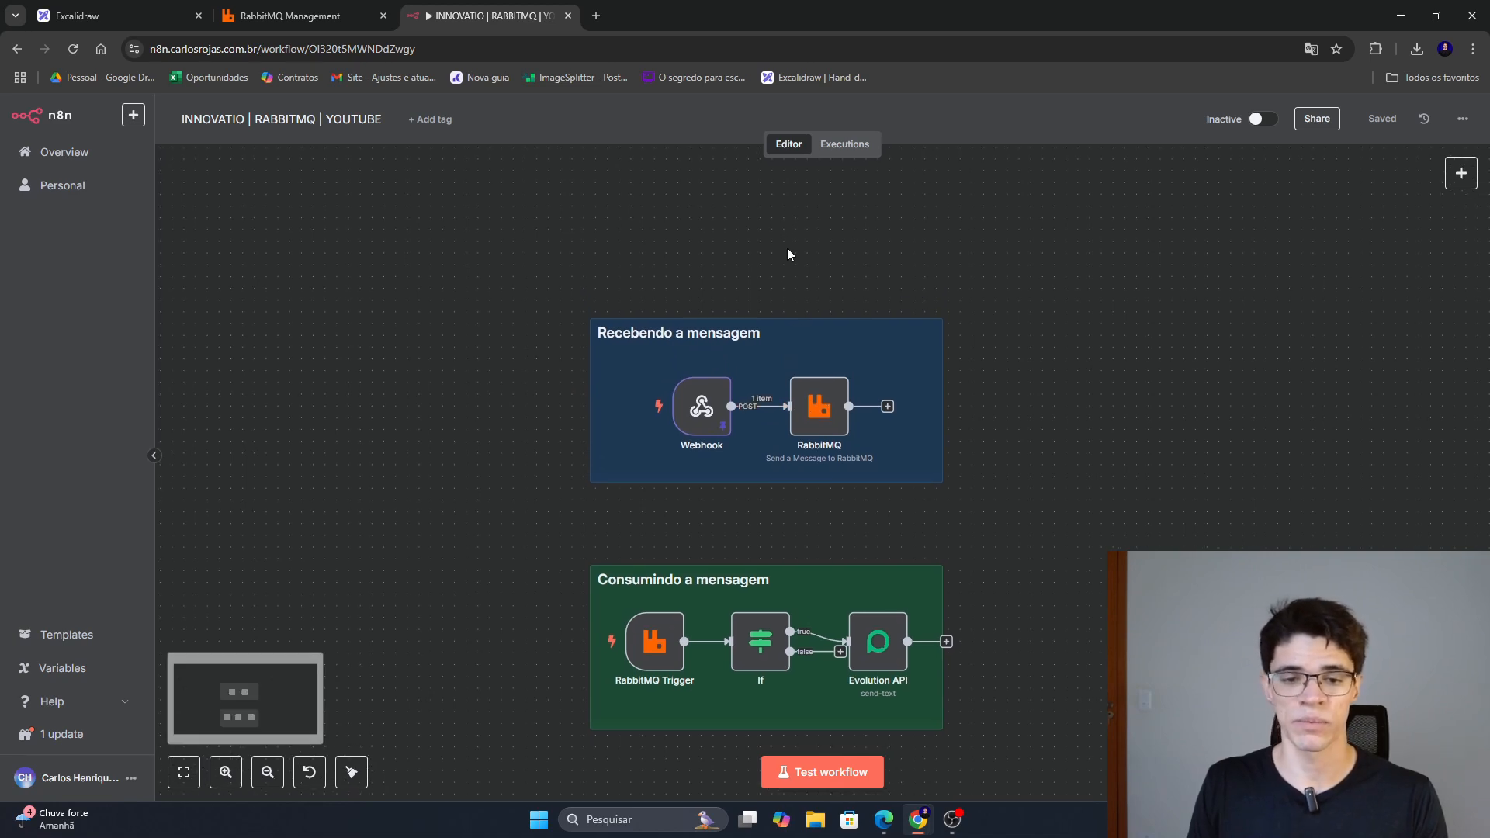
pyautogui.doubleClick(687, 404)
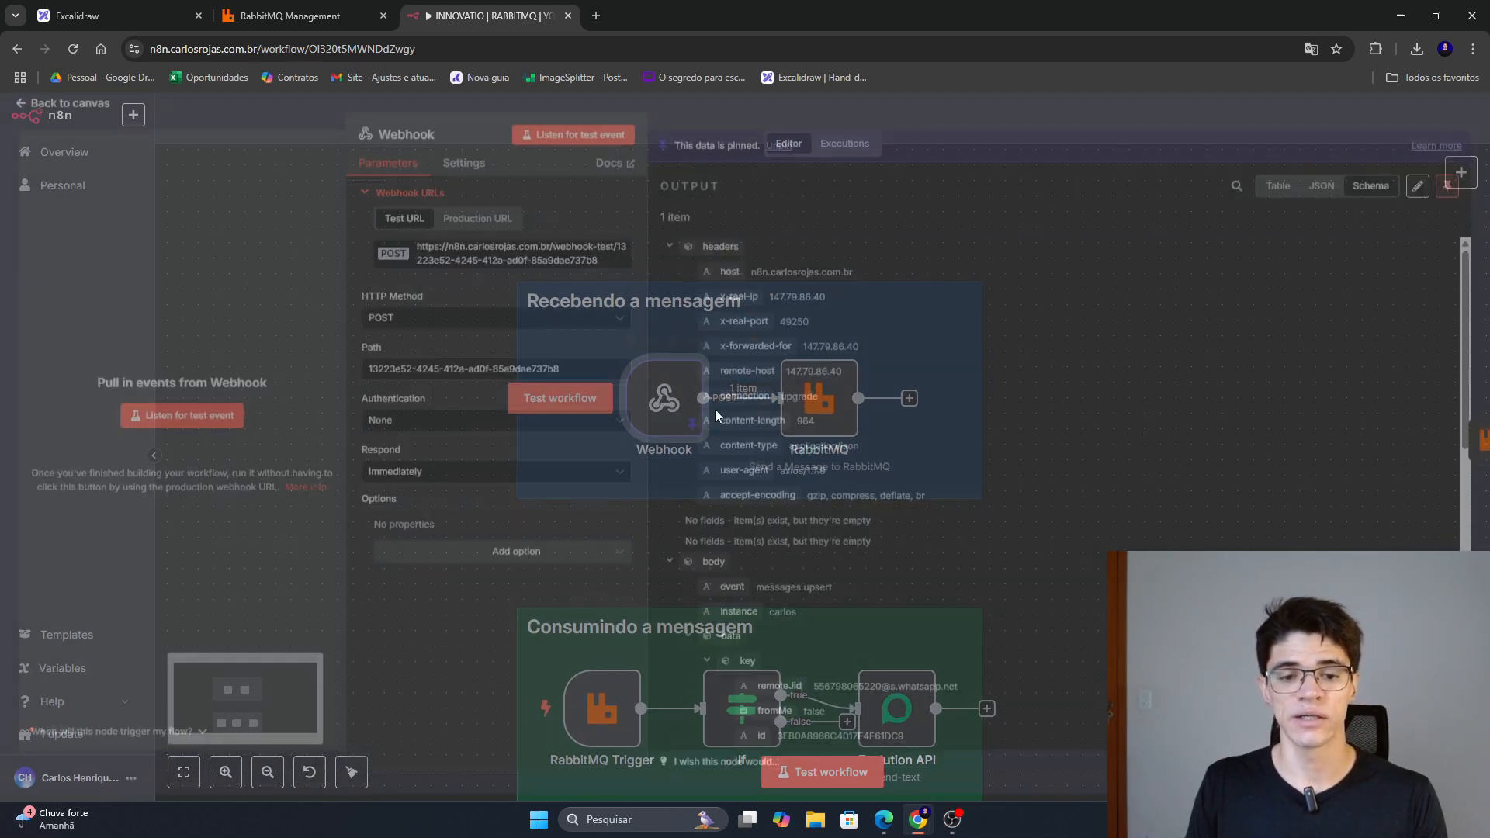
pyautogui.scroll(-5, 770, 431)
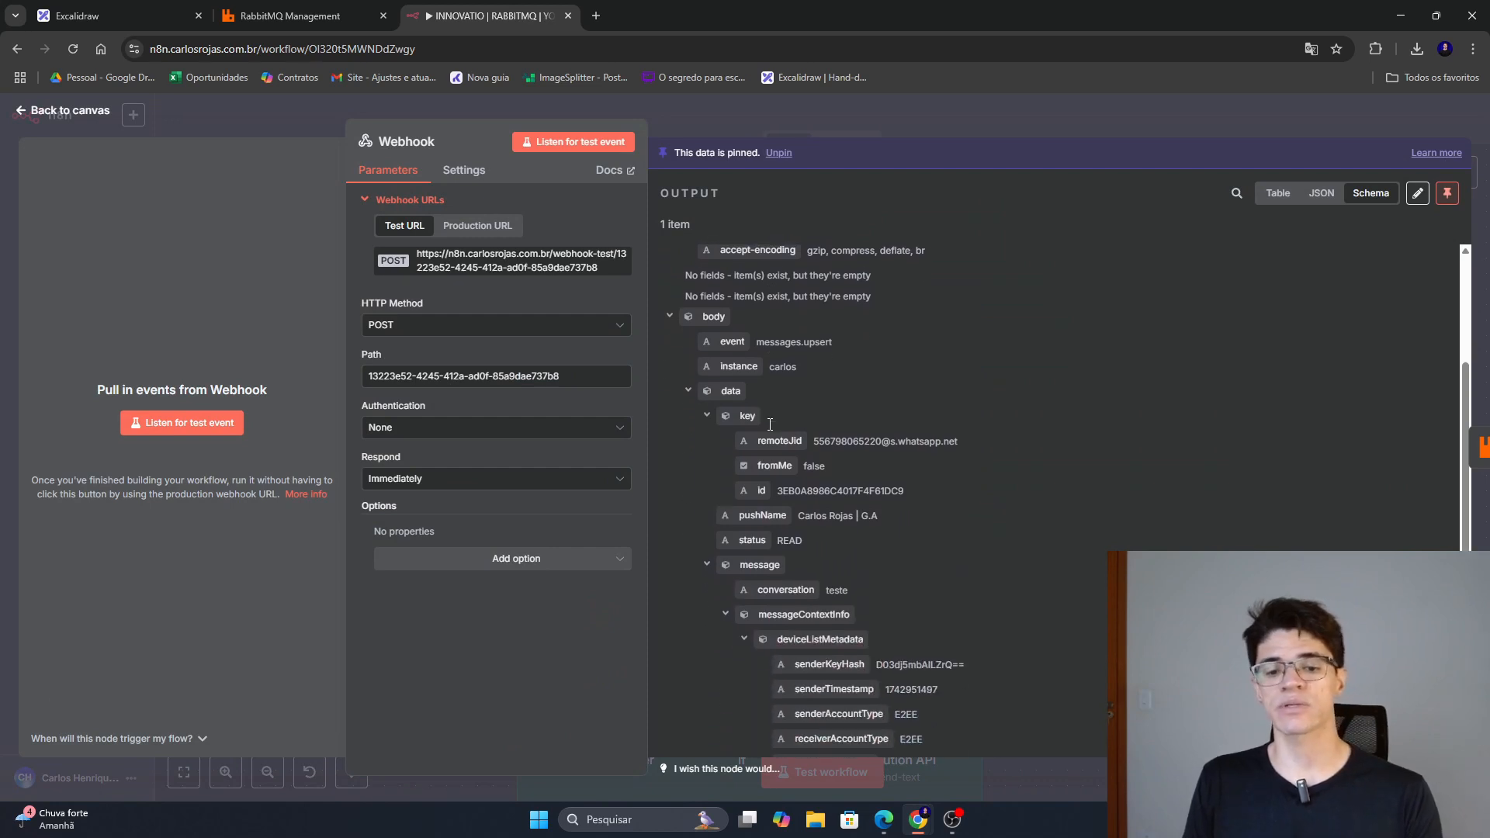
pyautogui.scroll(-3, 769, 423)
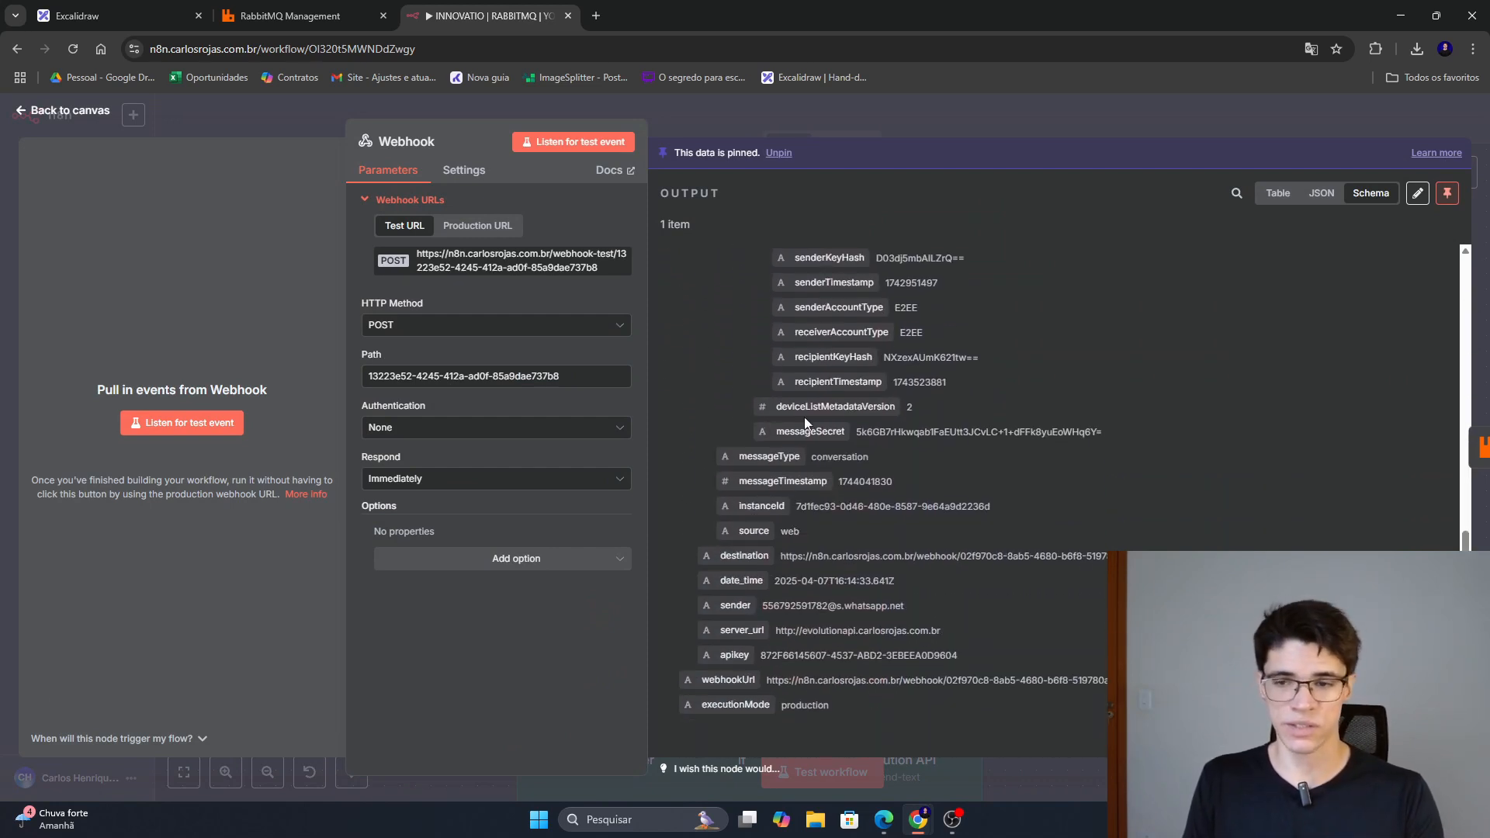
pyautogui.scroll(6, 851, 422)
pyautogui.scroll(3, 850, 422)
pyautogui.scroll(-4, 838, 456)
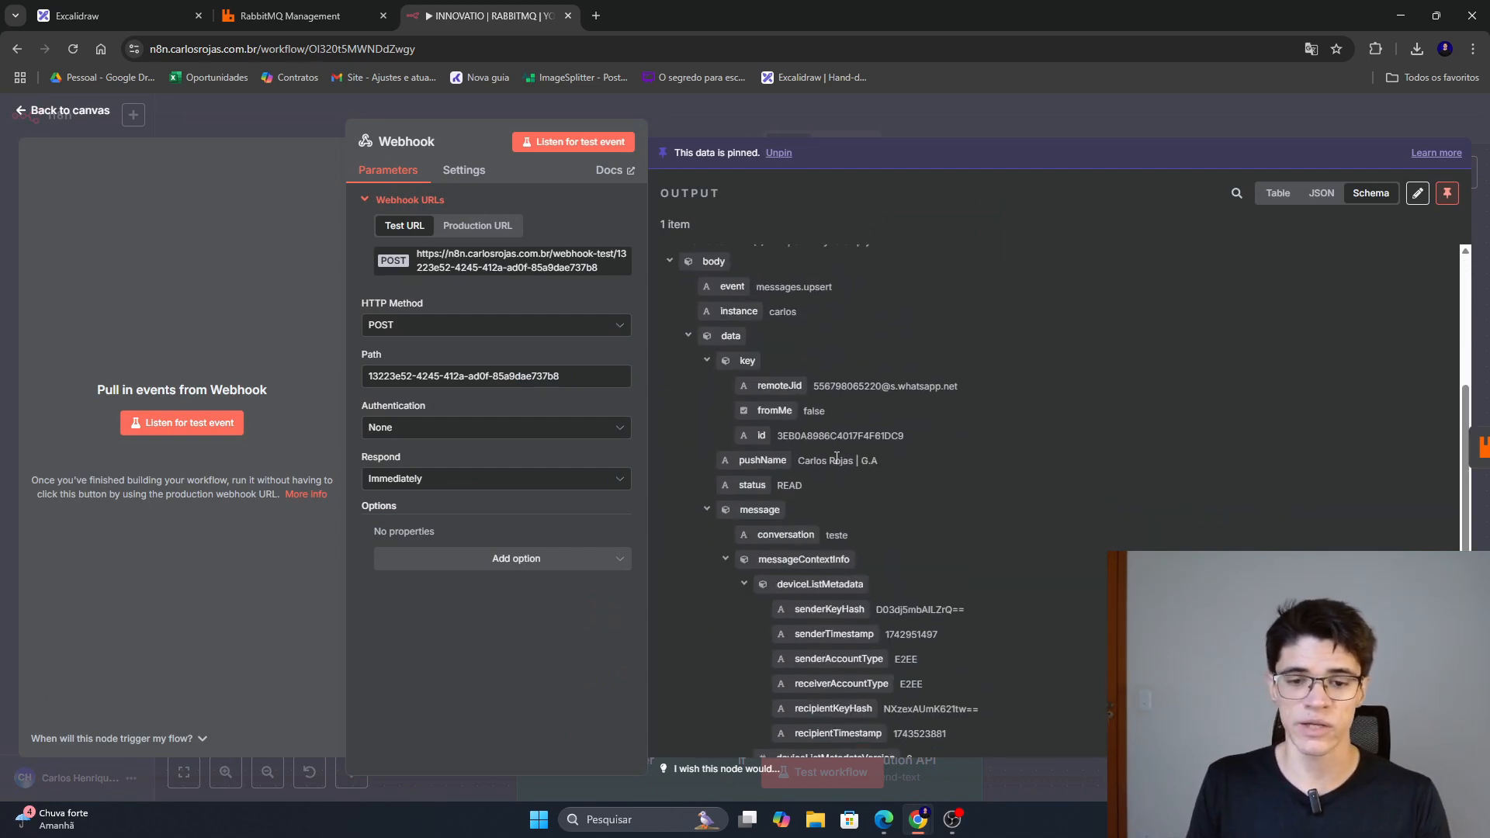
pyautogui.scroll(5, 840, 455)
pyautogui.click(962, 123)
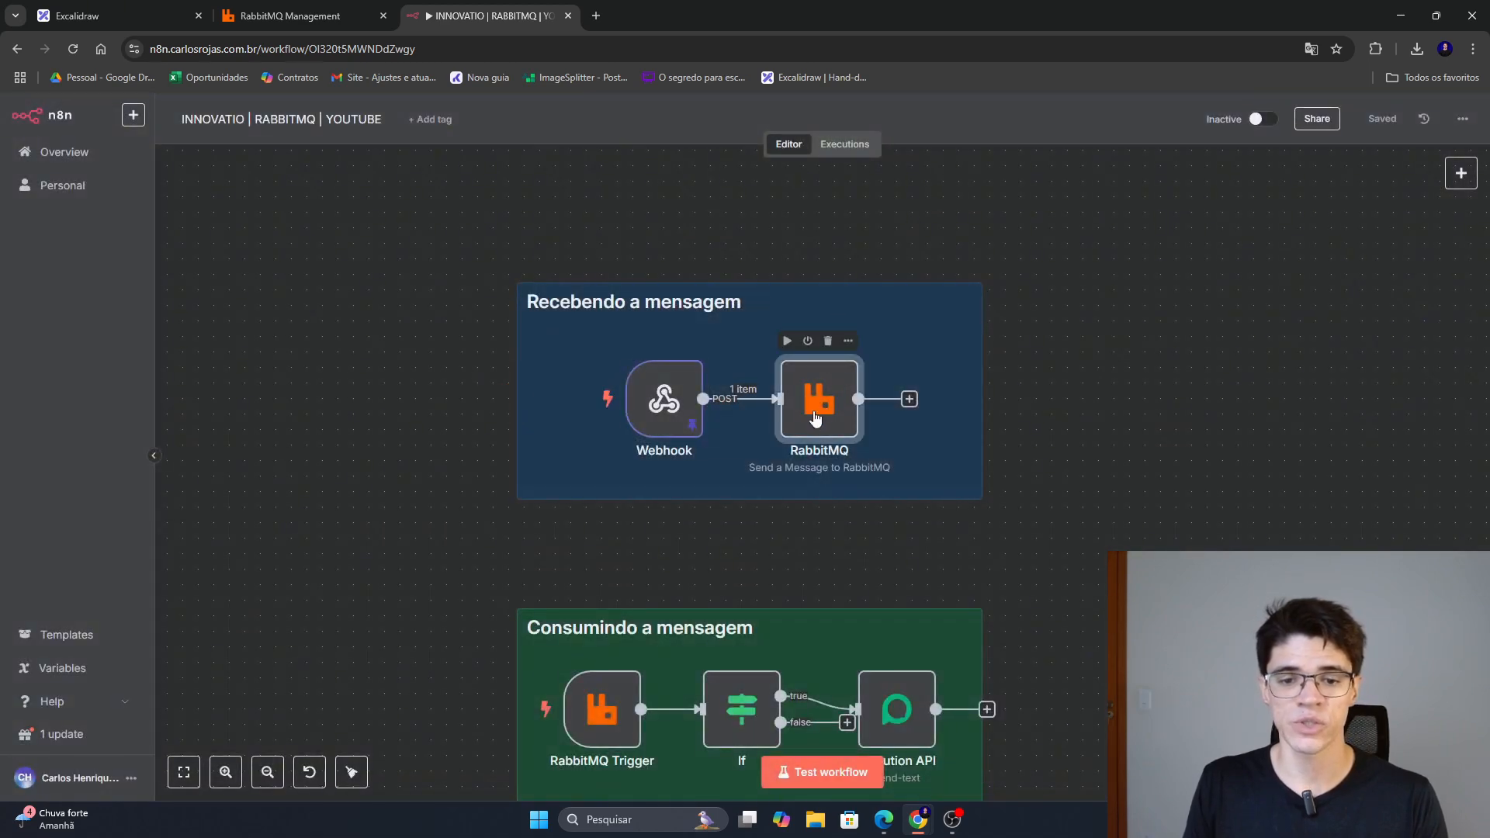
# Choose RabbitMQ account 2 as the credential of the RabbitMQ send node and open its connection settings, checking the hostname.
pyautogui.doubleClick(815, 407)
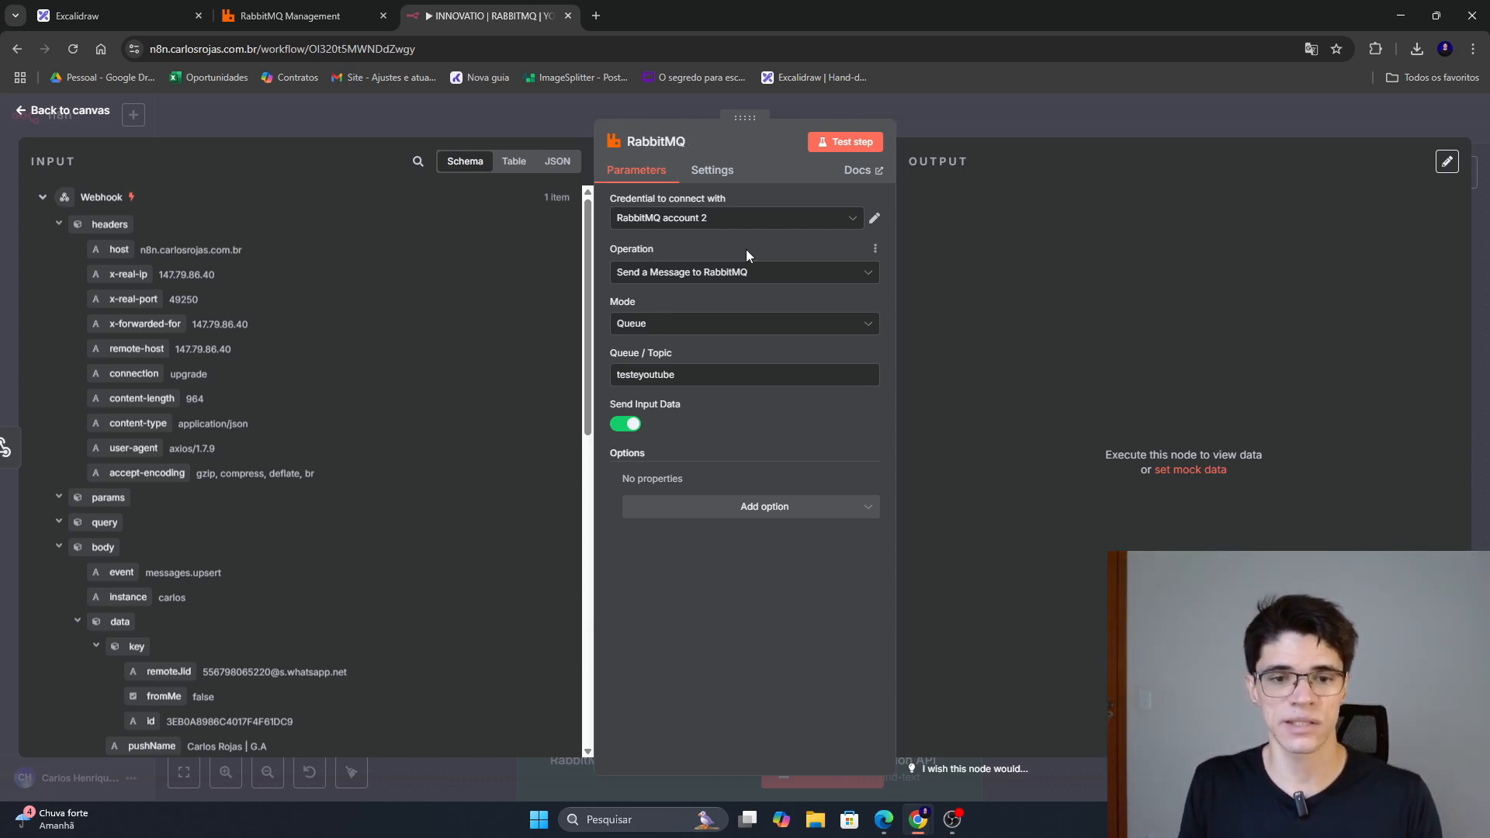
pyautogui.click(832, 224)
pyautogui.click(714, 290)
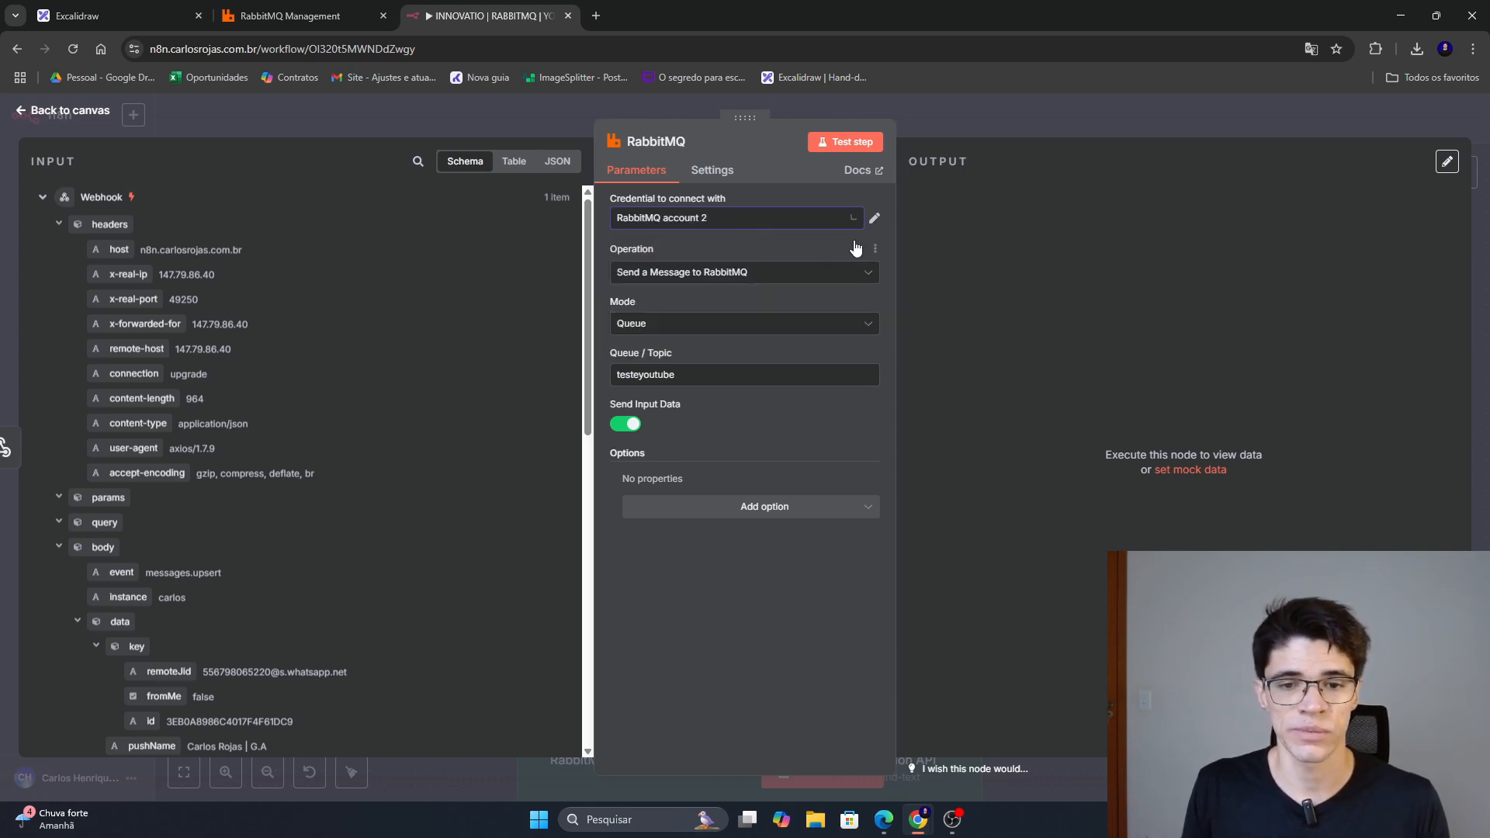
pyautogui.click(875, 218)
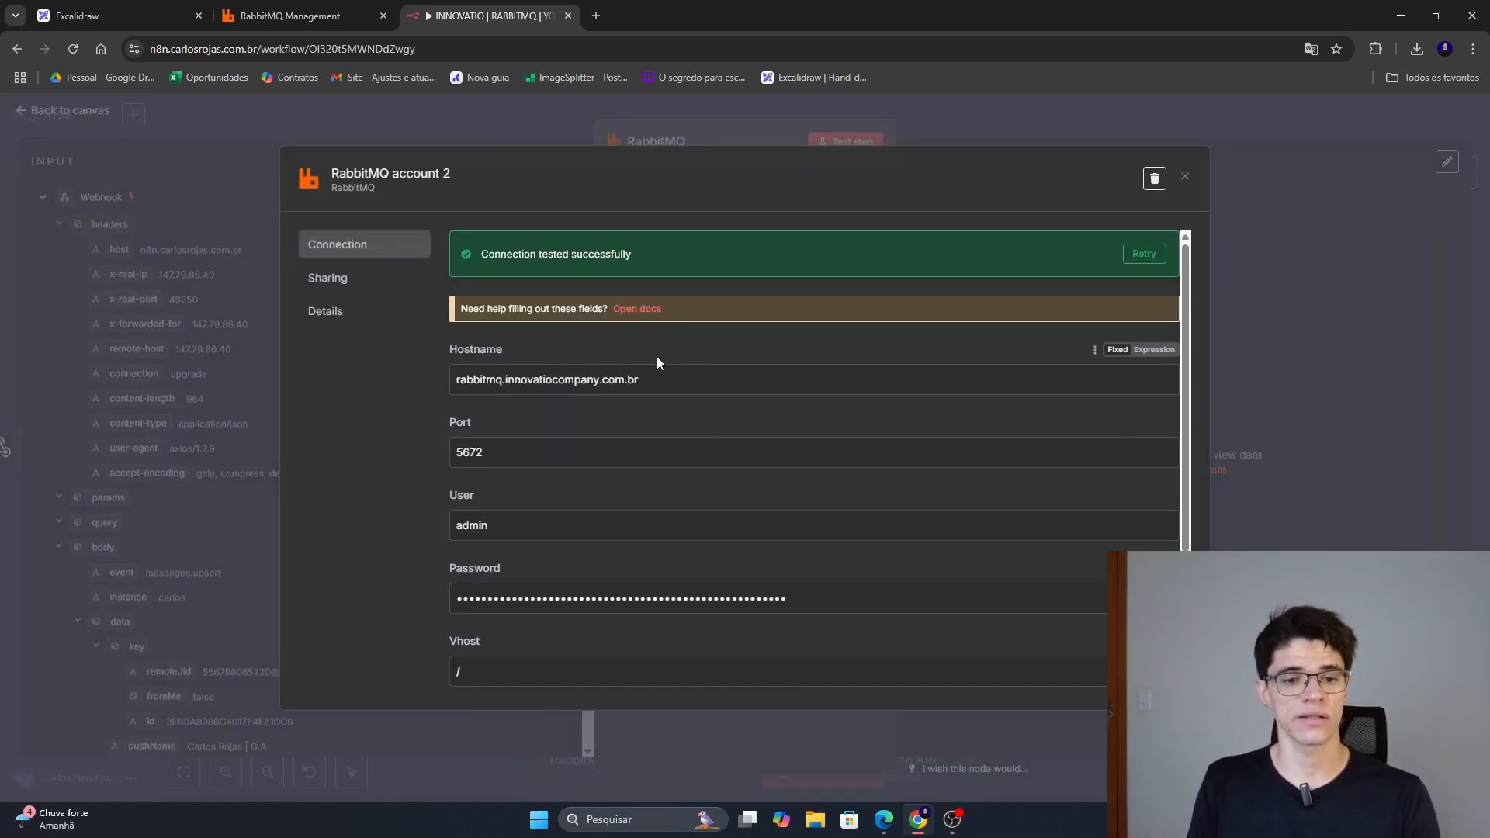
pyautogui.scroll(-1, 644, 357)
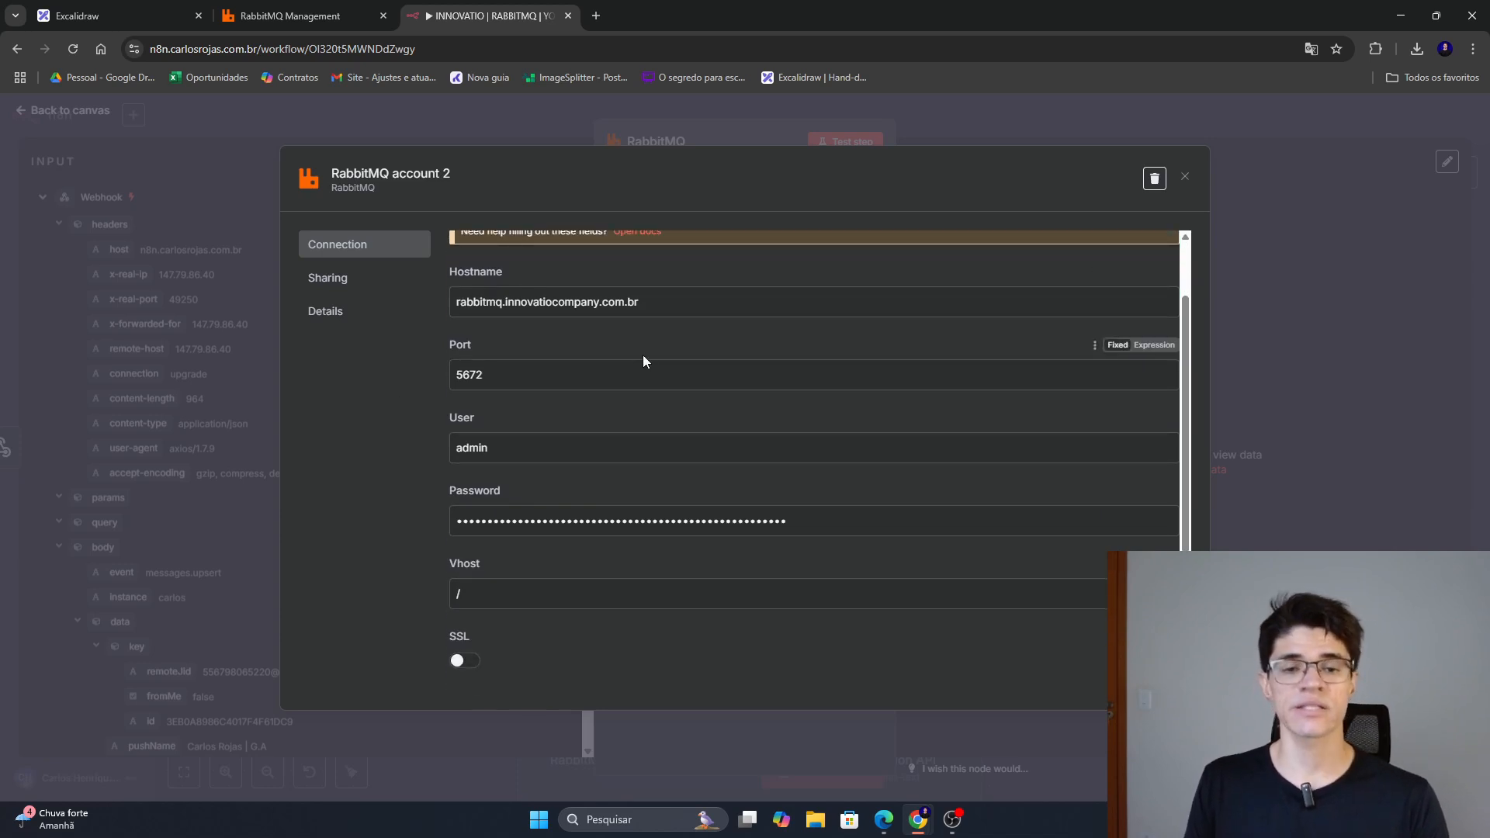
pyautogui.tripleClick(514, 292)
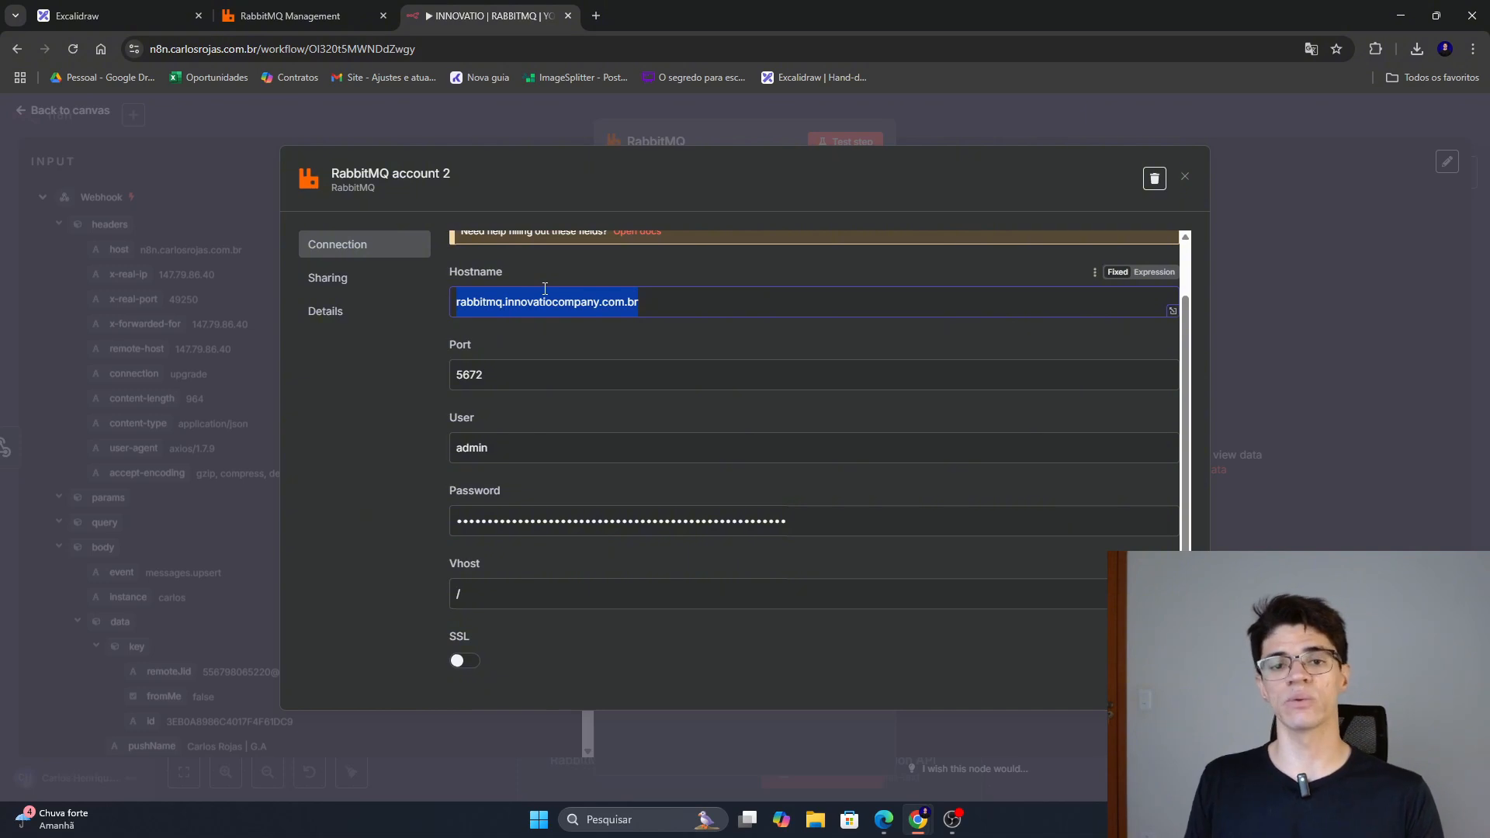
pyautogui.click(545, 289)
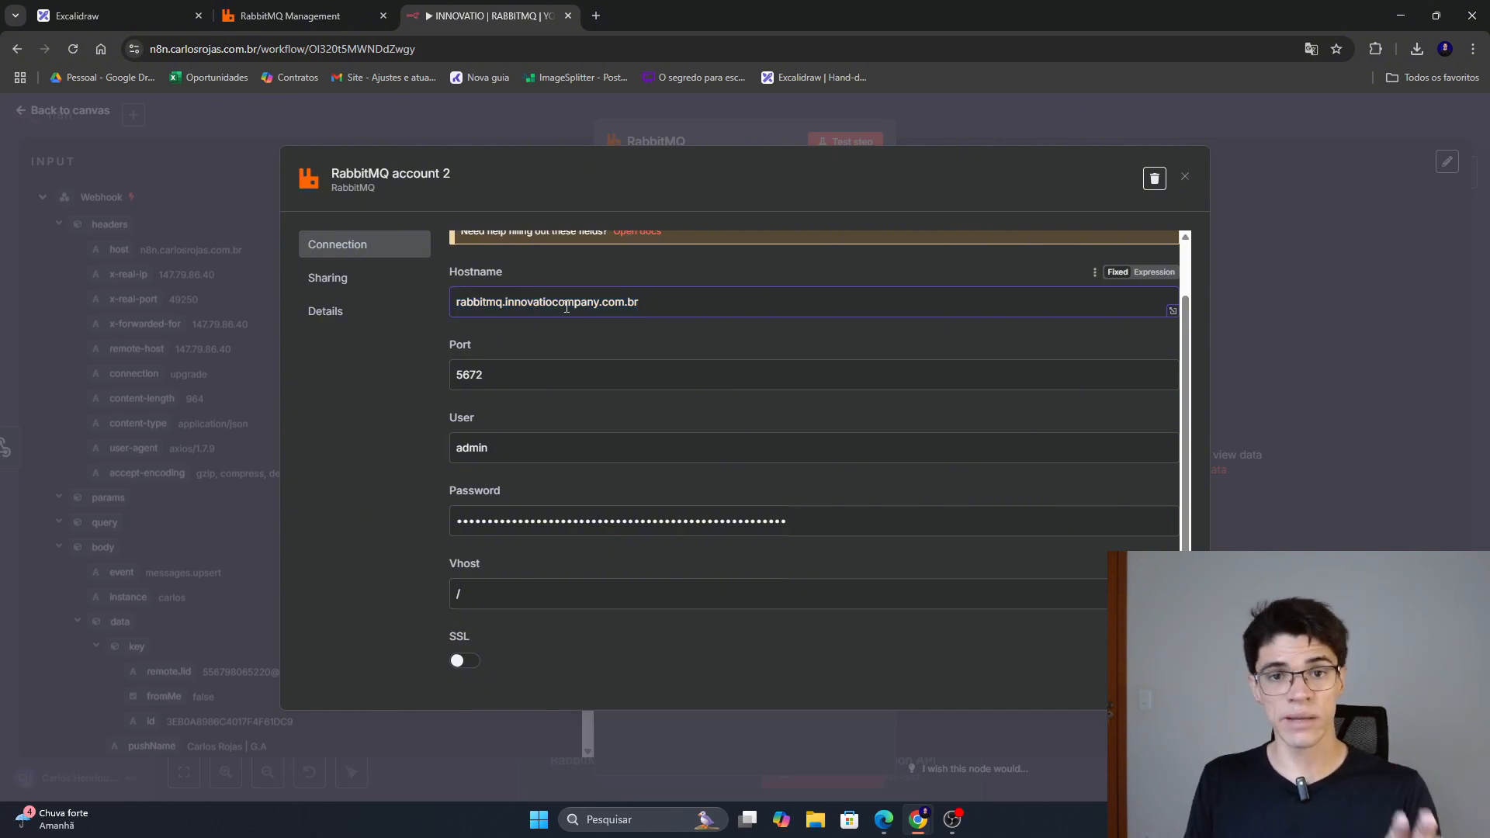
pyautogui.tripleClick(565, 308)
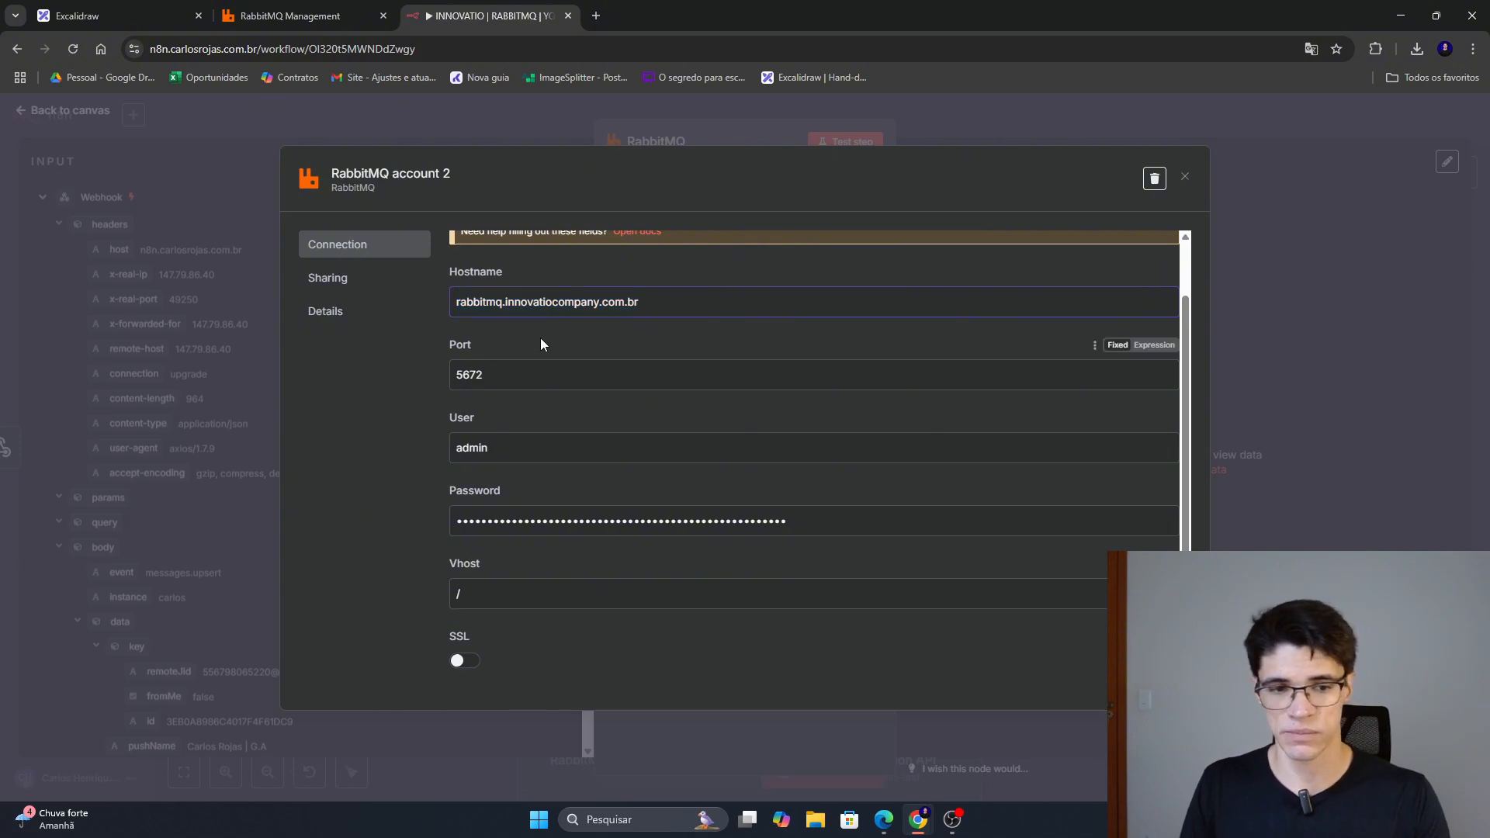
pyautogui.click(542, 342)
# Try entering an IP address starting with 147 as the credential's hostname, and restore rabbitmq.innovatiocompany.com.br.
pyautogui.moveTo(650, 304); pyautogui.dragTo(416, 315)
pyautogui.hotkey('ctrl', 'c')
pyautogui.write('147.1')
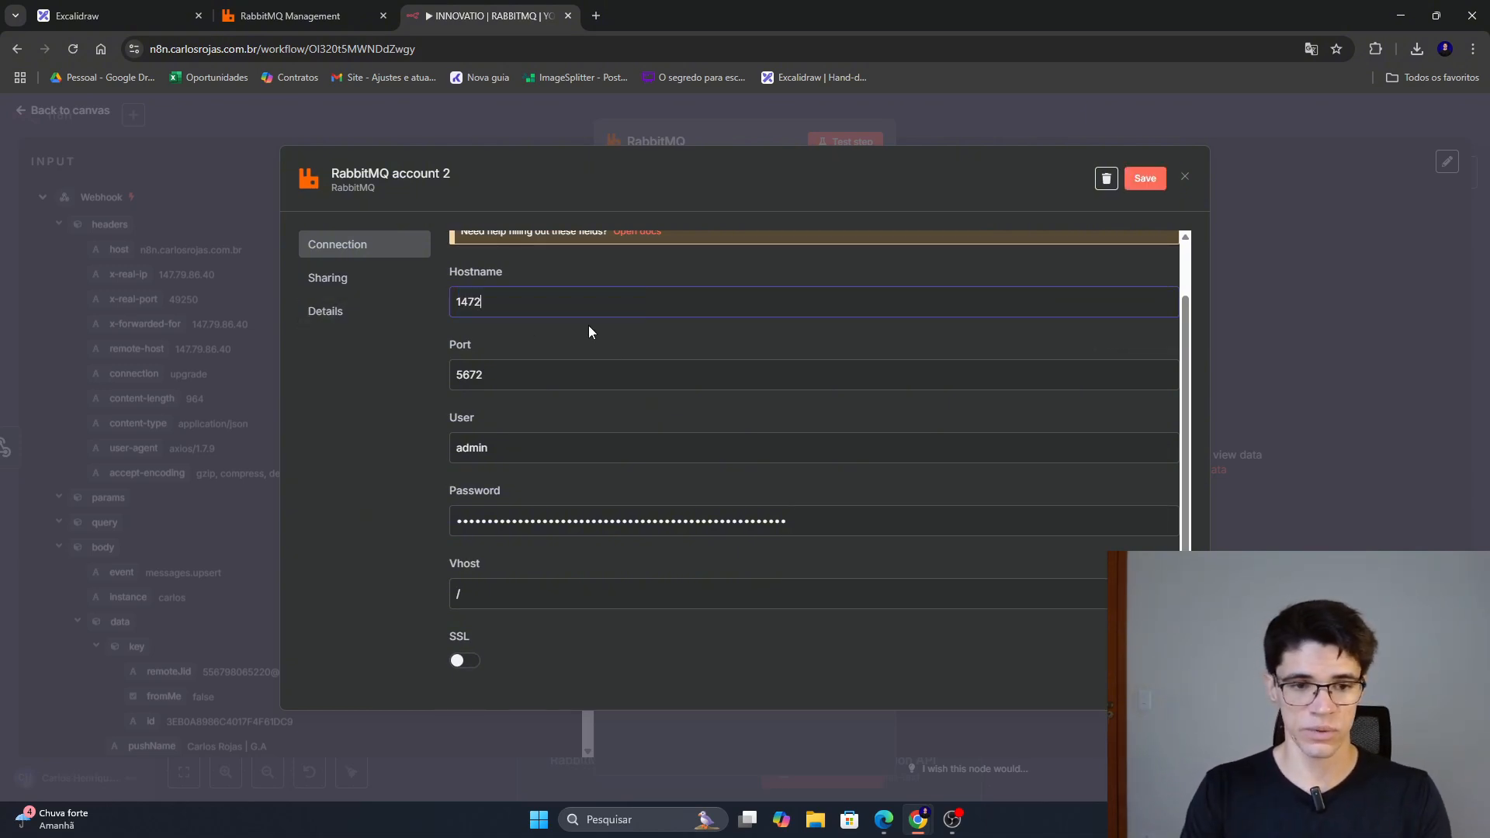
pyautogui.write('53')
pyautogui.press('BackSpace')
pyautogui.press('BackSpace')
pyautogui.press('BackSpace')
pyautogui.press('BackSpace')
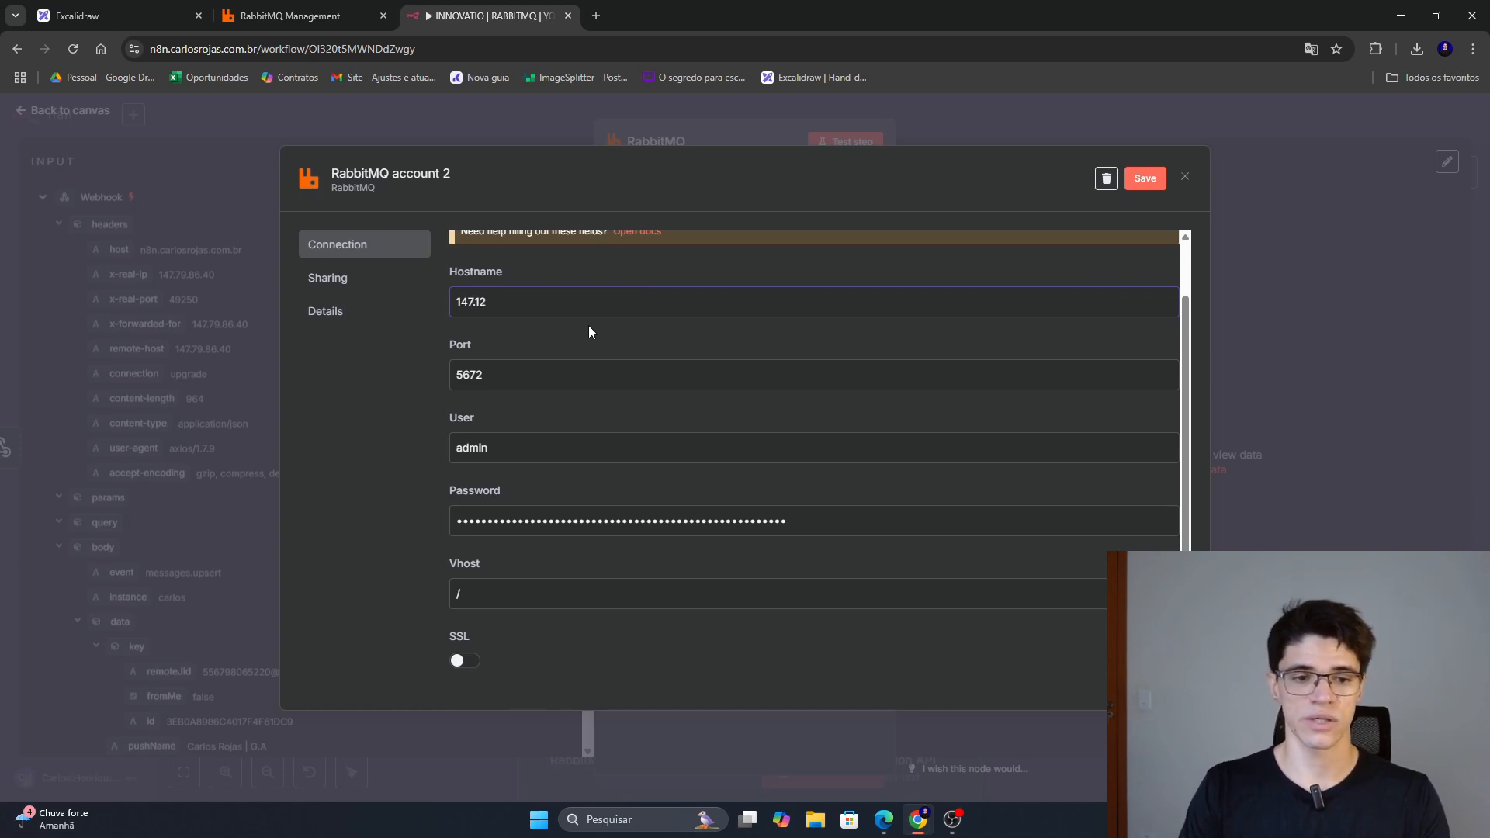
pyautogui.write('23')
pyautogui.press('BackSpace')
pyautogui.press('BackSpace')
pyautogui.press('BackSpace')
pyautogui.press('BackSpace')
pyautogui.press('BackSpace')
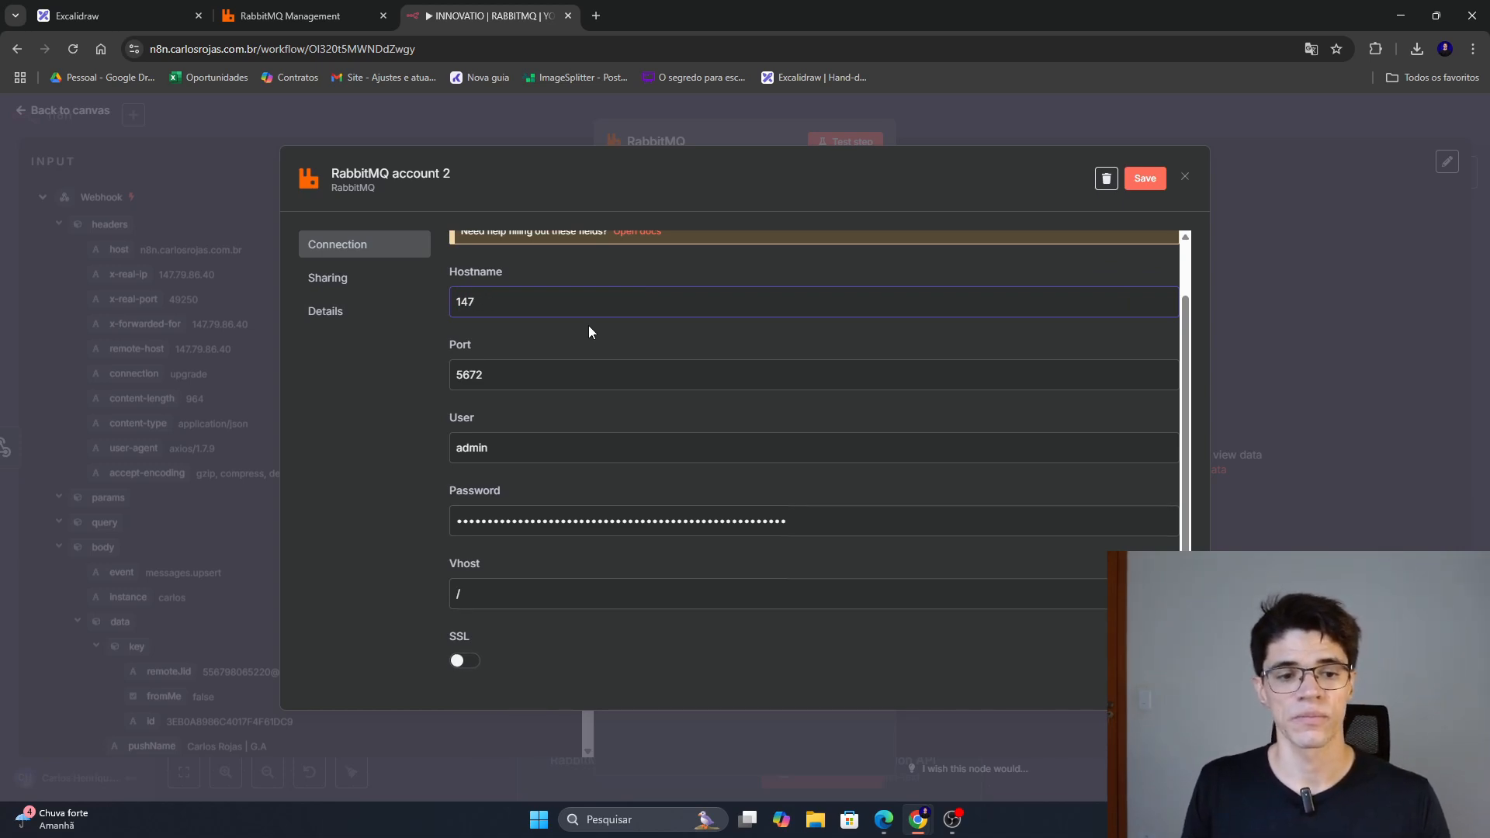
pyautogui.hotkey('ctrl', 'v')
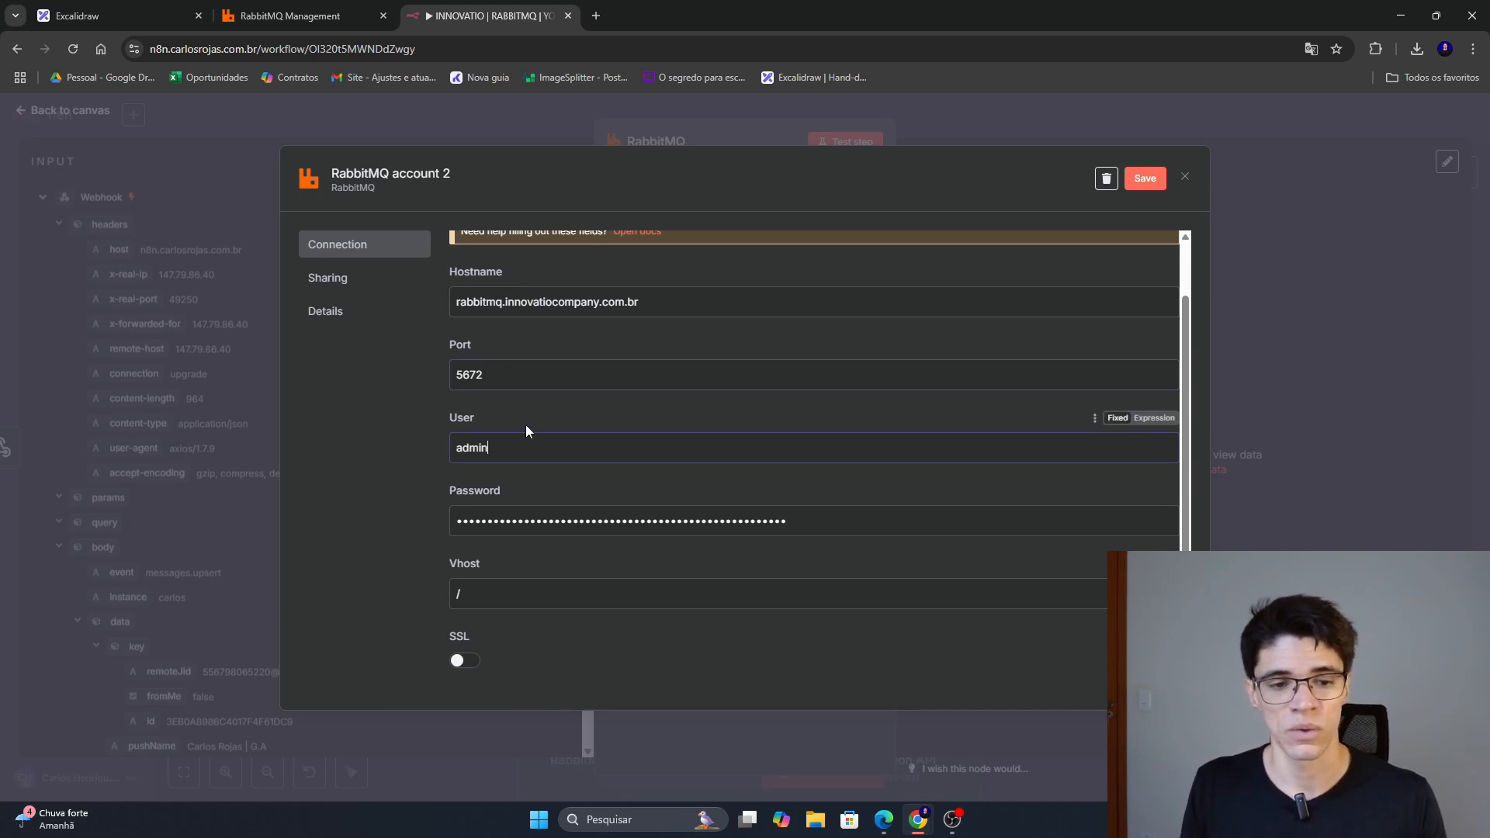
# Review the credential's user, password and vhost fields, and check the virtual host choices in RabbitMQ Management.
pyautogui.click(506, 421)
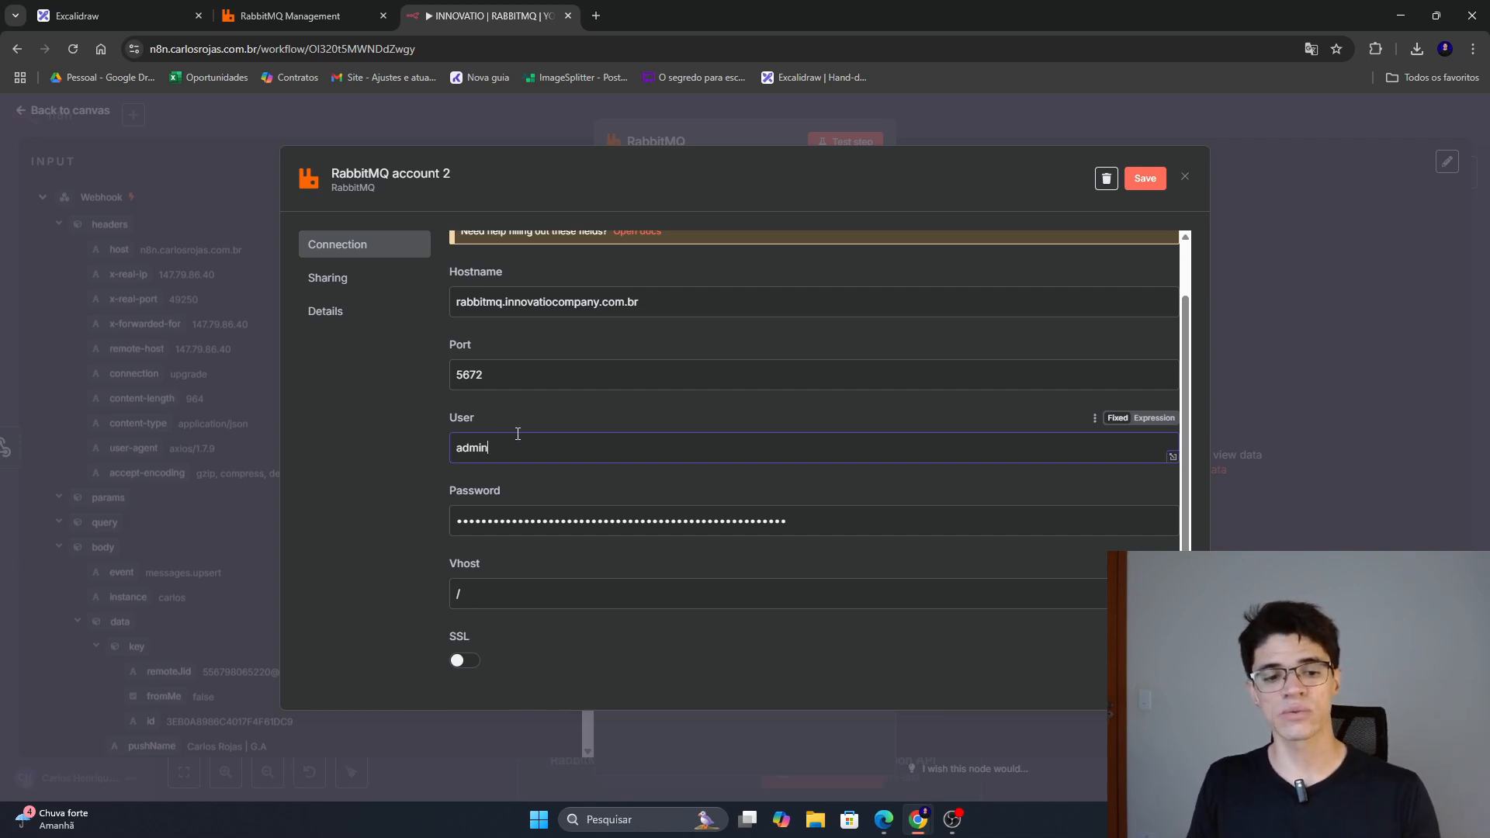
pyautogui.doubleClick(528, 511)
pyautogui.click(524, 479)
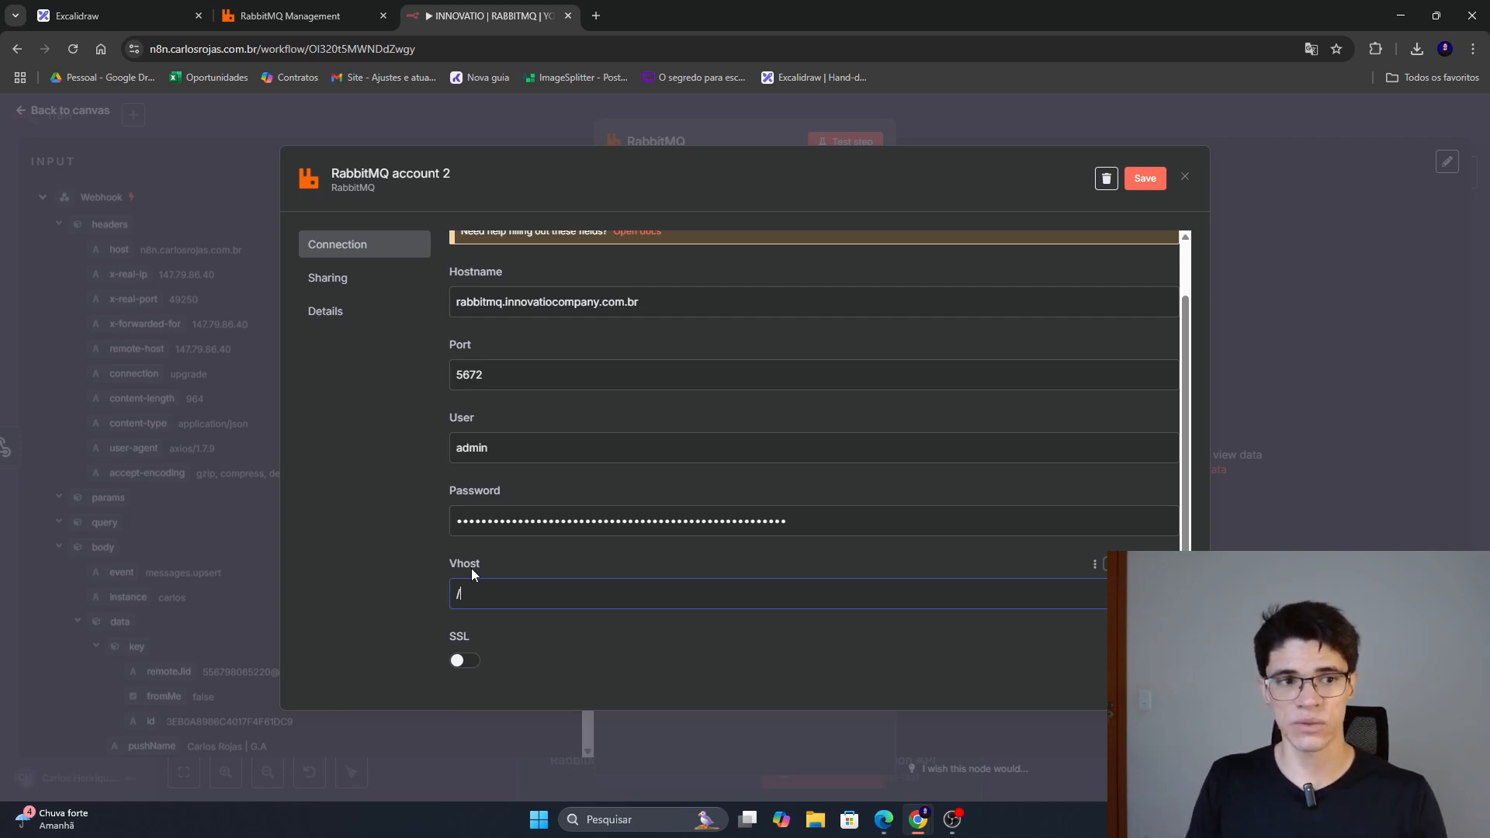
pyautogui.click(290, 16)
pyautogui.click(1434, 136)
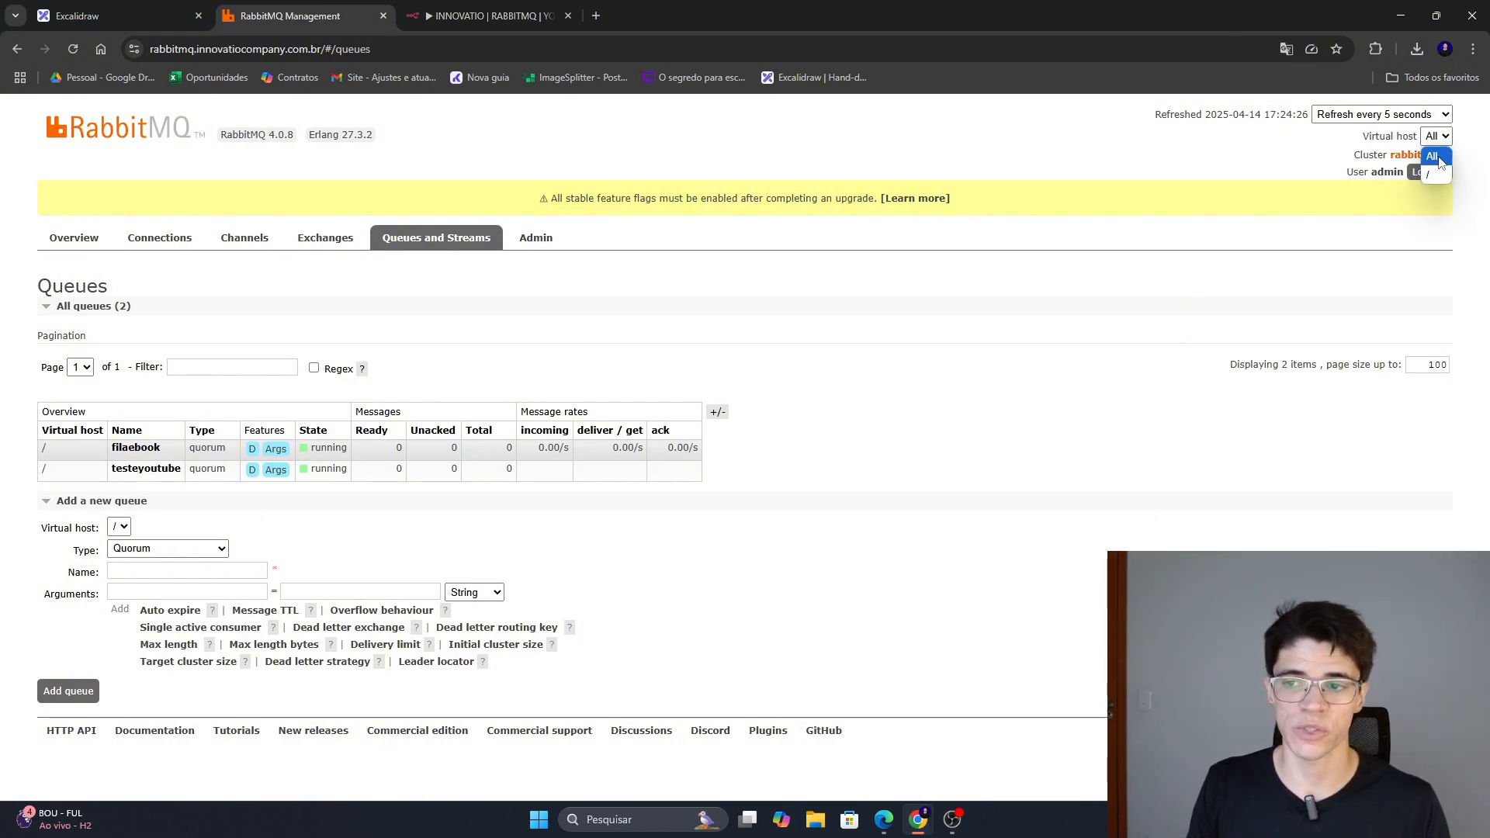
pyautogui.click(1434, 157)
# Return to the n8n workflow, save the RabbitMQ account 2 credential and close its settings.
pyautogui.click(469, 15)
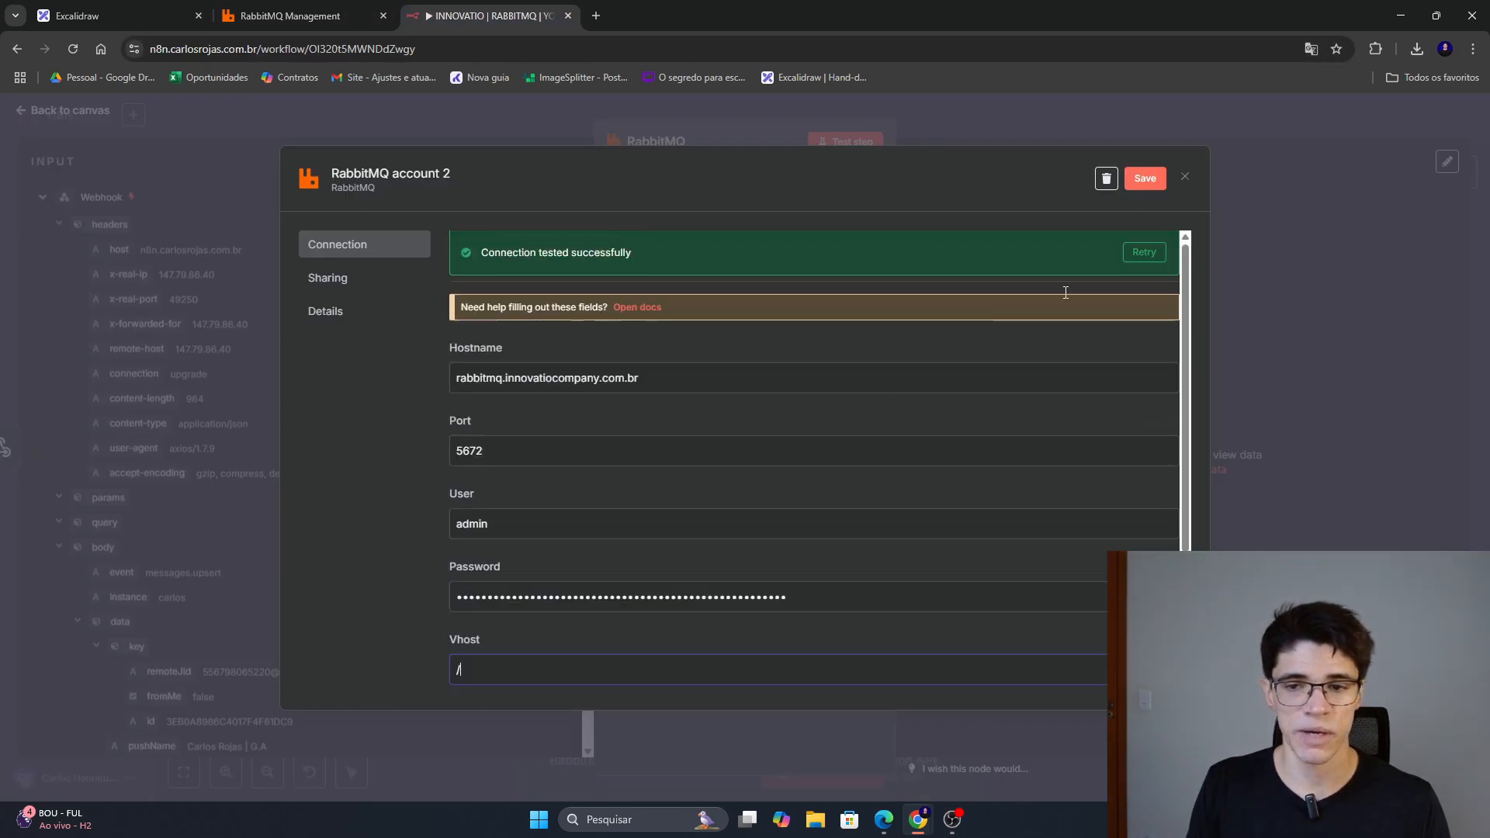
pyautogui.click(1145, 178)
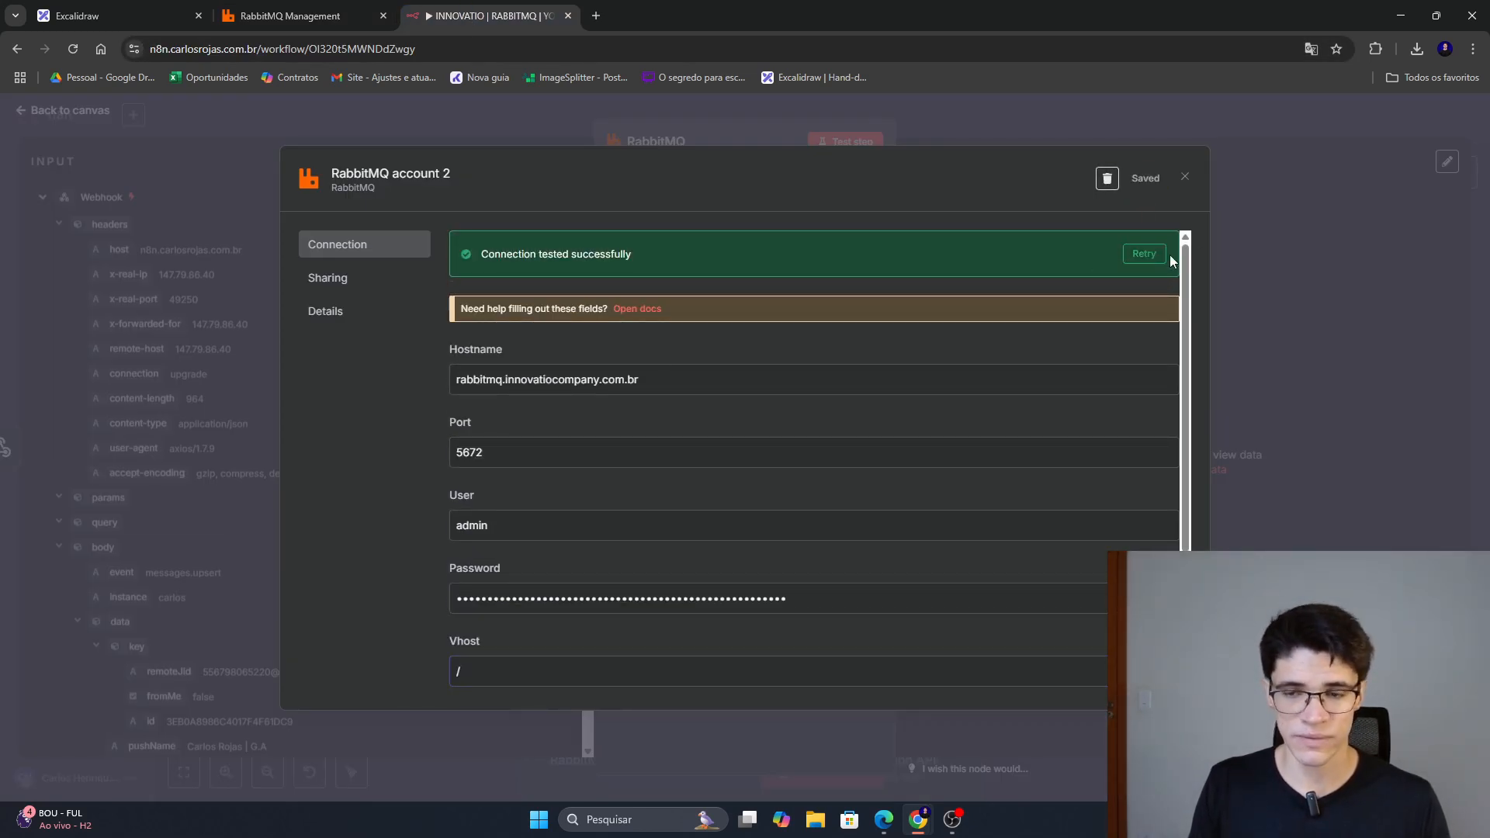
pyautogui.click(1188, 178)
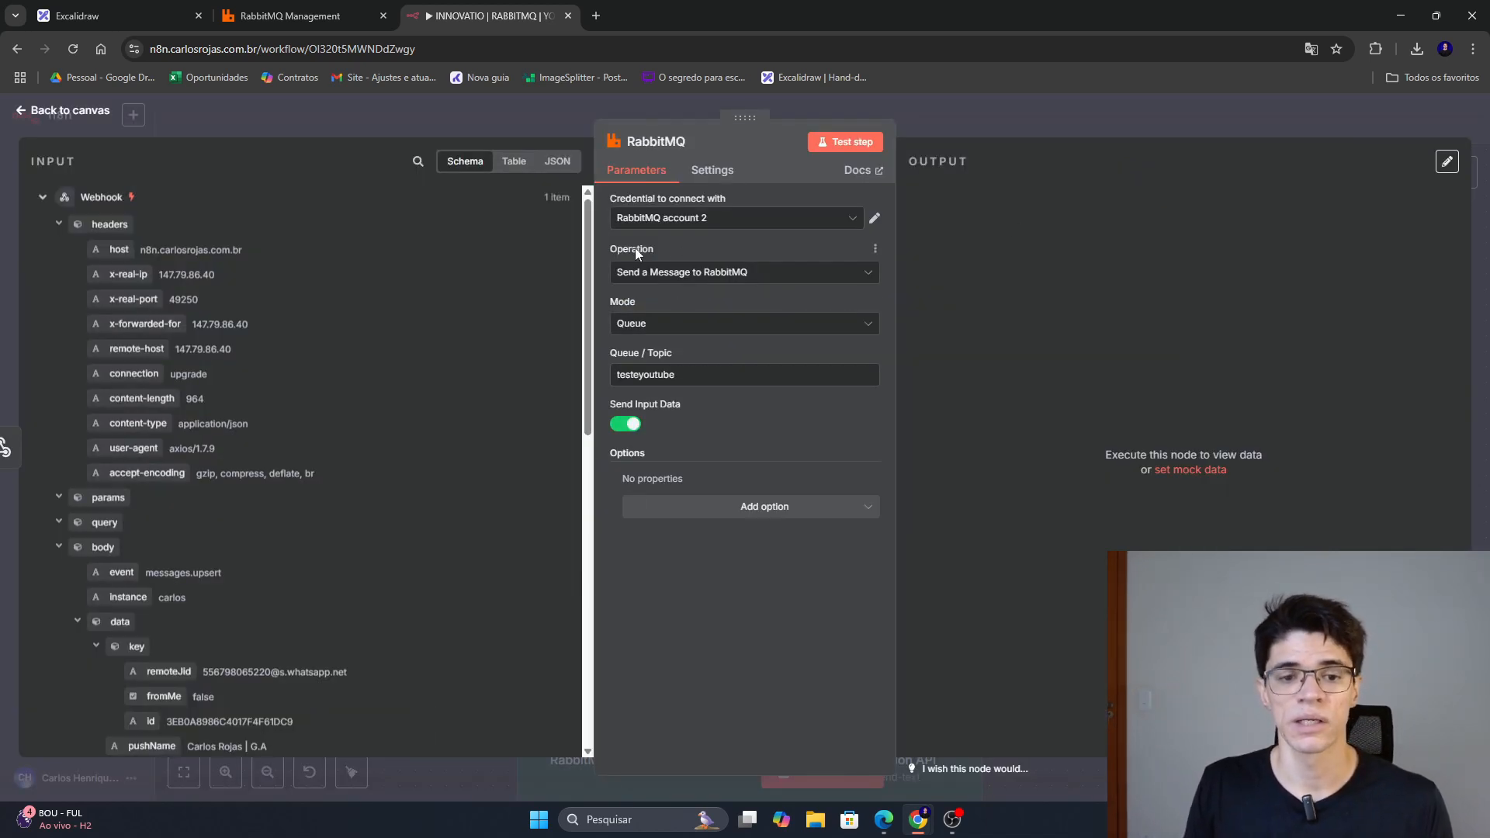
# Set the RabbitMQ node's operation to Send a Message to RabbitMQ and check the mode choices, keeping Queue.
pyautogui.click(702, 271)
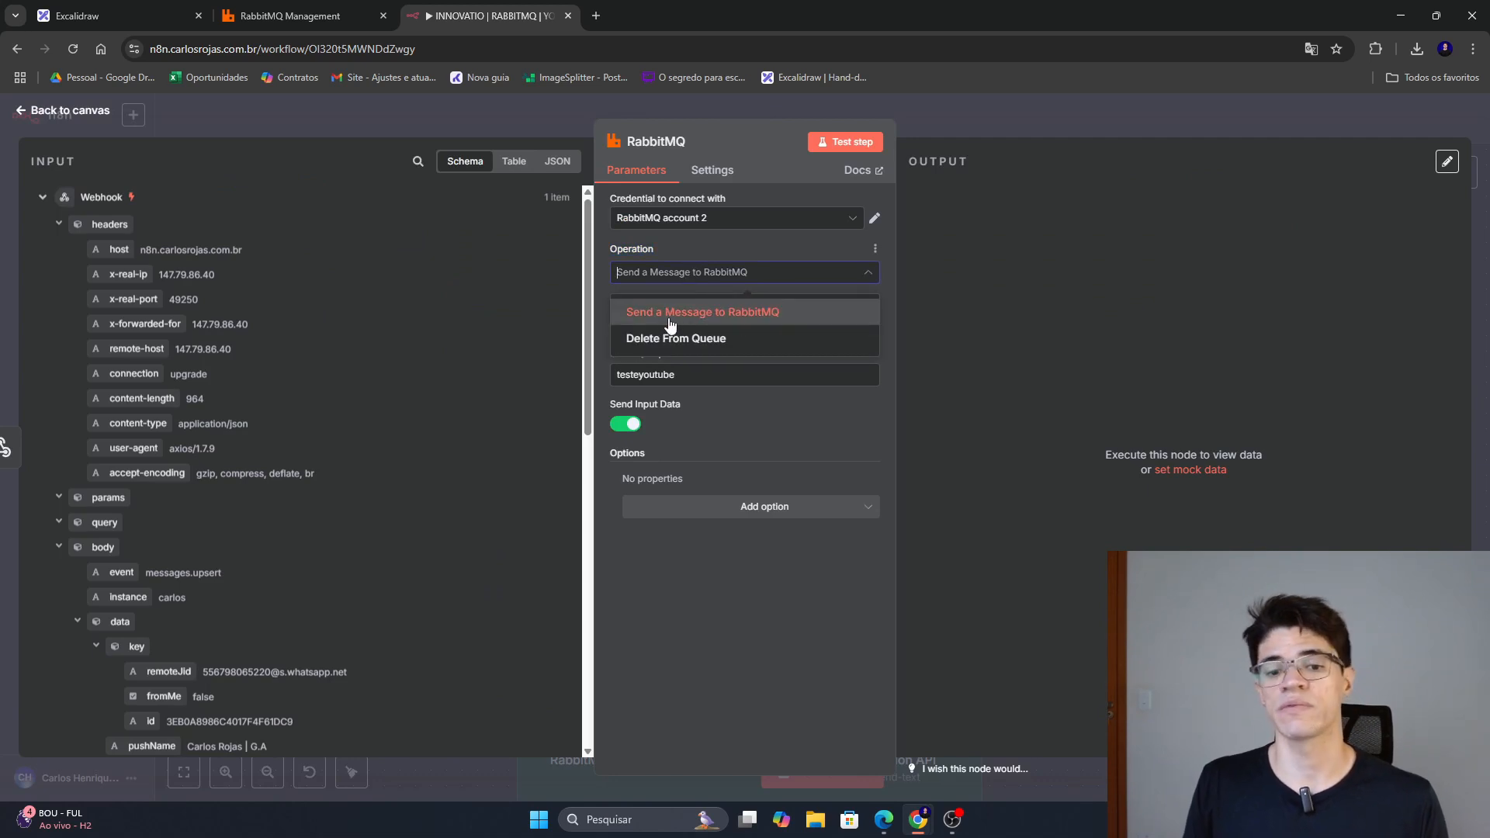
pyautogui.click(753, 319)
pyautogui.click(749, 323)
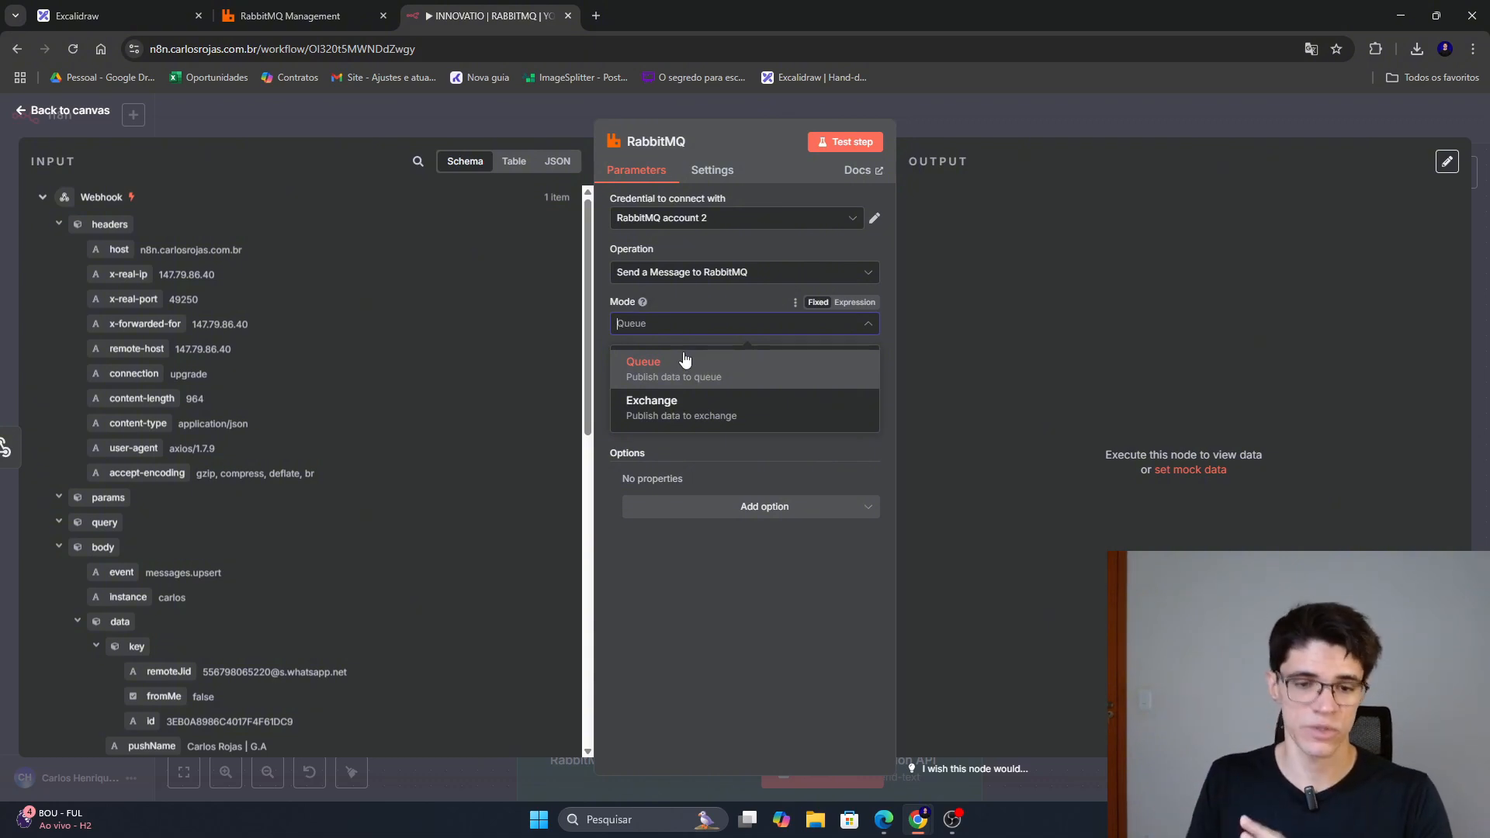
pyautogui.click(691, 298)
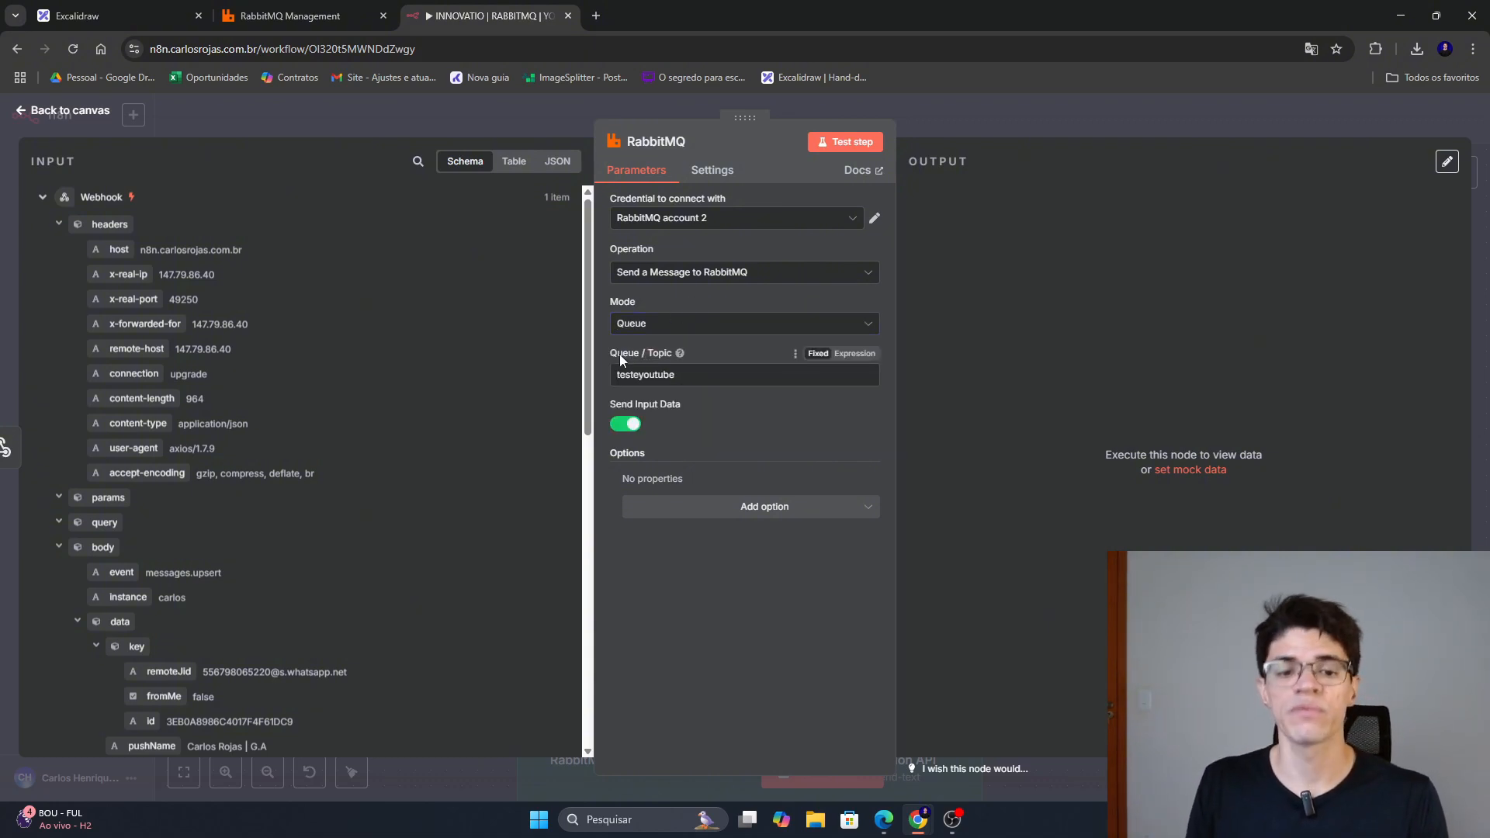
# Check the node's testeyoutube queue name against the queue list in RabbitMQ Management, and return to n8n to close the node settings.
pyautogui.doubleClick(645, 373)
pyautogui.click(648, 374)
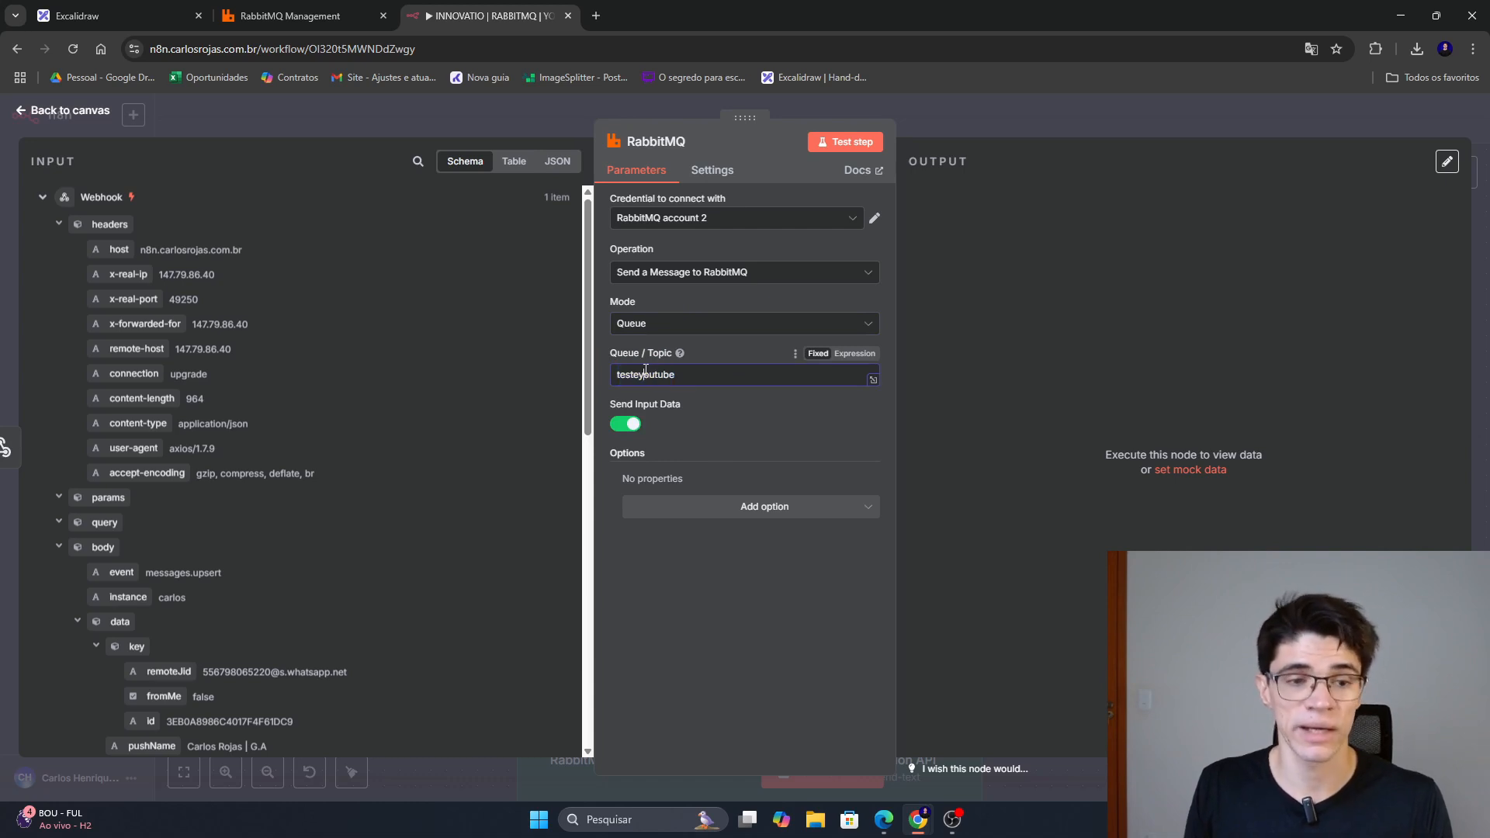
pyautogui.click(350, 19)
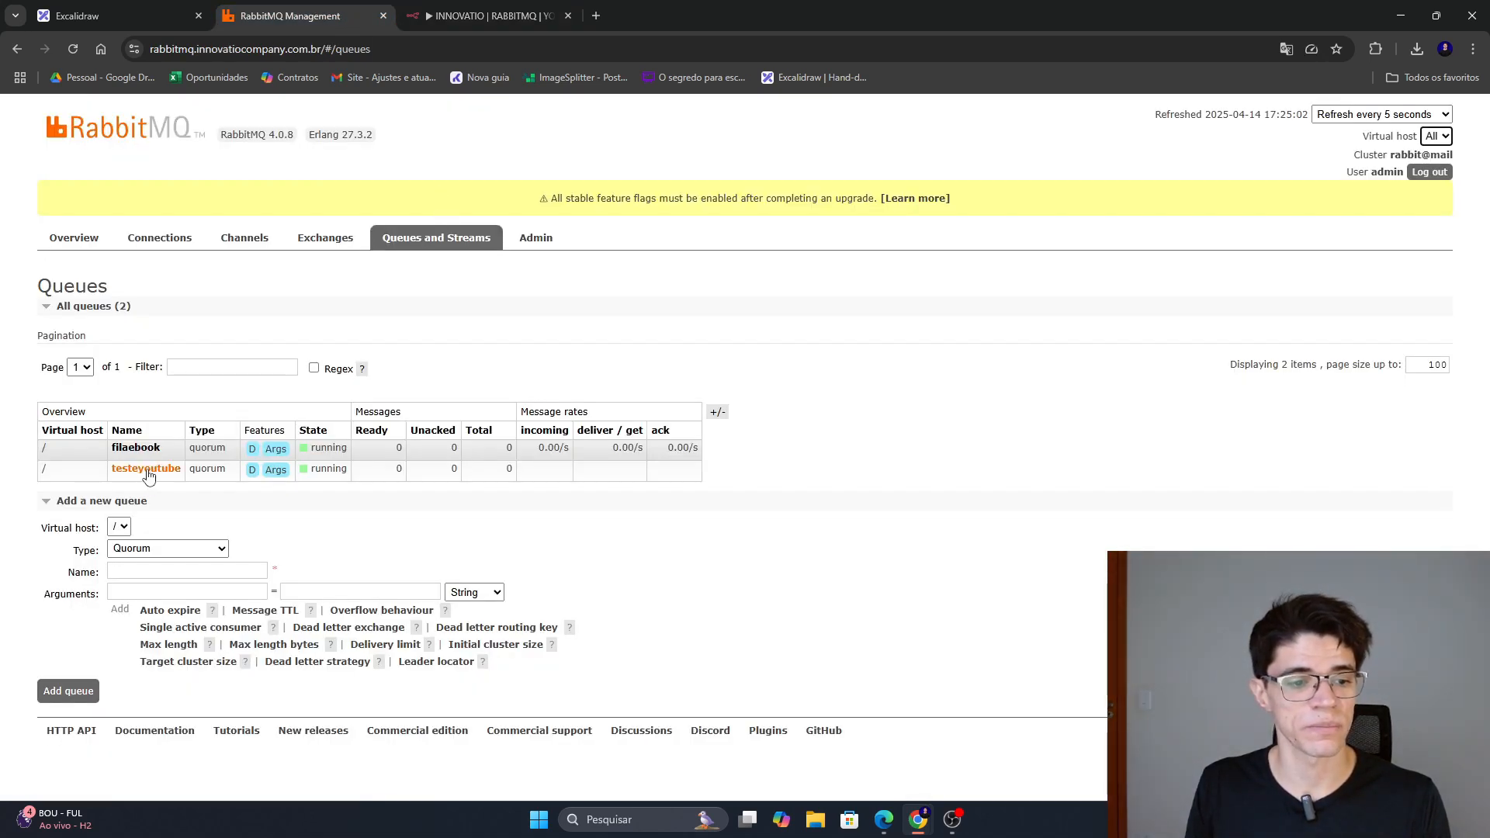
pyautogui.click(489, 15)
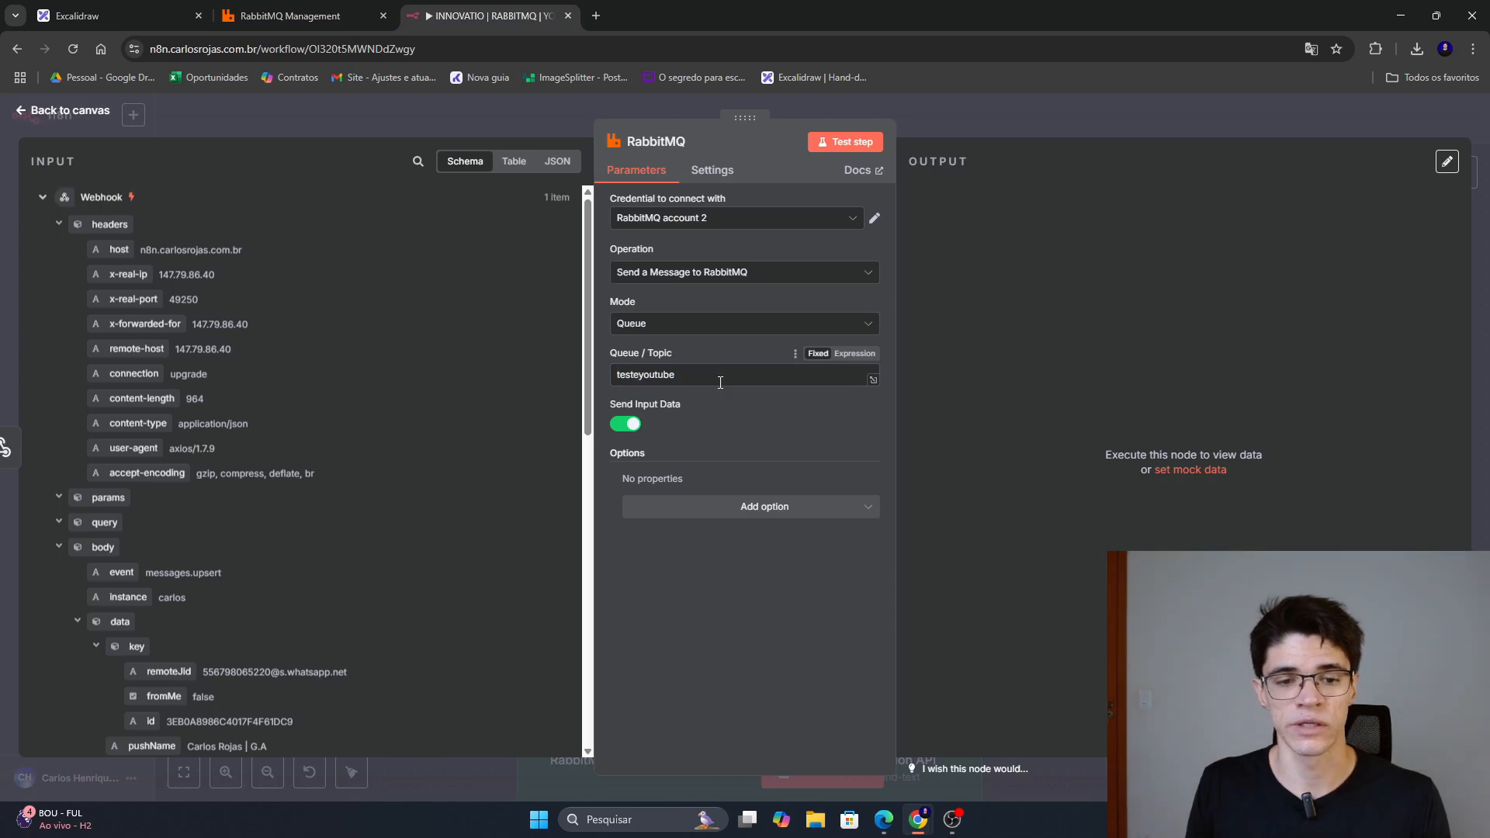
pyautogui.click(708, 366)
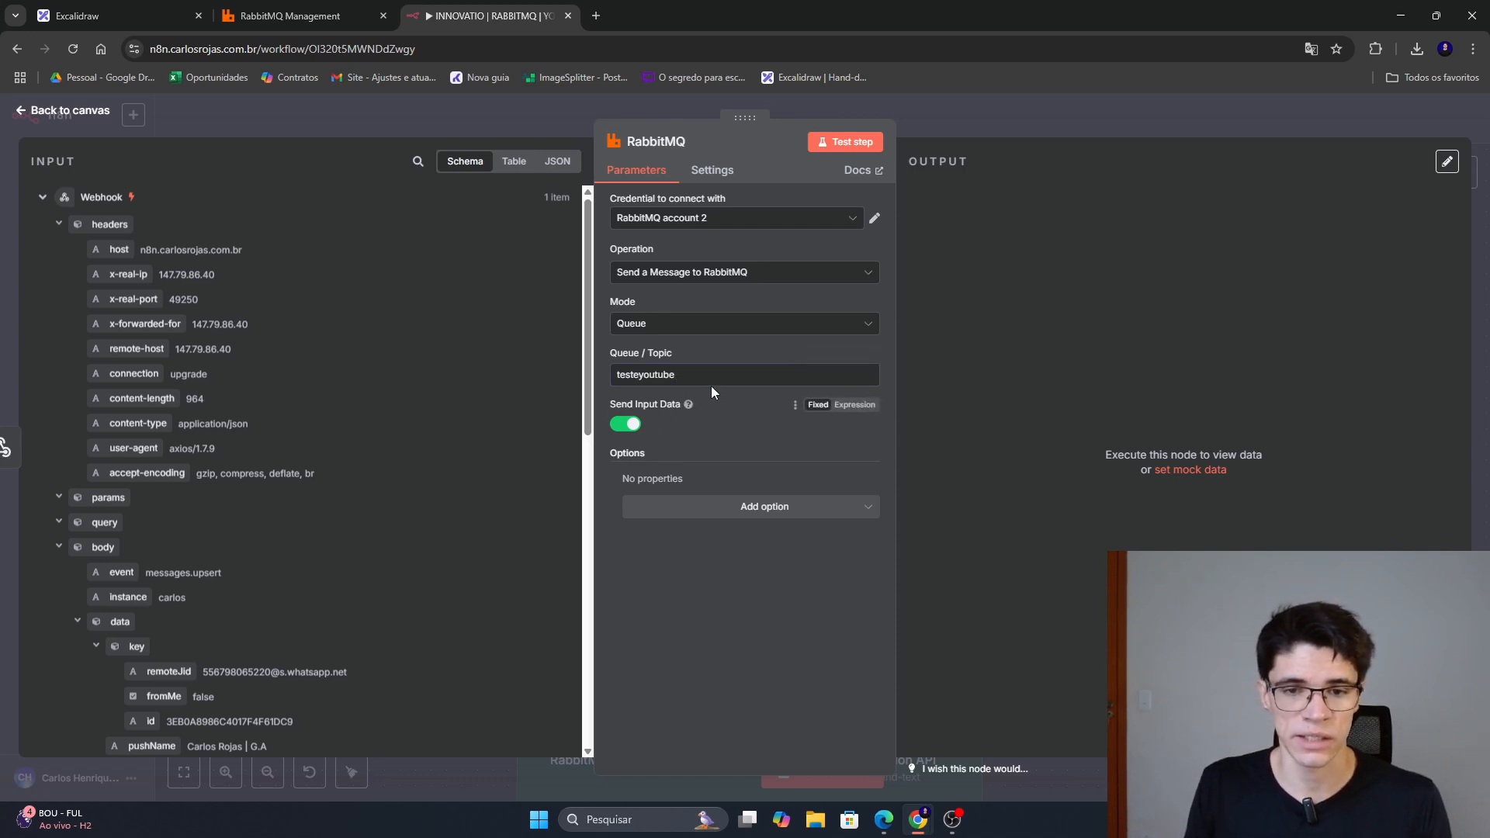
pyautogui.click(1165, 123)
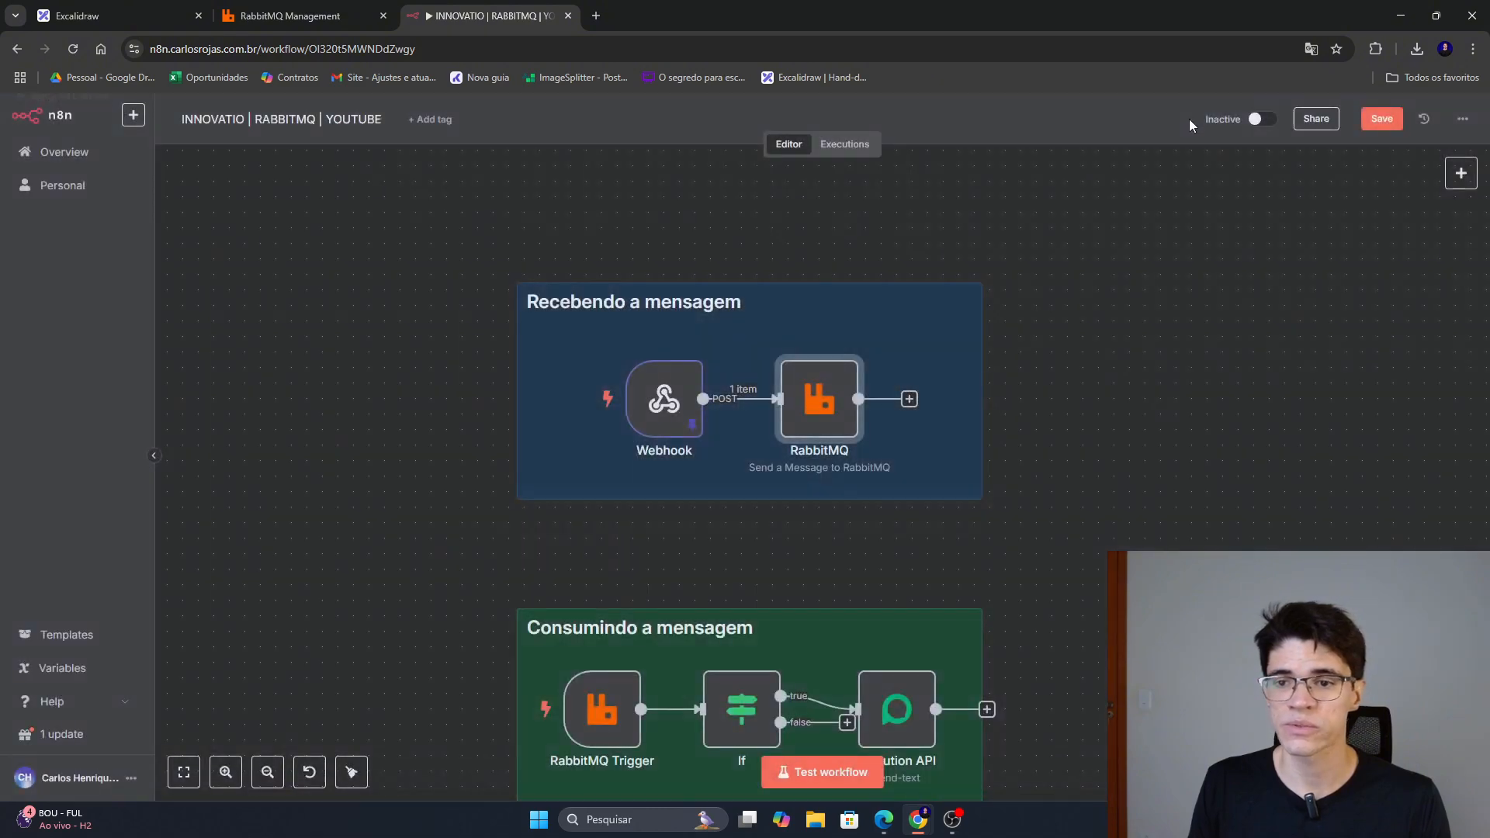
# Review the Webhook node's pinned output, and run a test of the RabbitMQ node to send that data to the queue.
pyautogui.doubleClick(665, 399)
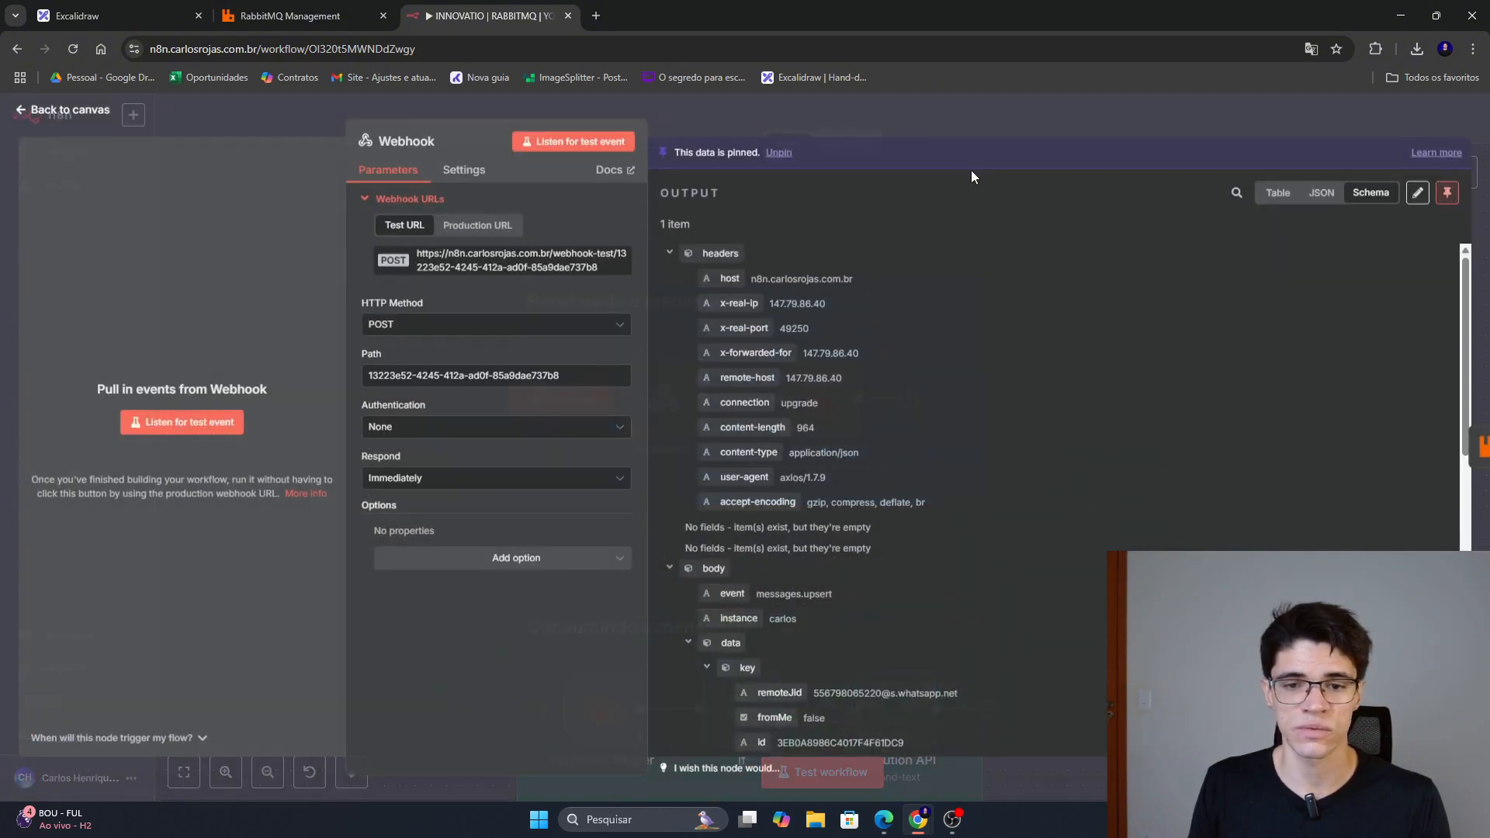
pyautogui.click(972, 127)
pyautogui.doubleClick(838, 373)
pyautogui.click(849, 140)
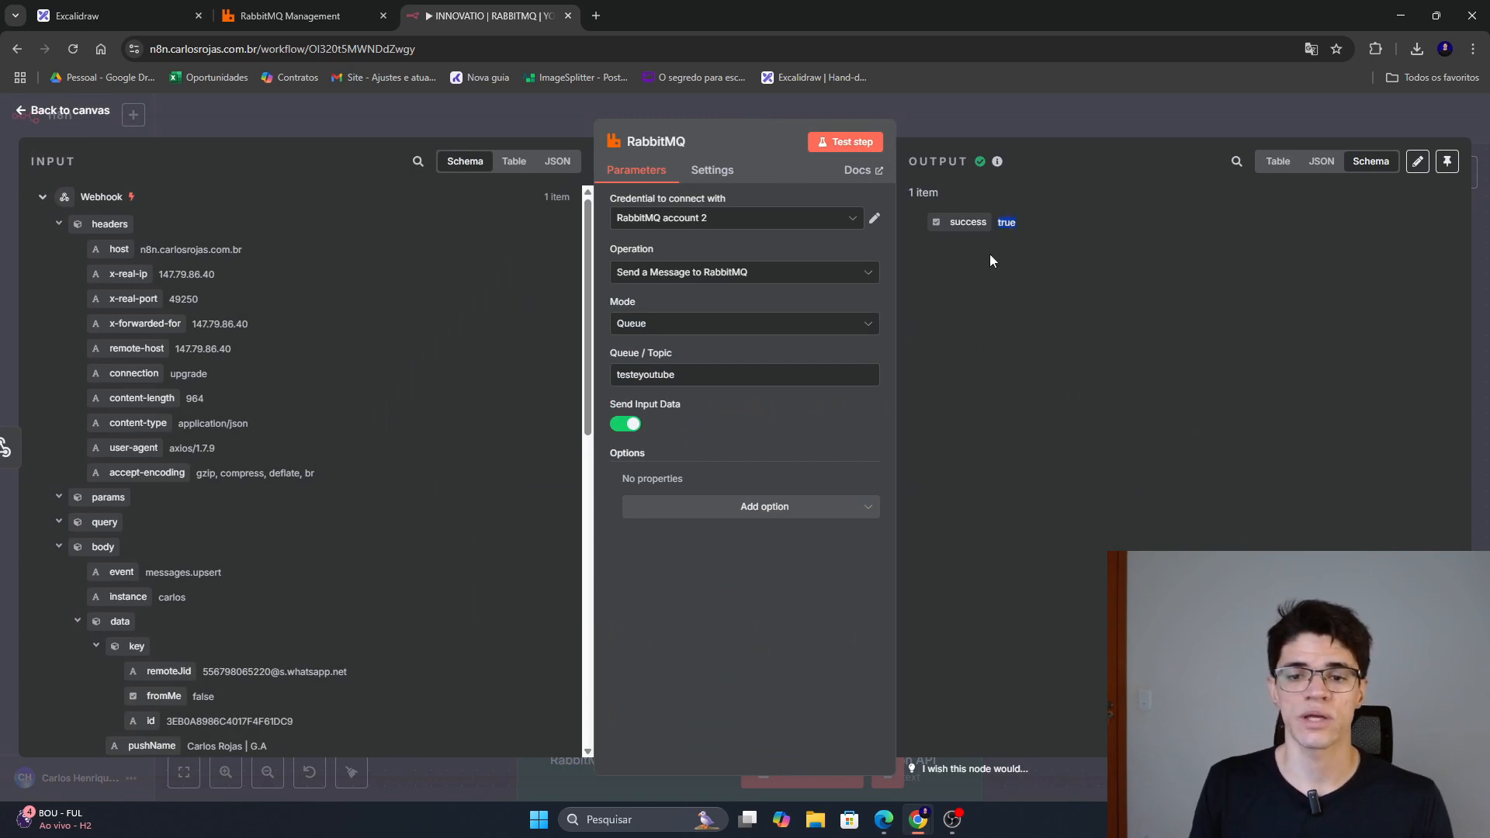
# Switch to RabbitMQ Management and check the queued message totals and message rates in the overview.
pyautogui.click(310, 12)
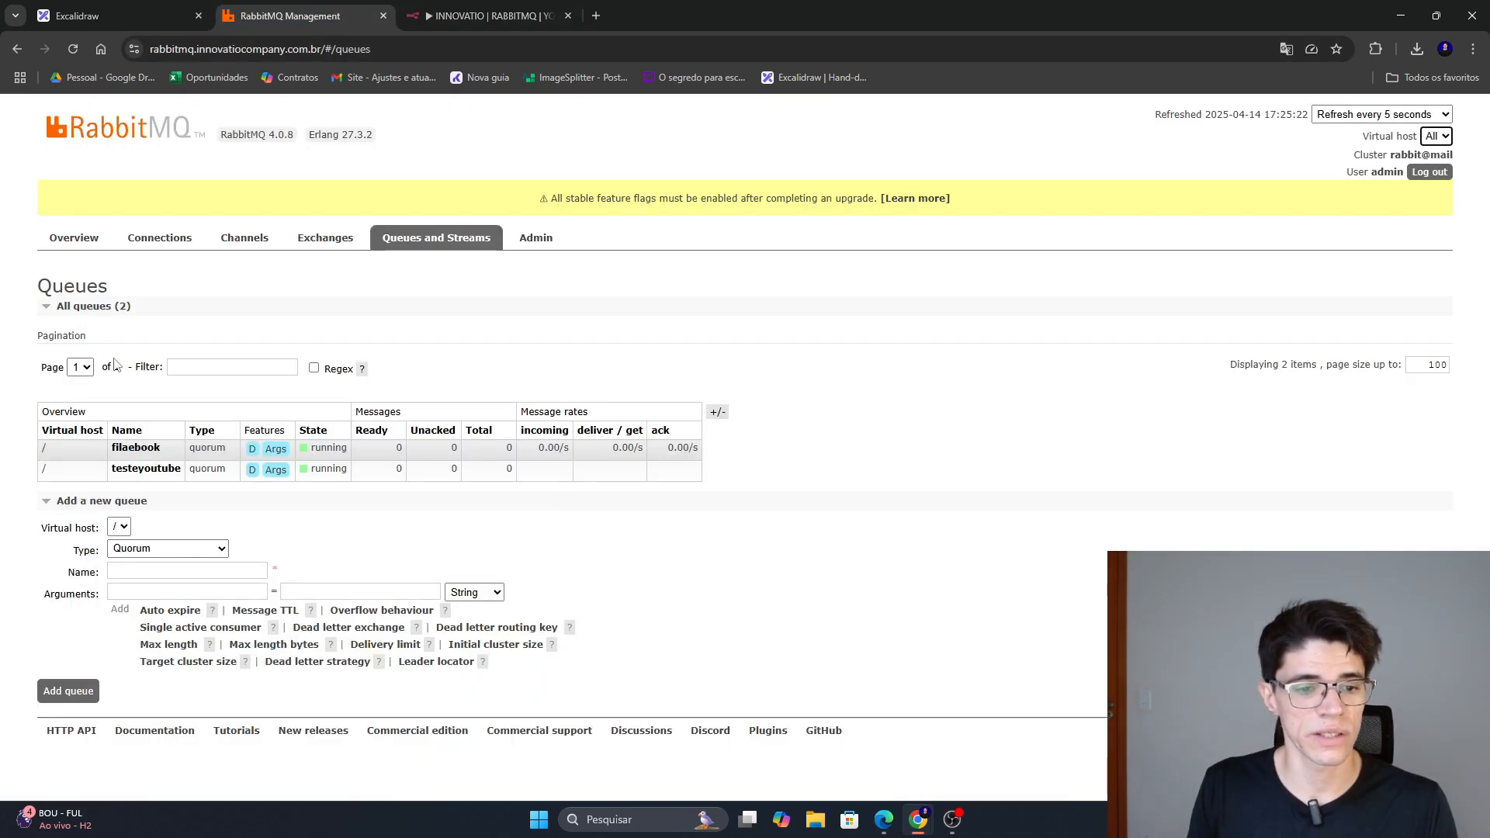
pyautogui.click(97, 247)
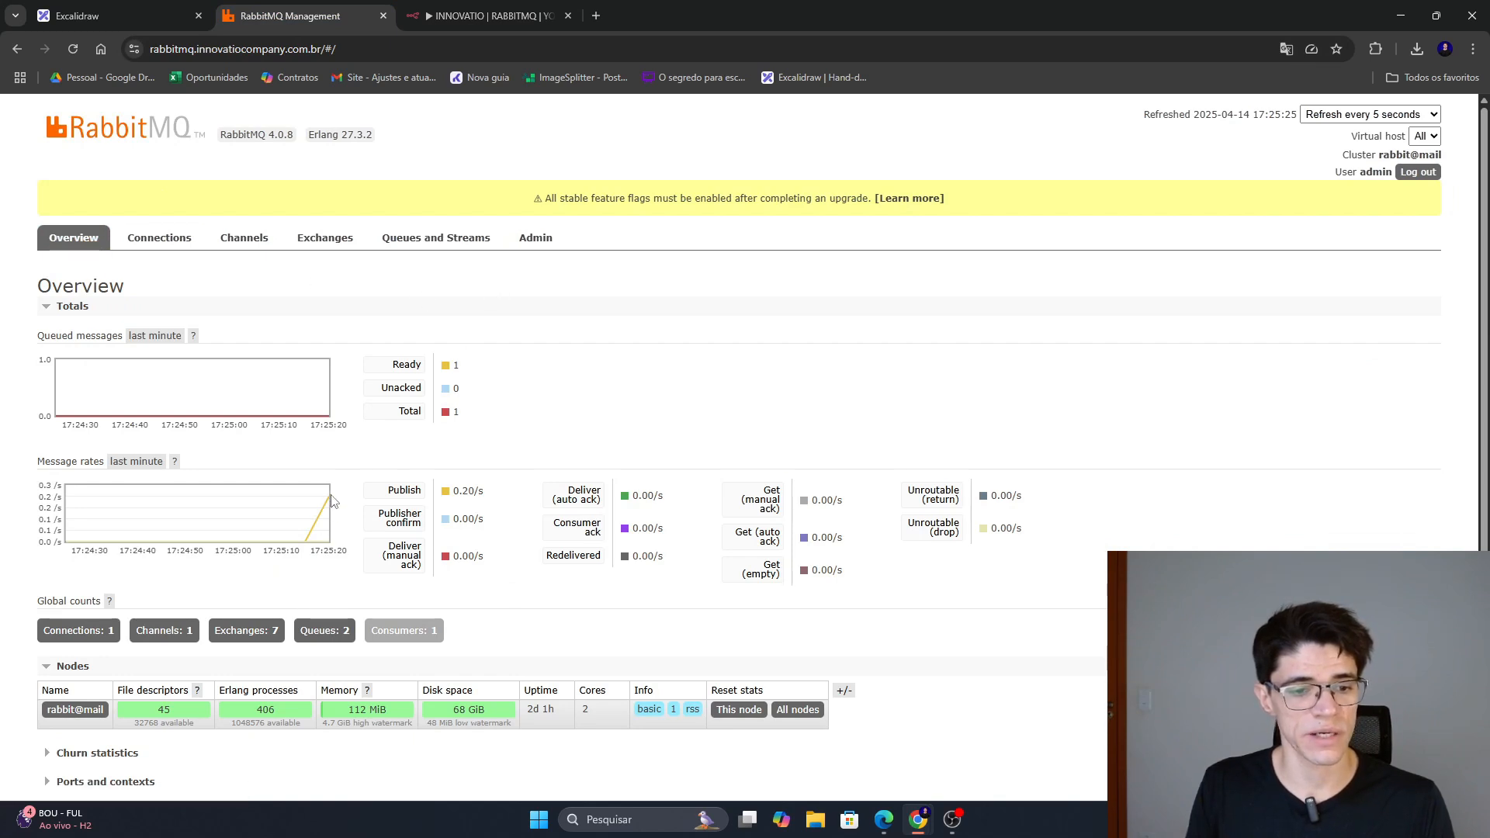
pyautogui.doubleClick(456, 366)
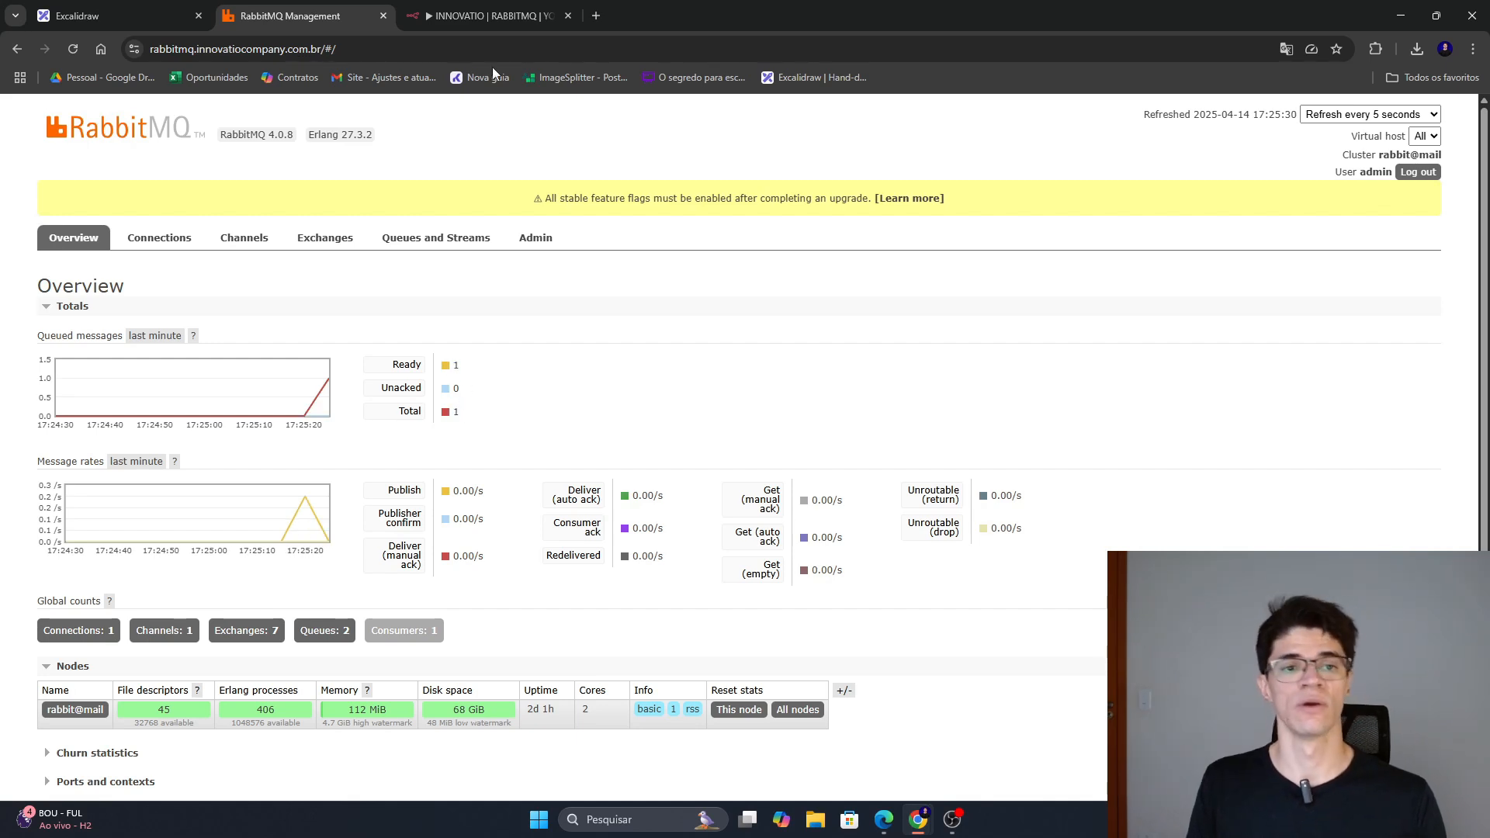
# Return to n8n, review the webhook input data sent by the RabbitMQ node, and close its settings.
pyautogui.click(479, 17)
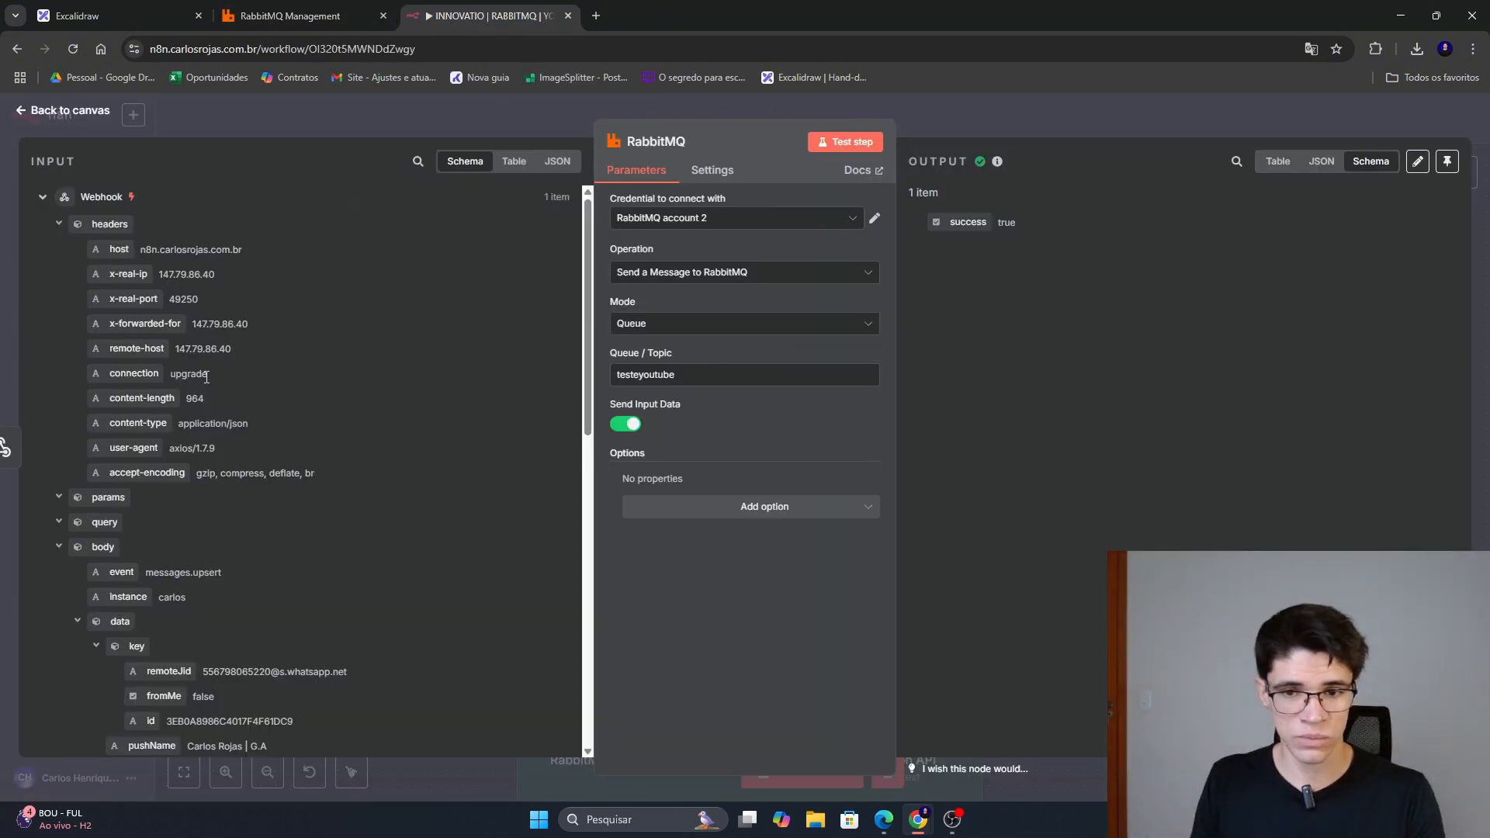
pyautogui.scroll(-5, 230, 575)
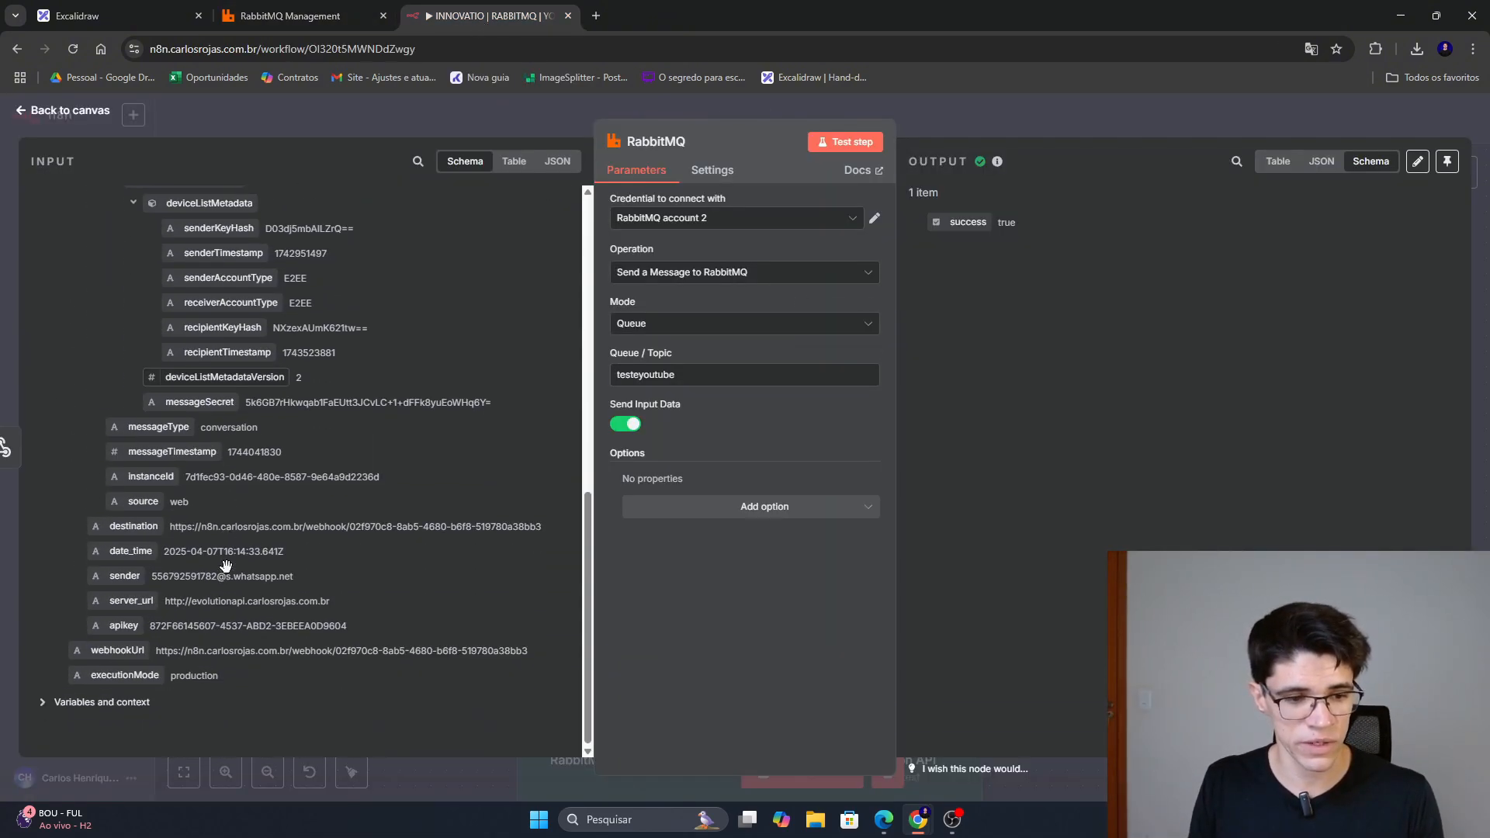
pyautogui.scroll(5, 224, 592)
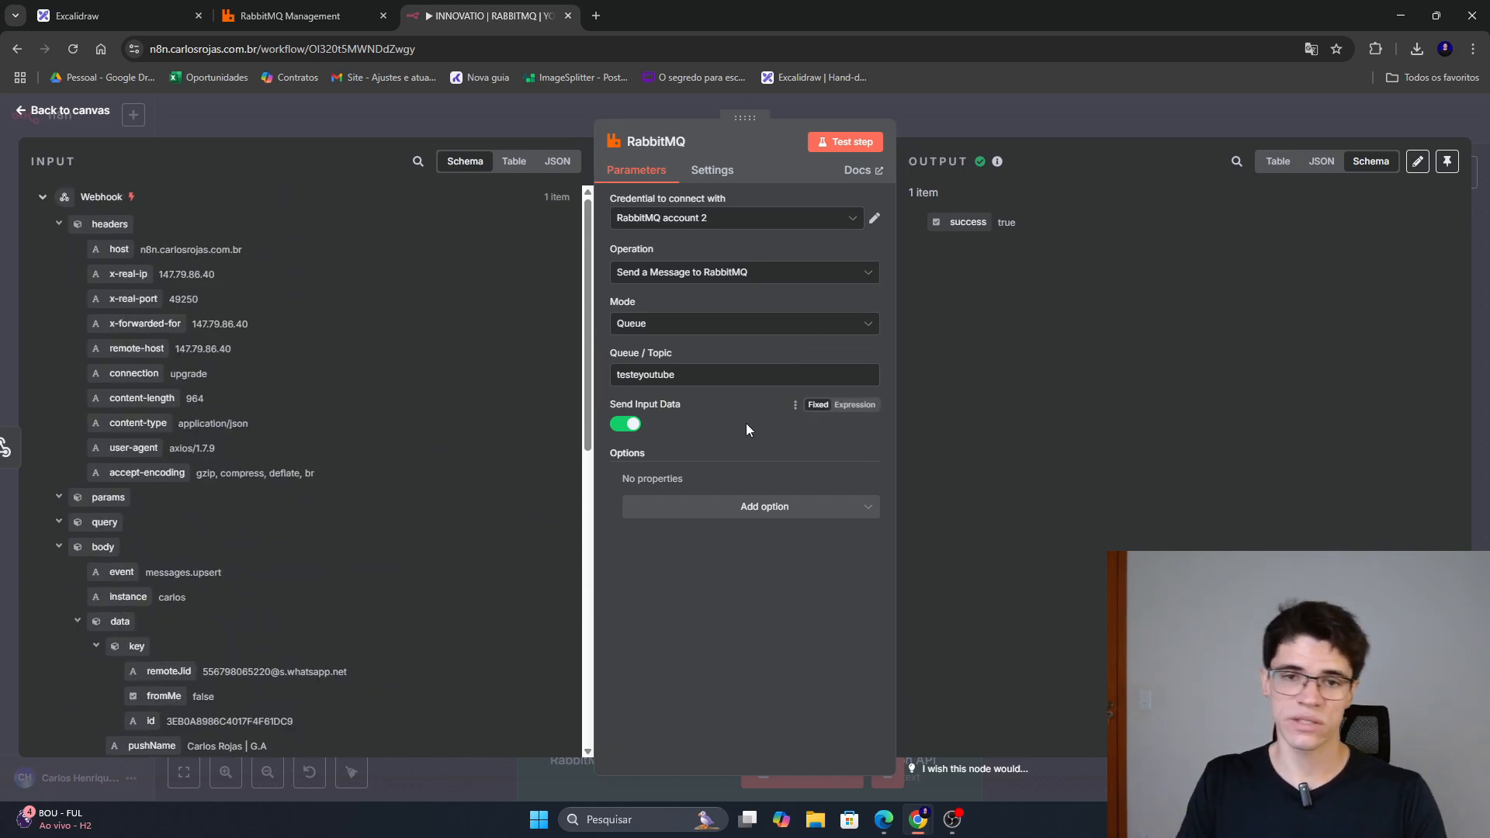
pyautogui.click(1043, 122)
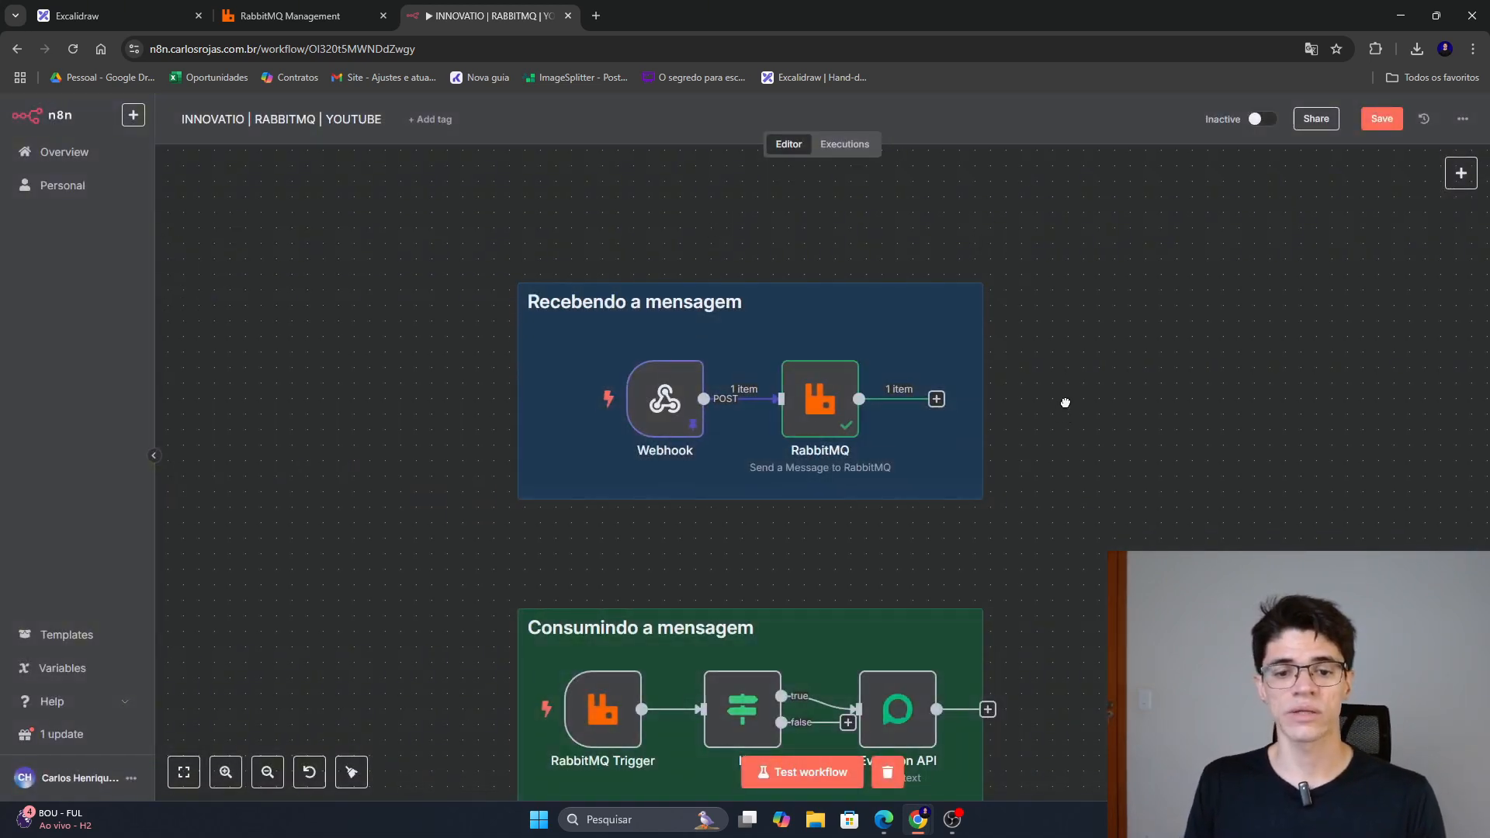
# Search the node library for "rabbit" and look up the On new RabbitMQ event trigger.
pyautogui.scroll(-5, 1023, 334)
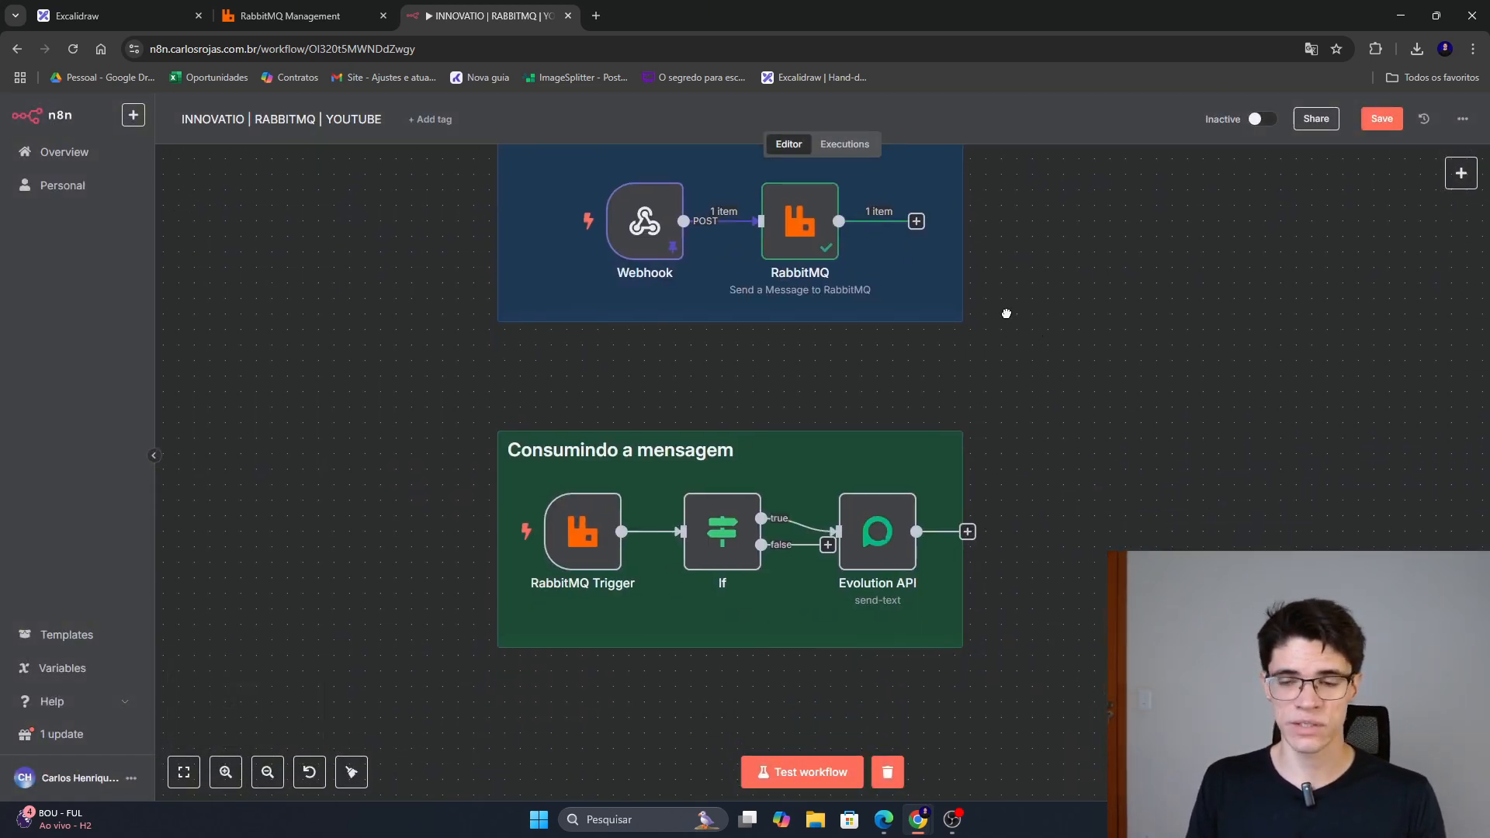
pyautogui.scroll(3, 1004, 316)
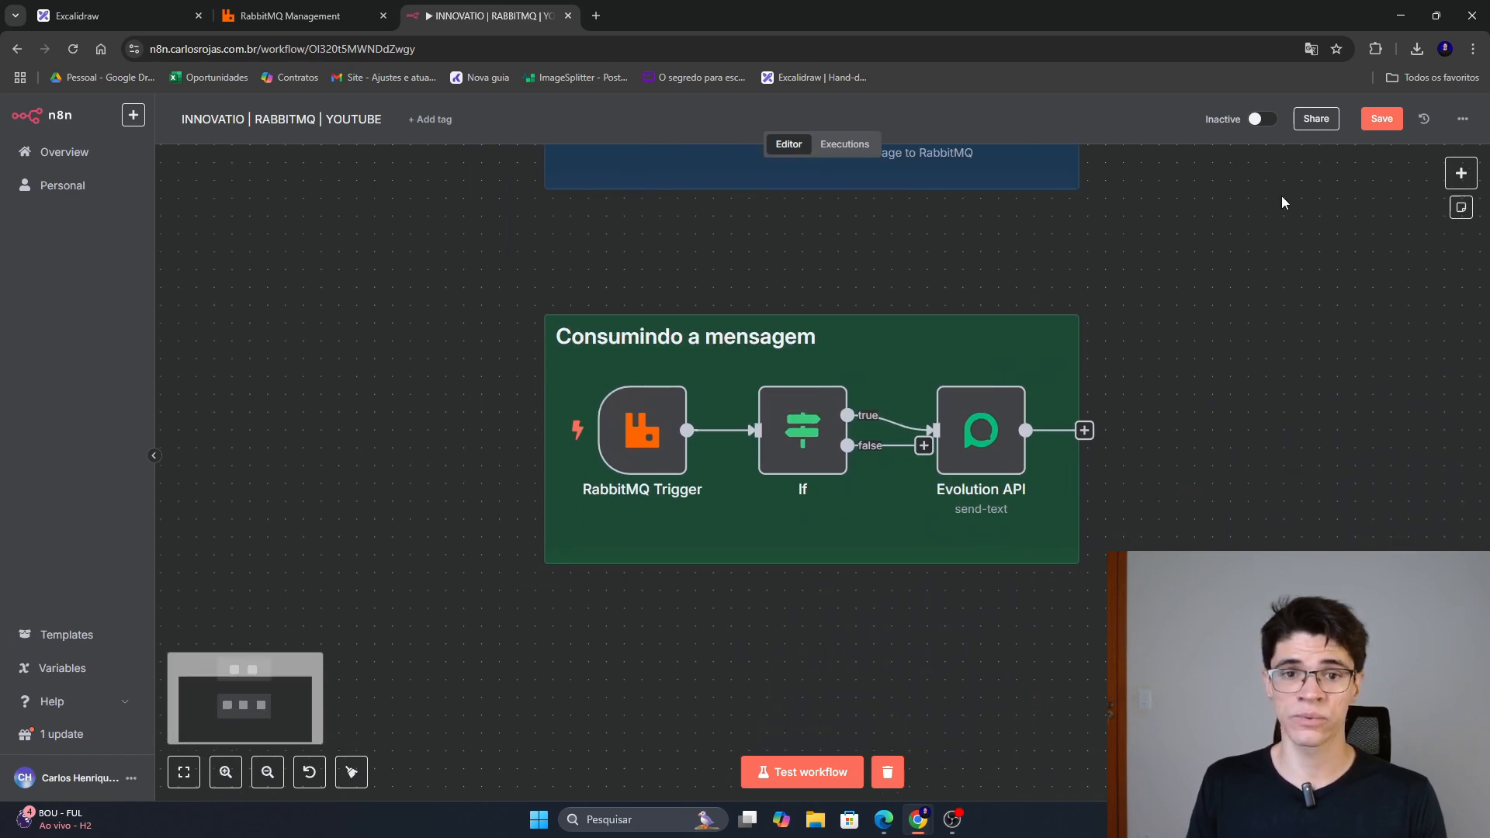
pyautogui.click(1462, 173)
pyautogui.write('rab')
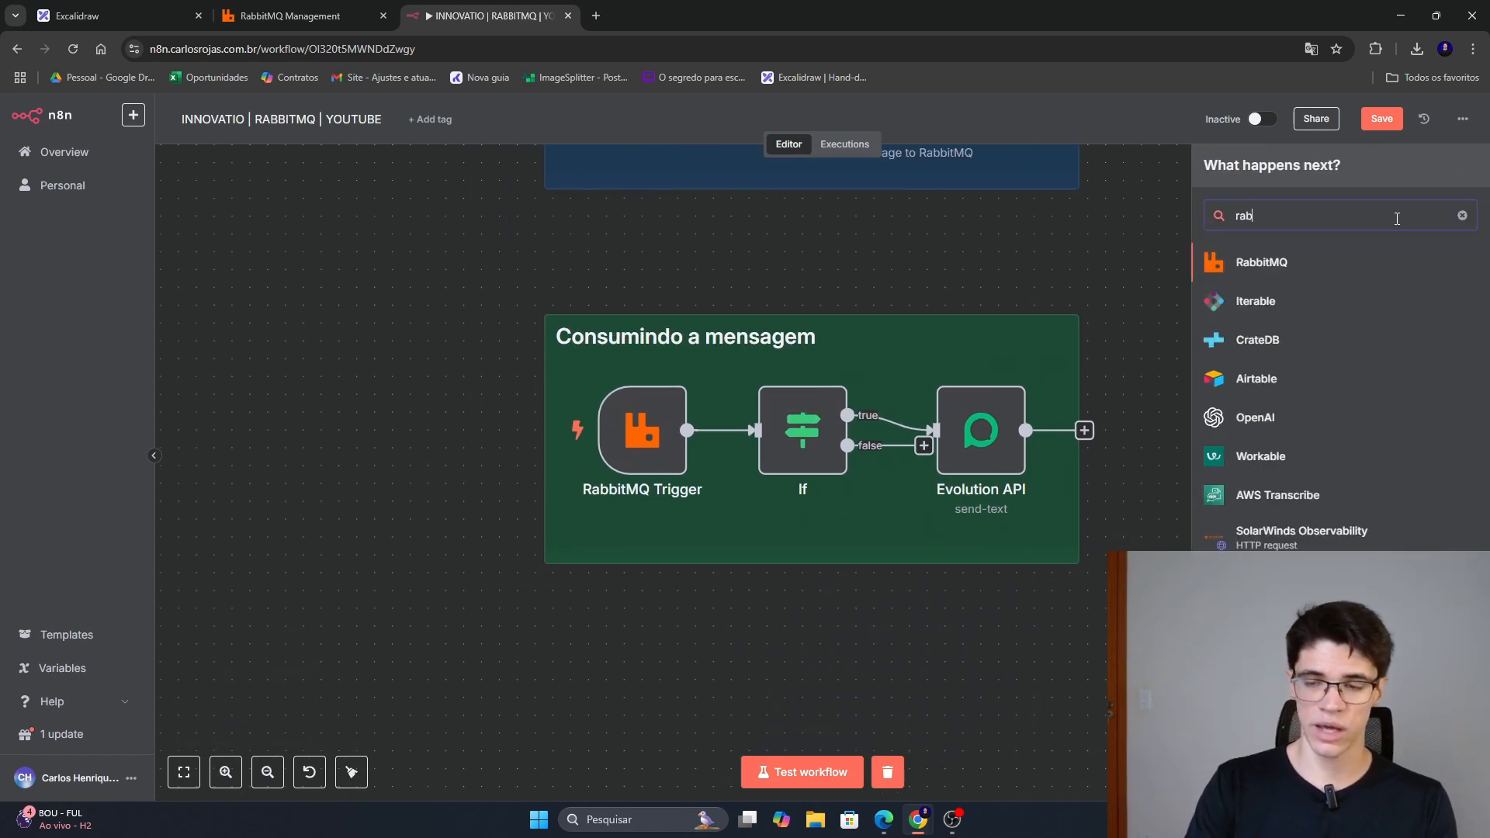
pyautogui.write('bit')
pyautogui.click(1280, 263)
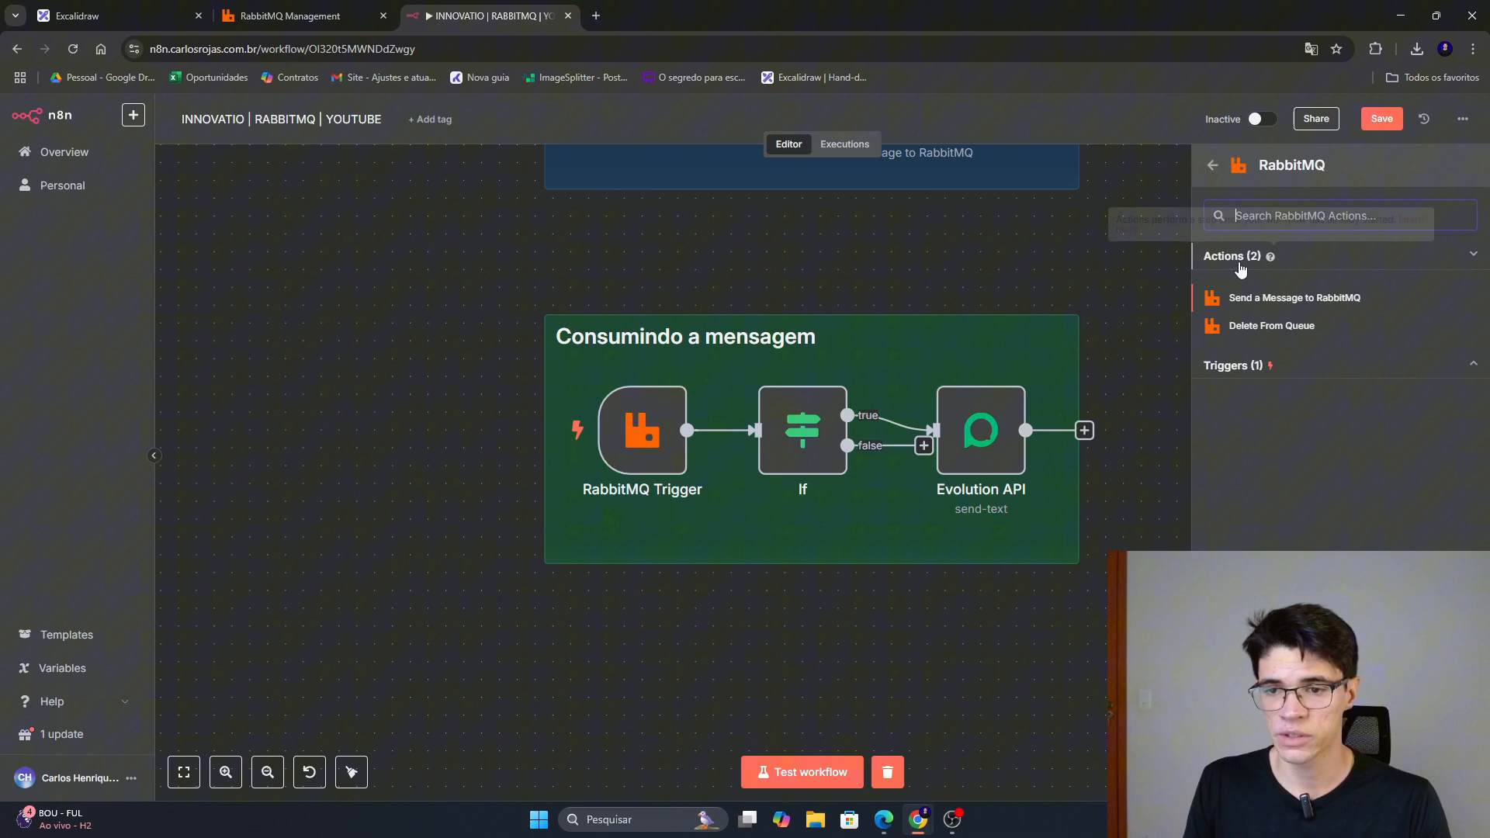
pyautogui.click(1243, 376)
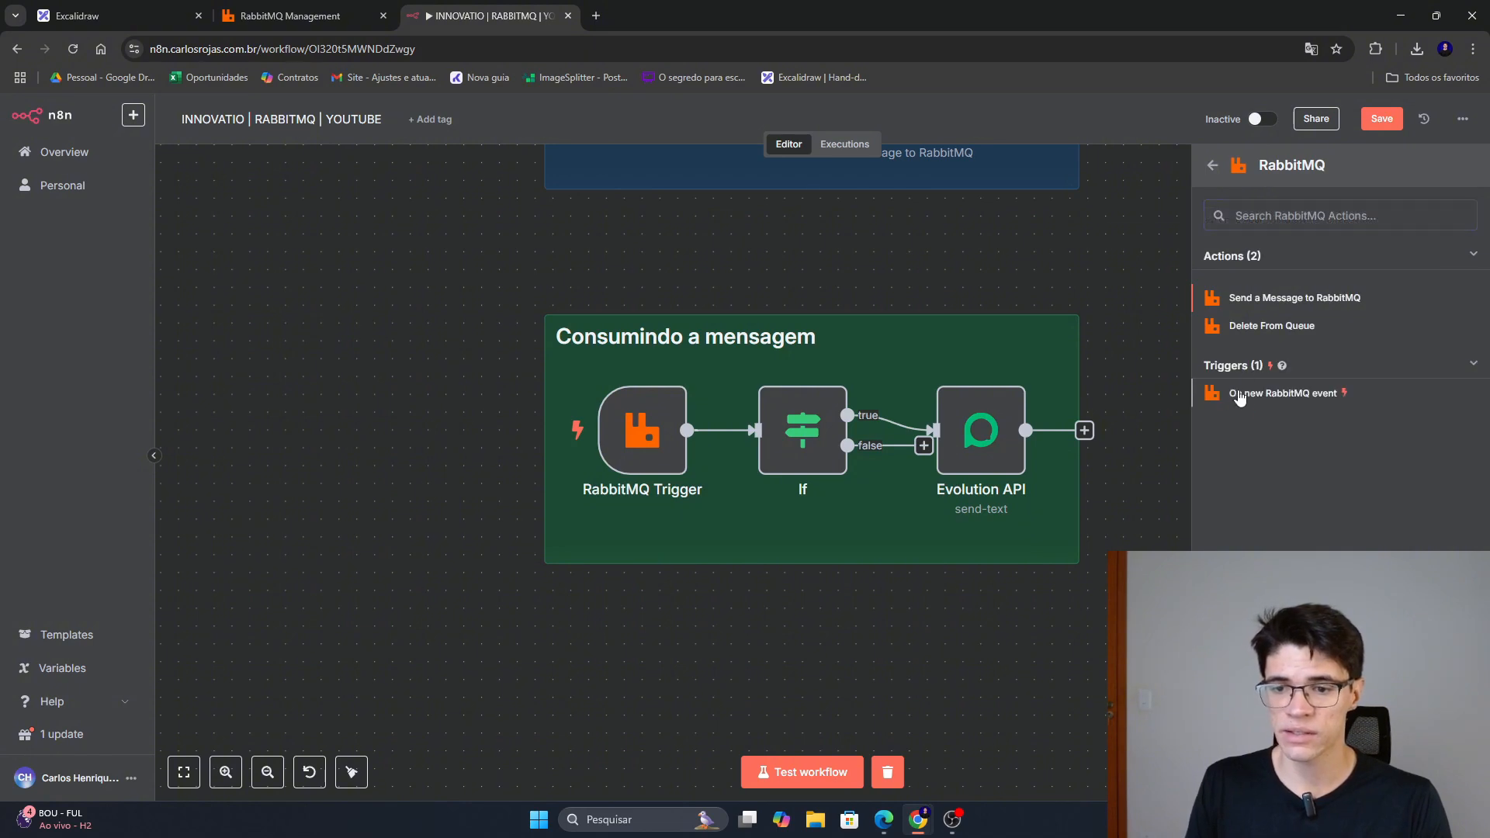
pyautogui.click(1317, 392)
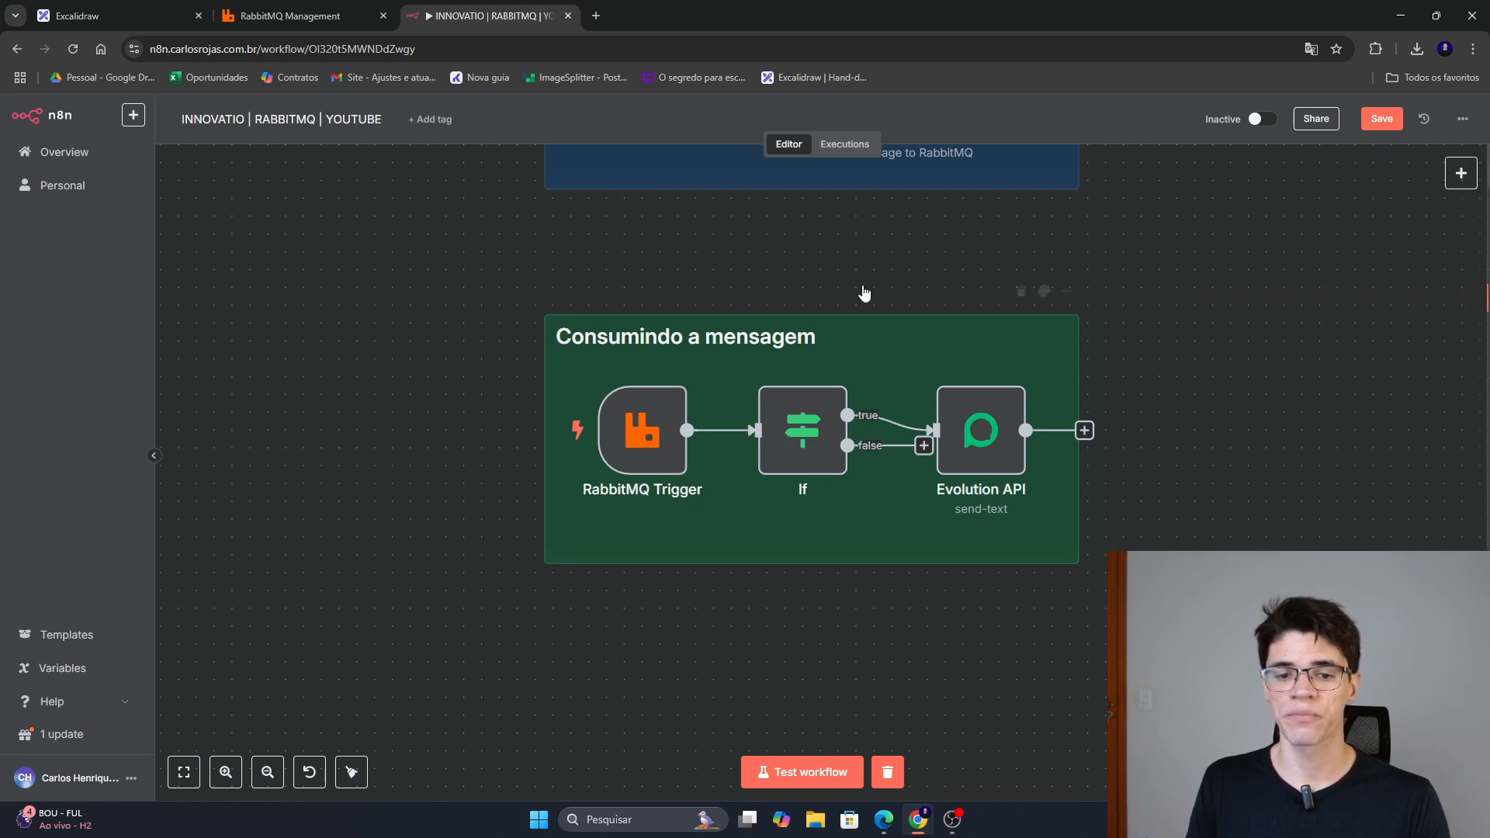
# Review the existing RabbitMQ Trigger's queue and its Delete From Queue When choices, keeping Execution Finishes Successfully.
pyautogui.doubleClick(635, 440)
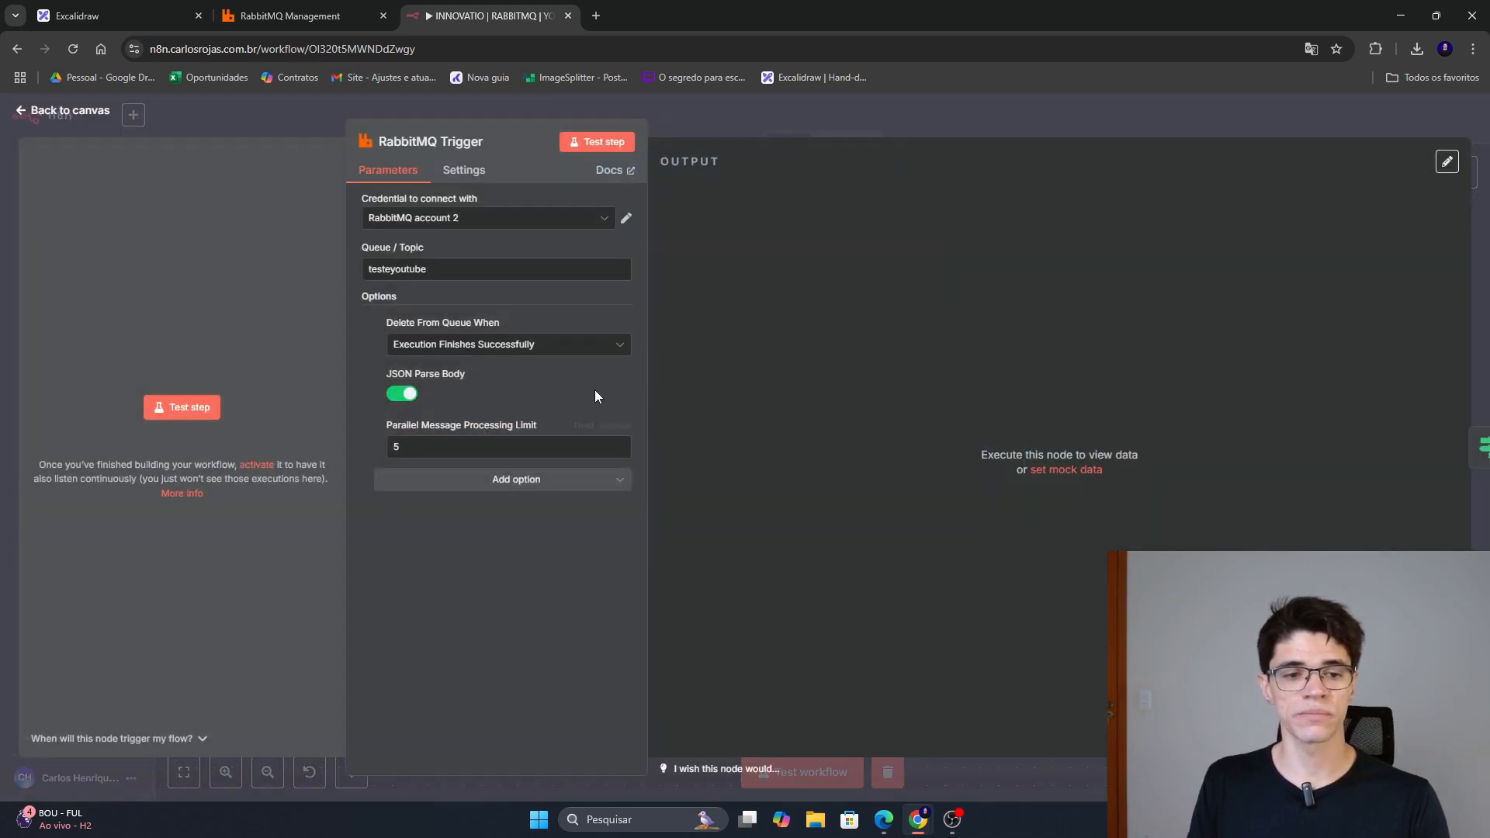
pyautogui.doubleClick(398, 268)
pyautogui.click(466, 261)
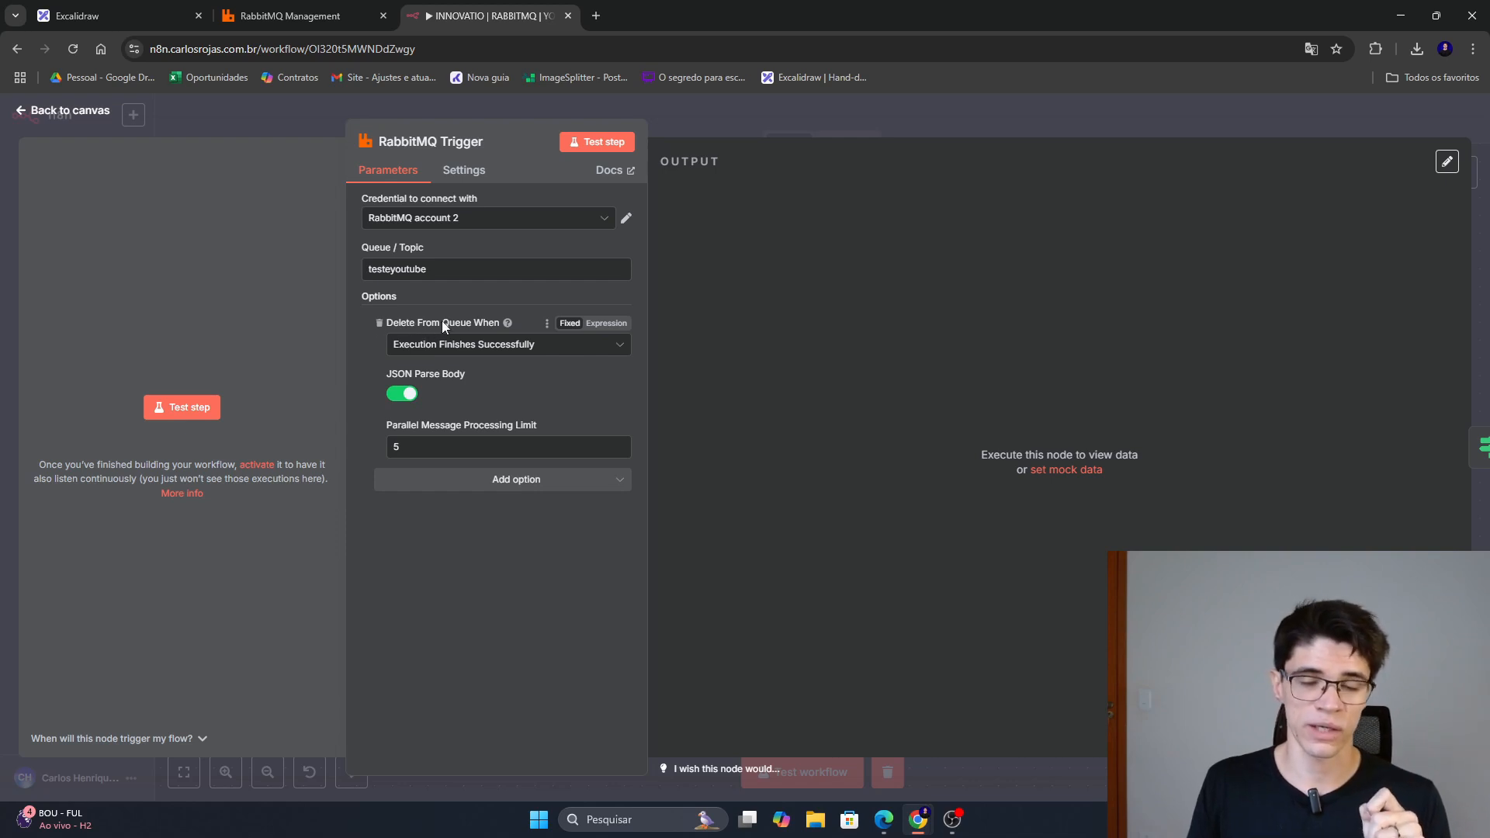
pyautogui.click(446, 345)
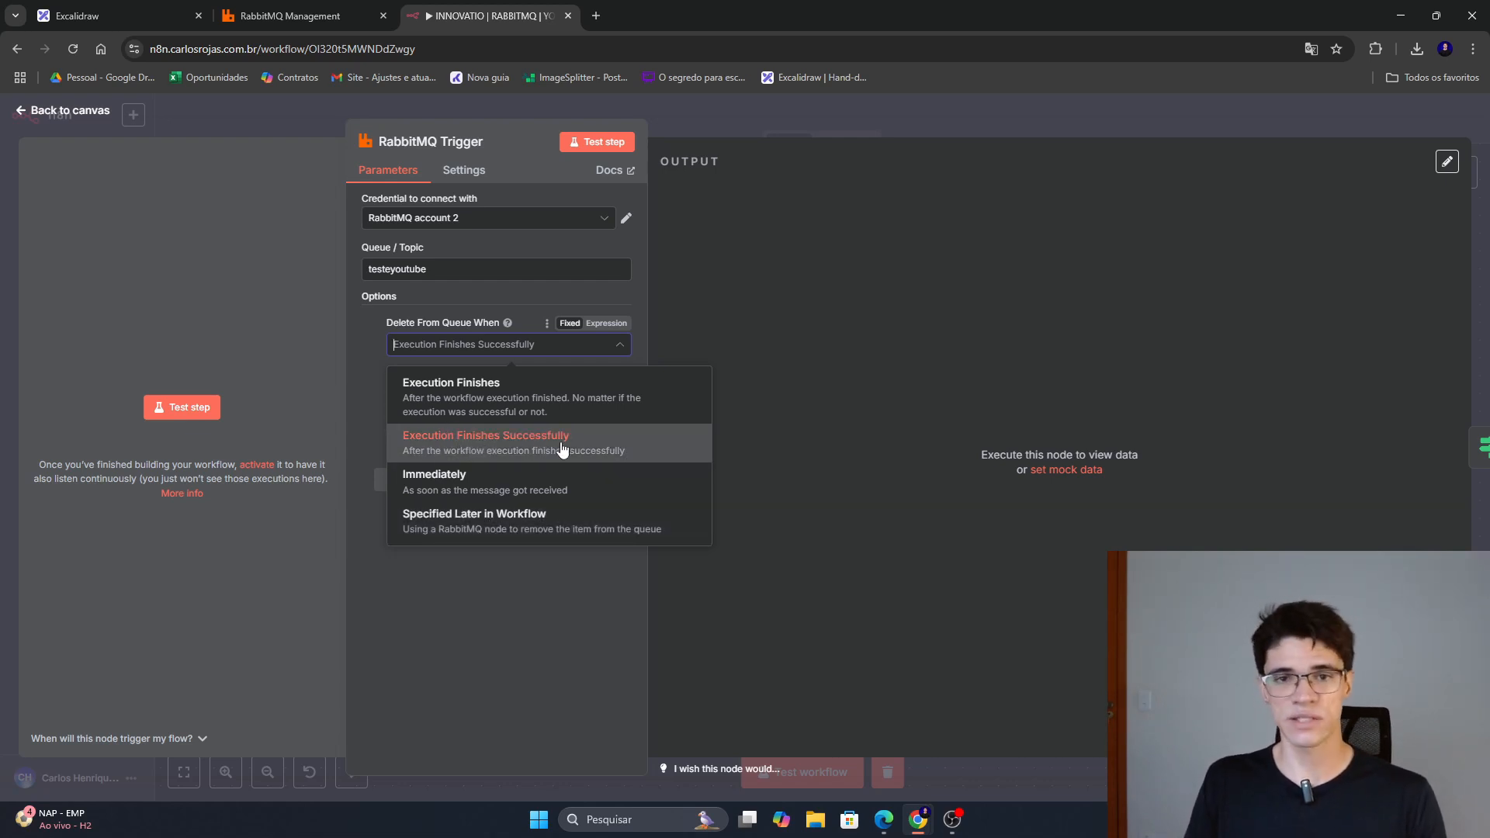
pyautogui.click(494, 588)
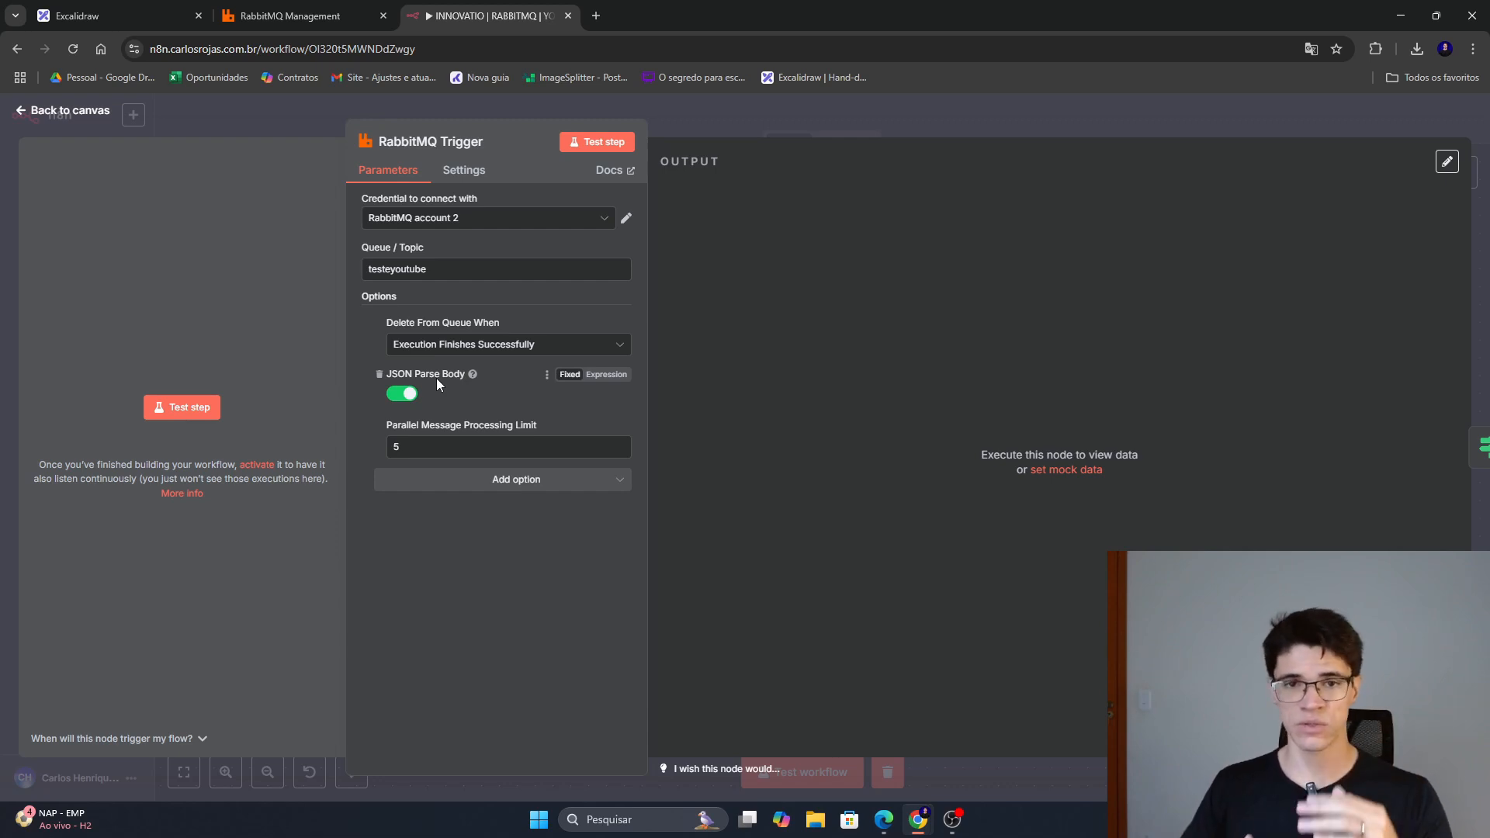
# Test the RabbitMQ Trigger with JSON Parse Body disabled, examine the content field in its output, and re-enable JSON Parse Body.
pyautogui.click(402, 394)
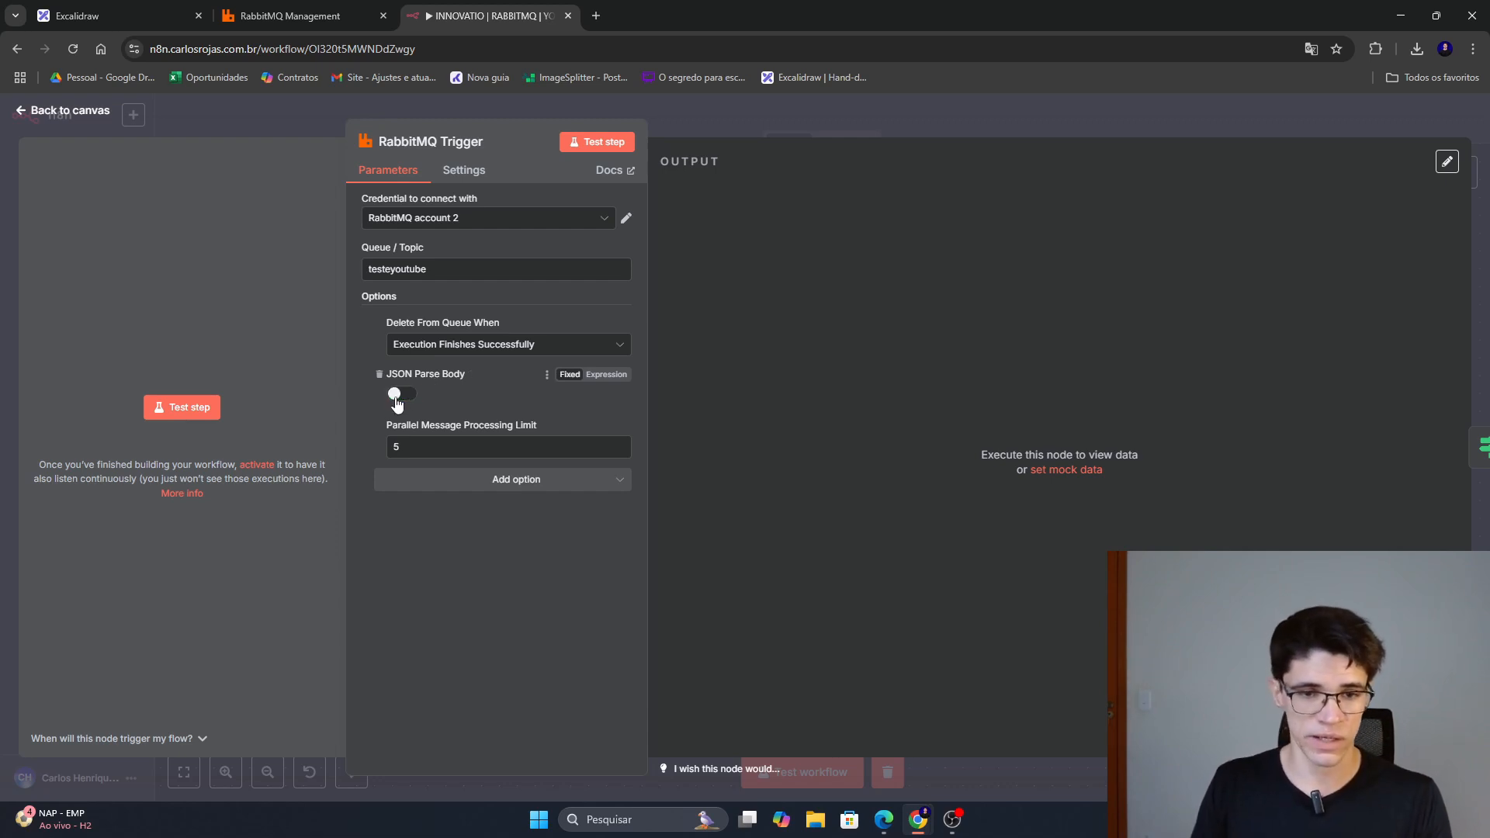
pyautogui.click(602, 142)
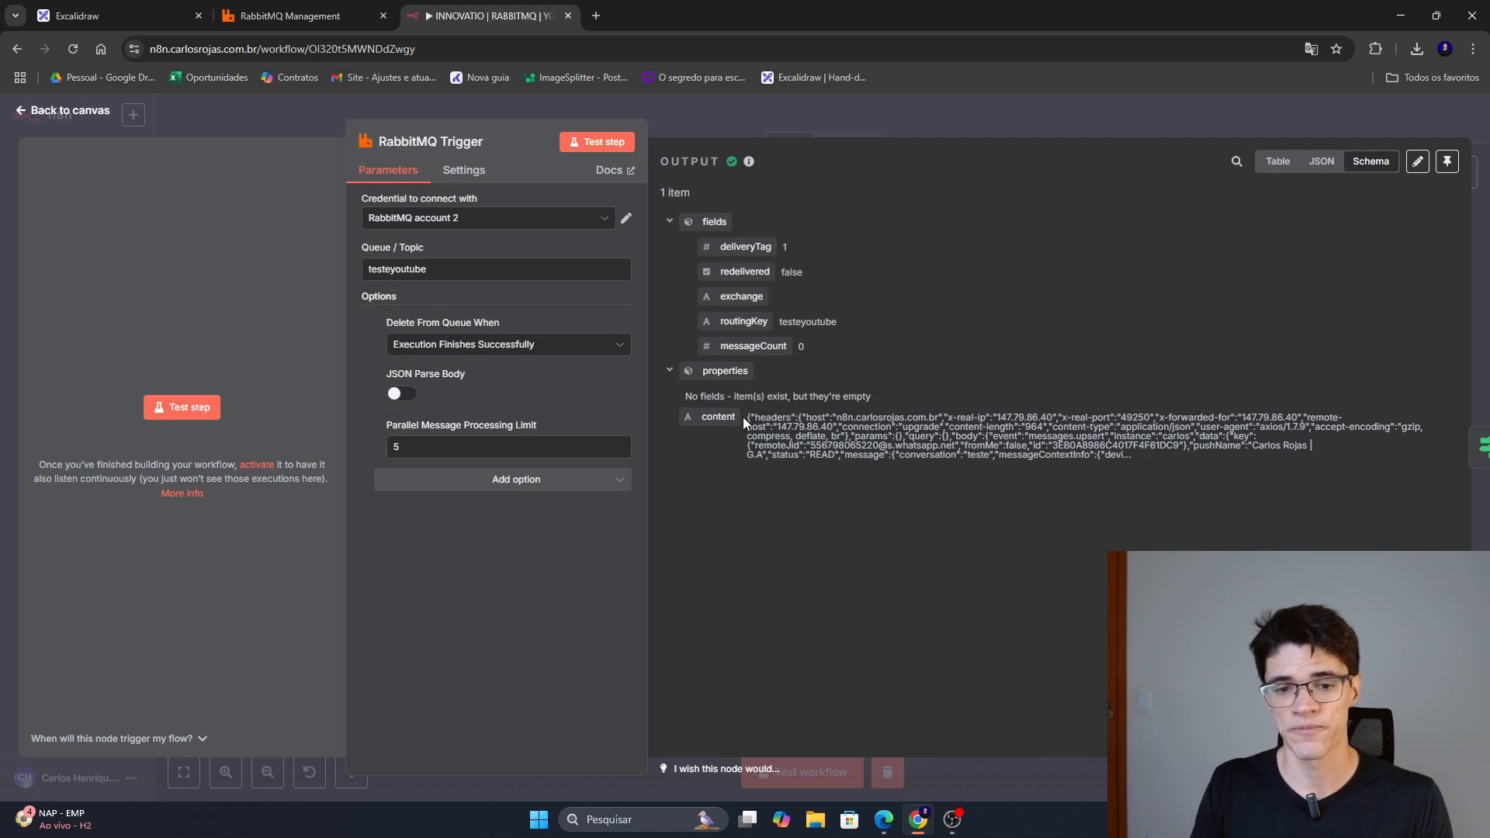
pyautogui.moveTo(744, 422); pyautogui.dragTo(1163, 464)
pyautogui.click(1158, 455)
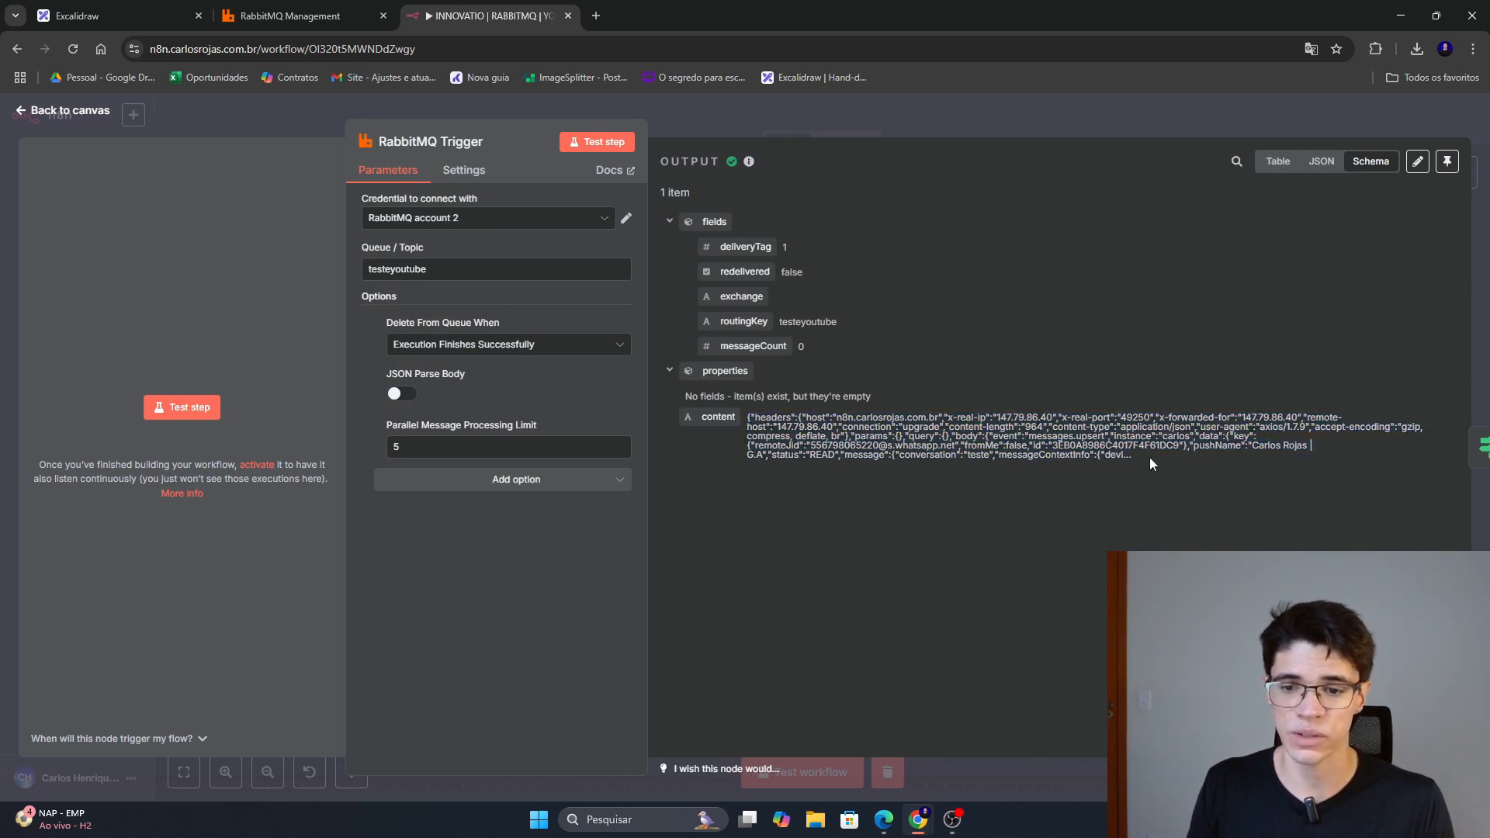
pyautogui.moveTo(1150, 463); pyautogui.dragTo(745, 419)
pyautogui.click(863, 444)
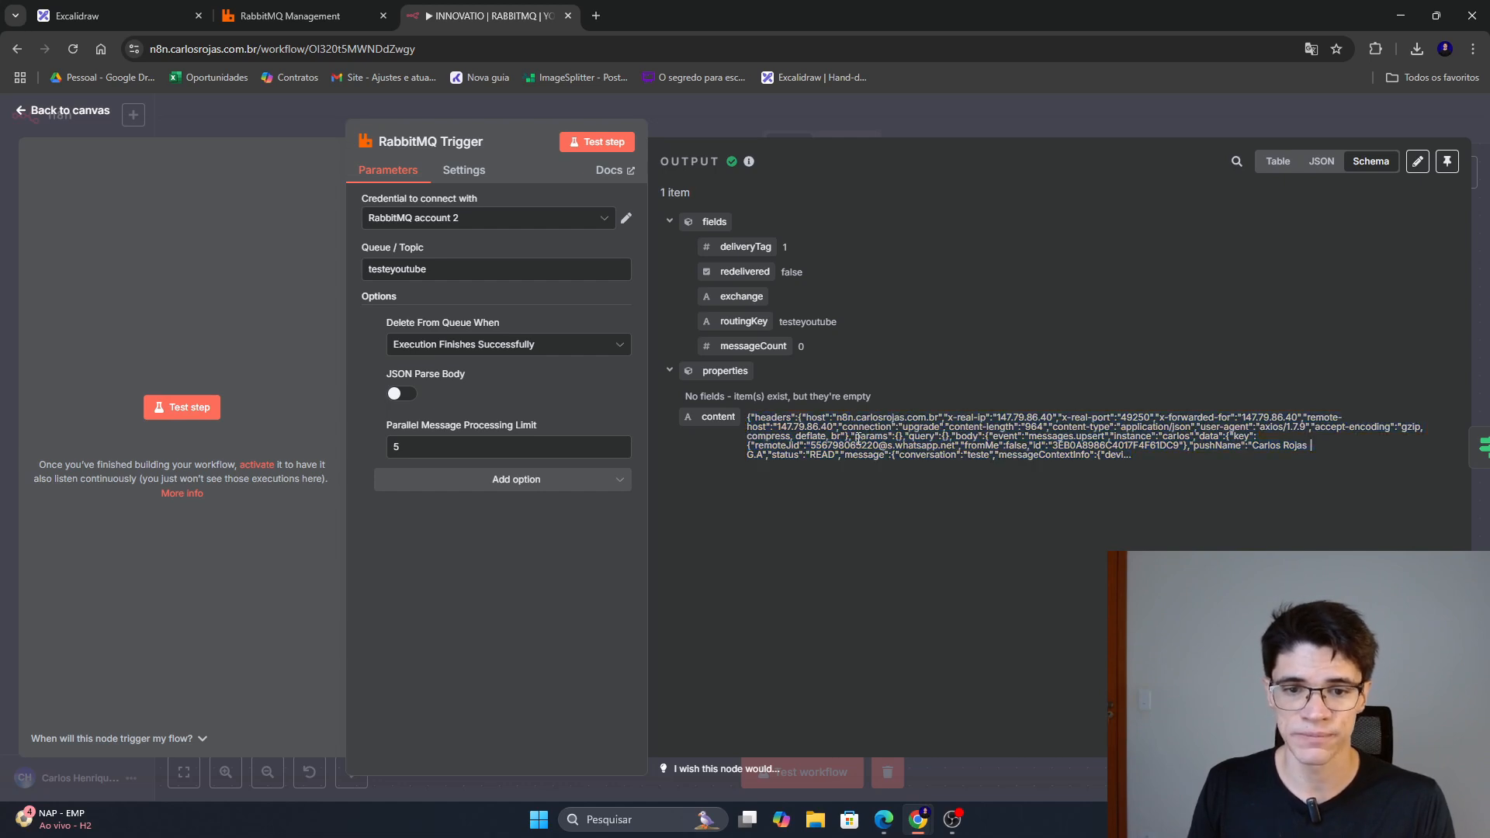
pyautogui.tripleClick(860, 438)
pyautogui.click(397, 394)
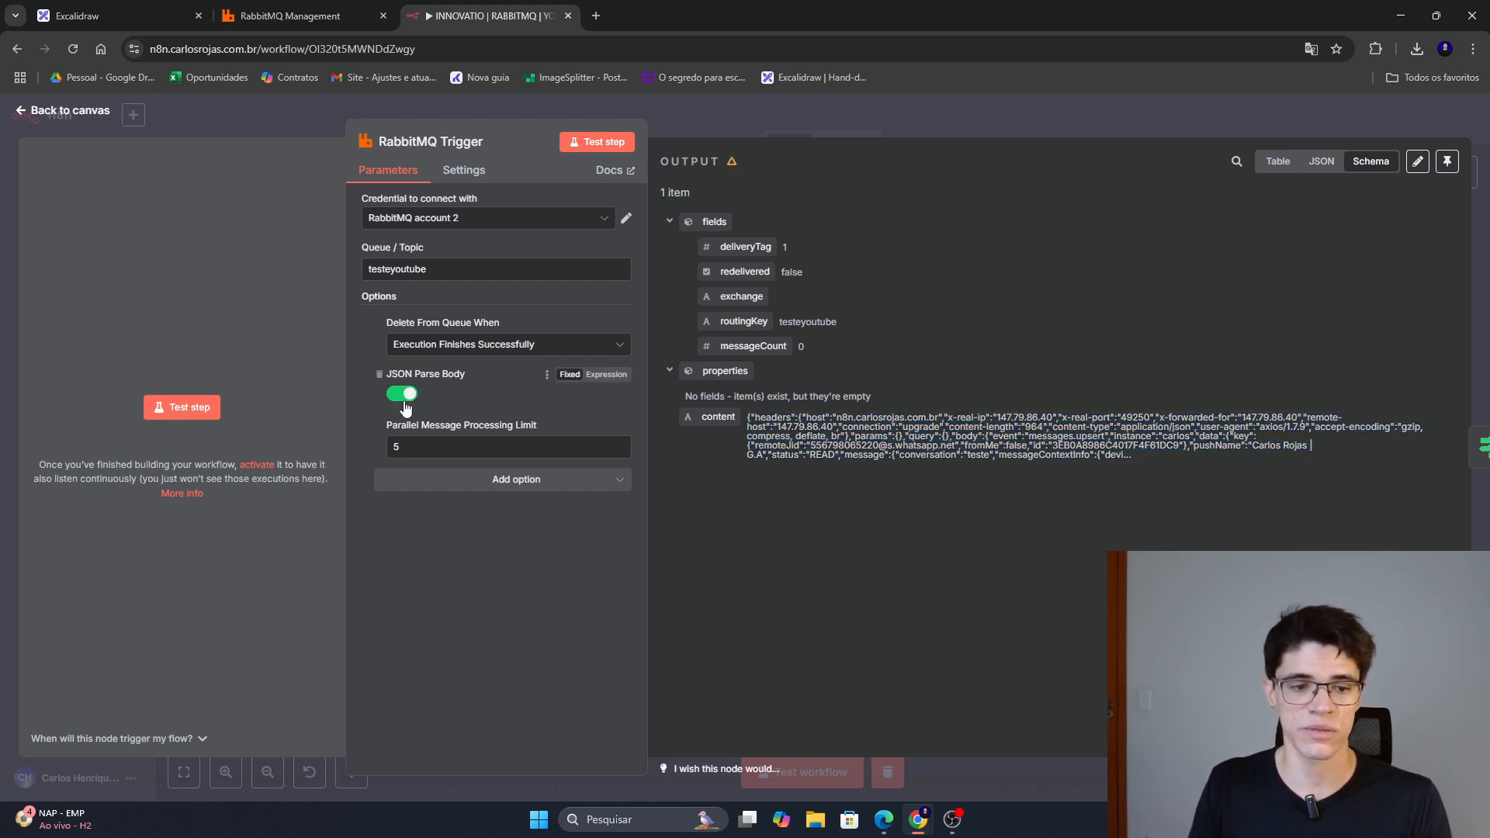
# Try a Parallel Message Processing Limit of 1 on the RabbitMQ Trigger, and set it back to 5.
pyautogui.click(476, 445)
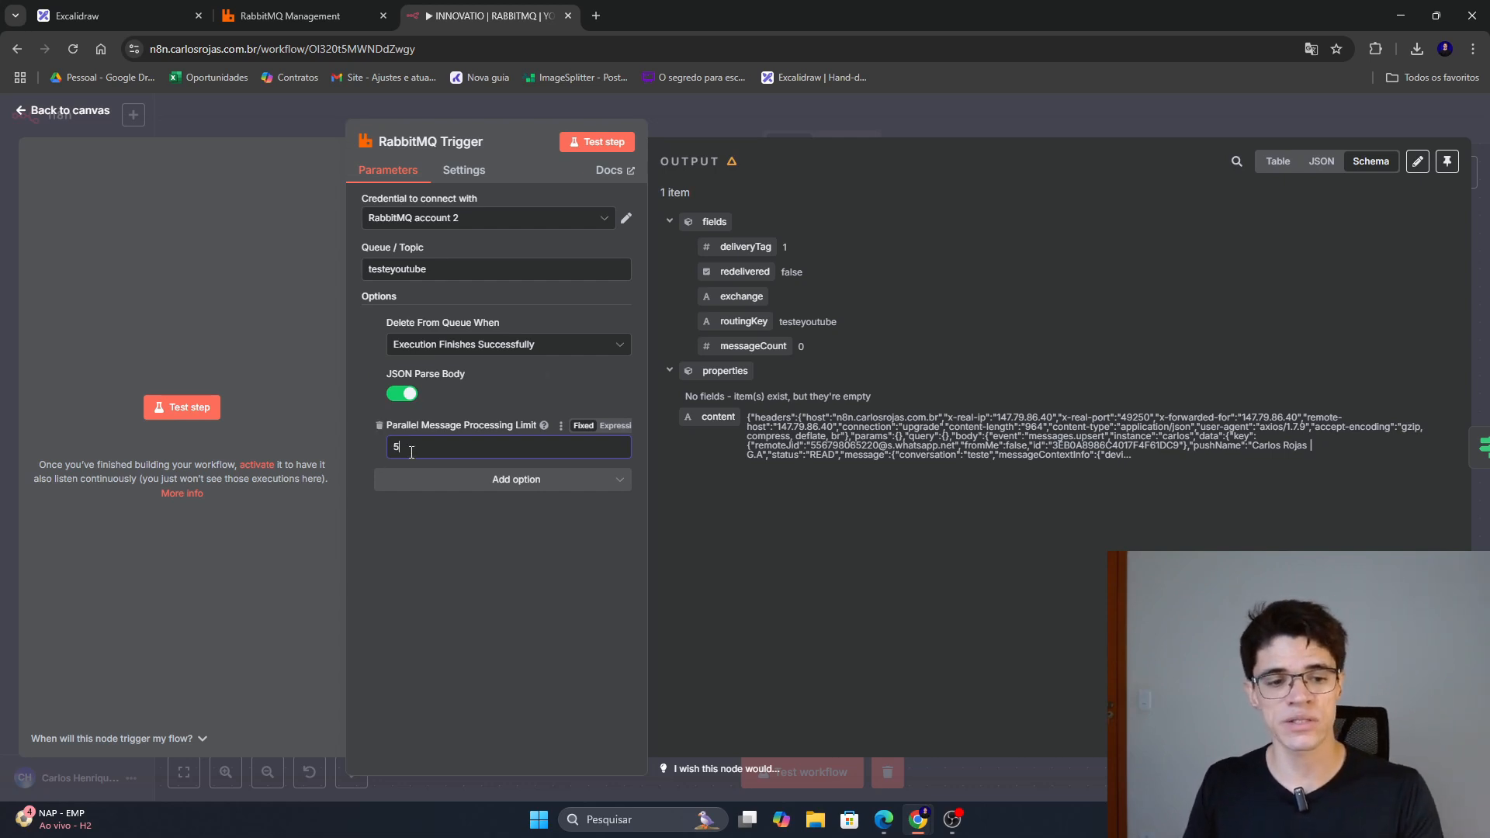
pyautogui.hotkey('ctrl', 'a')
pyautogui.click(434, 450)
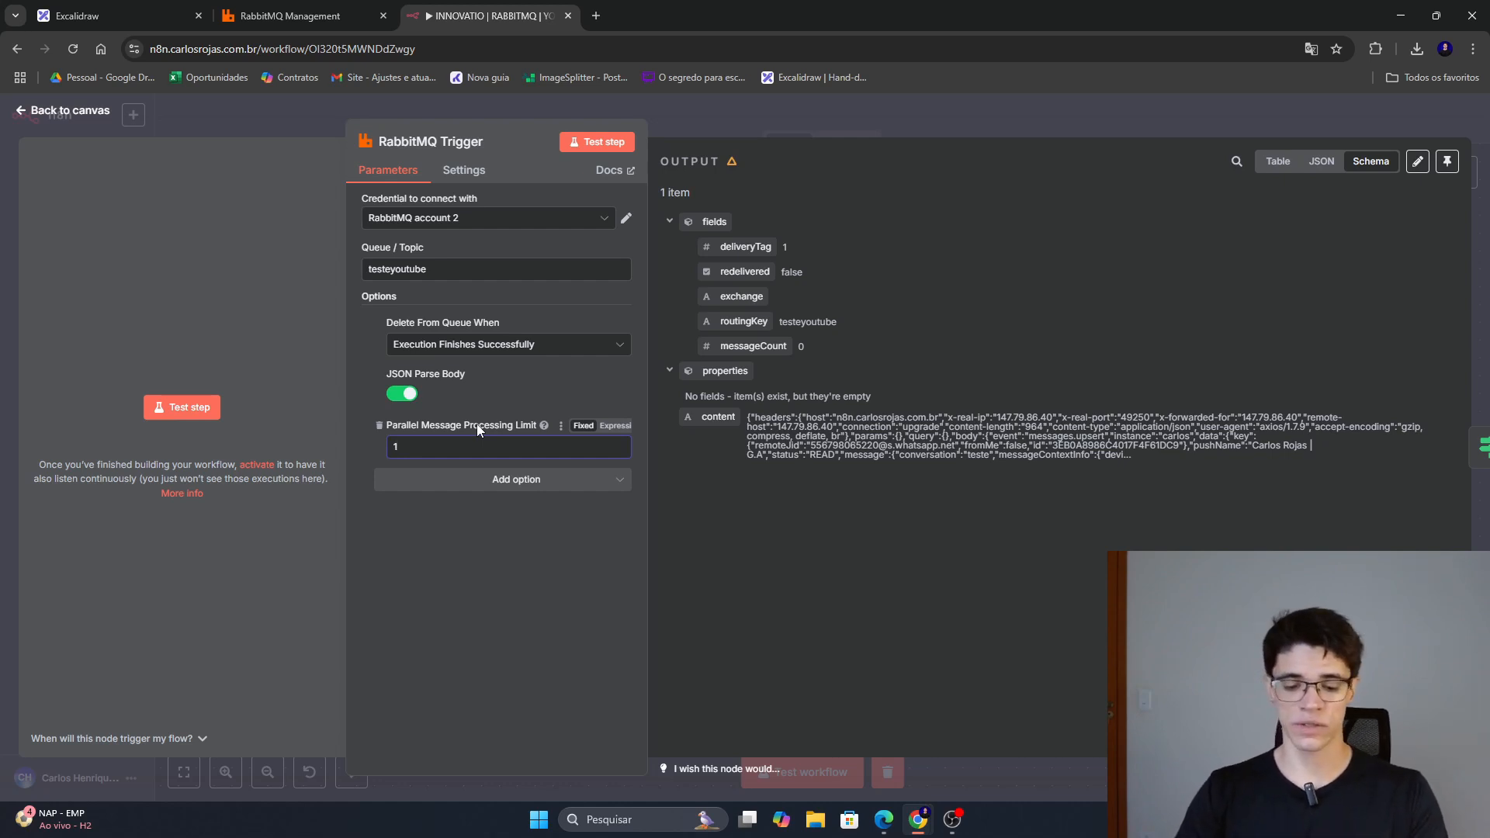
pyautogui.press('BackSpace')
pyautogui.write('5')
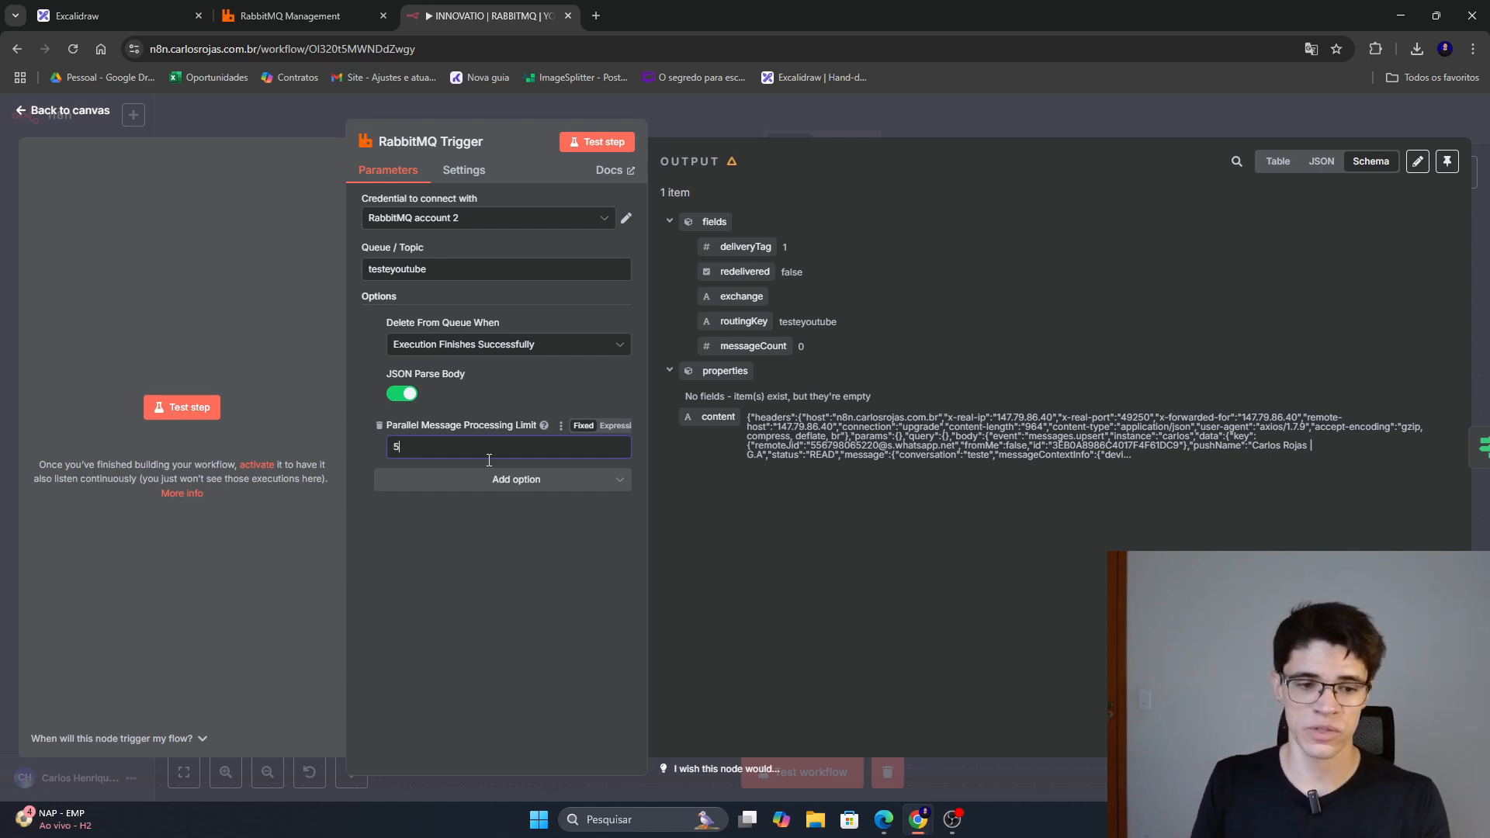
pyautogui.click(467, 501)
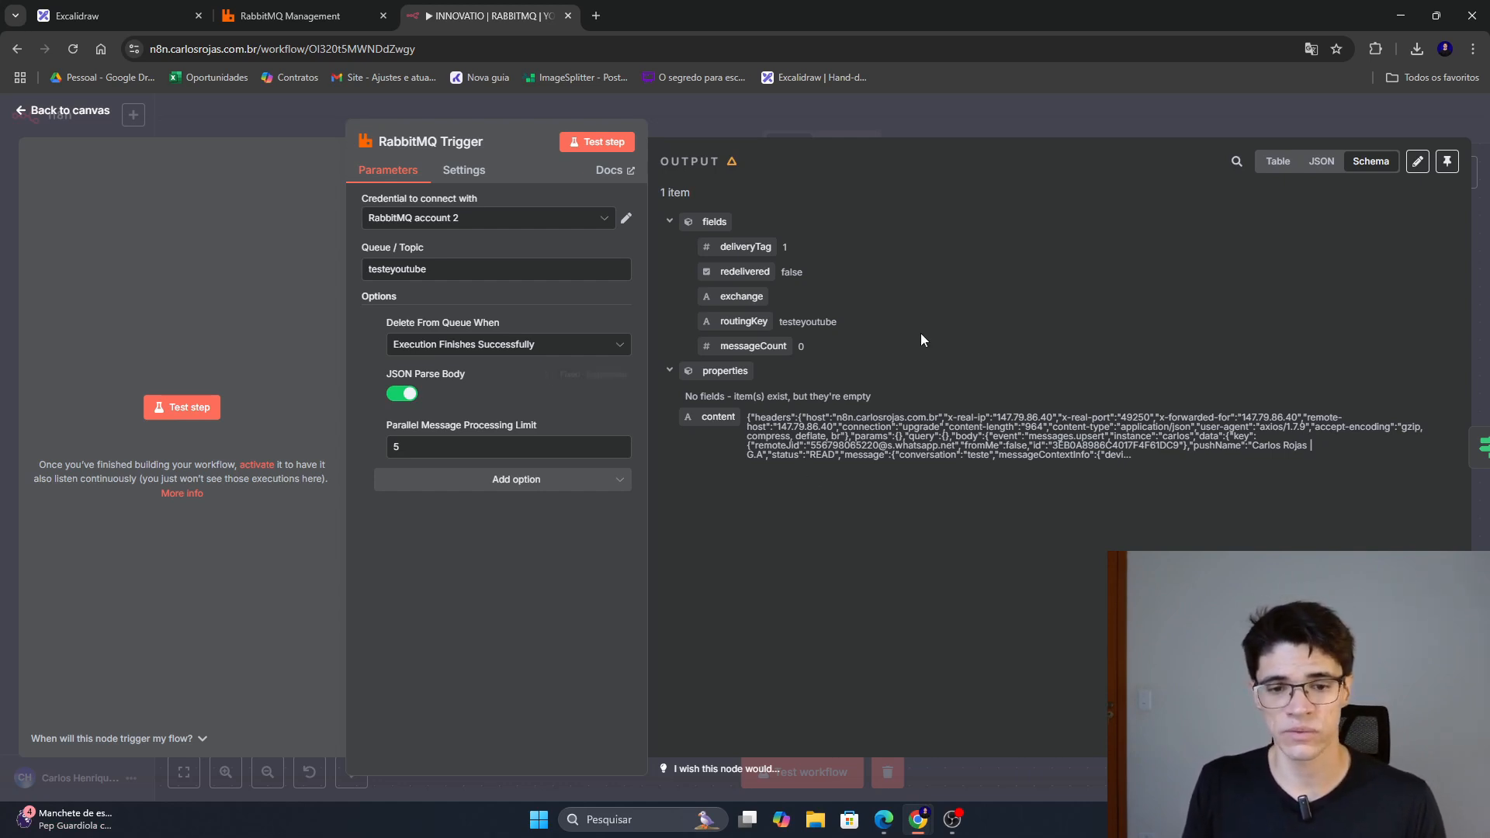
# Check the queued message totals in RabbitMQ Management, and return to the n8n canvas showing both workflow sections.
pyautogui.click(290, 16)
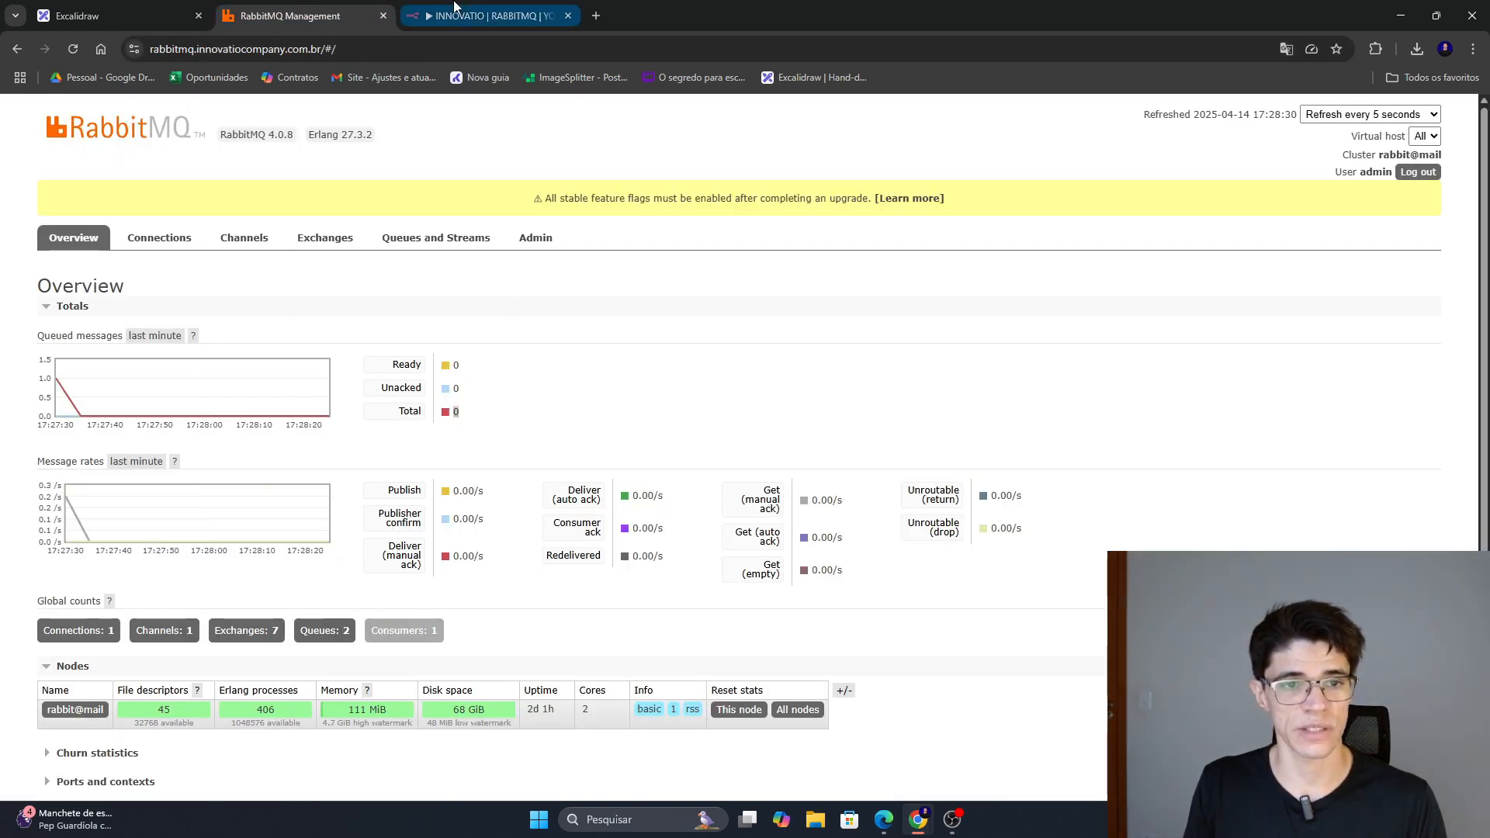
pyautogui.click(489, 15)
pyautogui.press('Escape')
pyautogui.moveTo(1117, 357); pyautogui.dragTo(1065, 474)
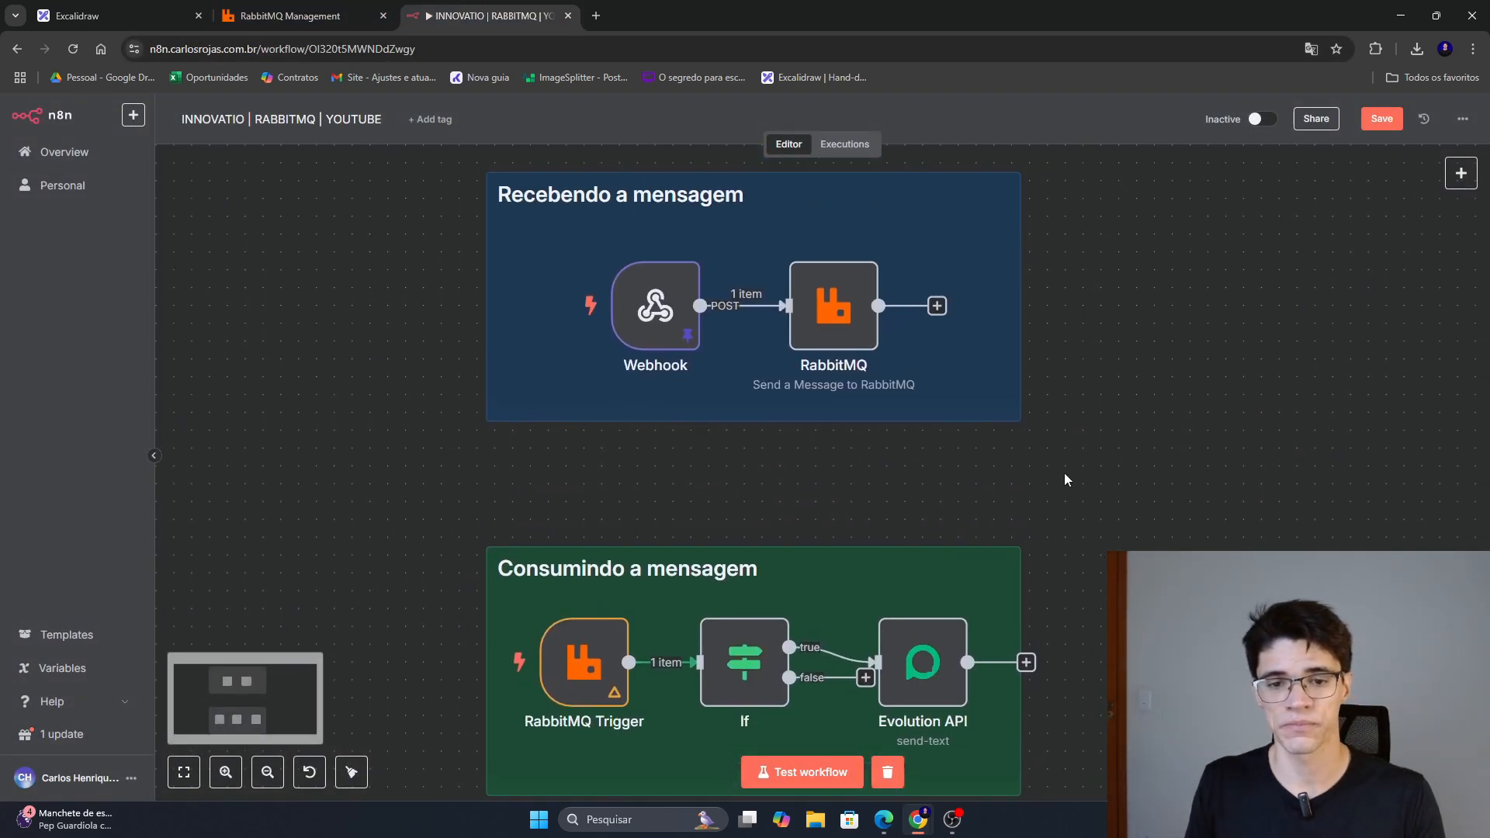
# Run the RabbitMQ send node to queue another test message, and clear the execution data from the canvas.
pyautogui.scroll(-1, 1064, 472)
pyautogui.moveTo(836, 299)
pyautogui.click(831, 272)
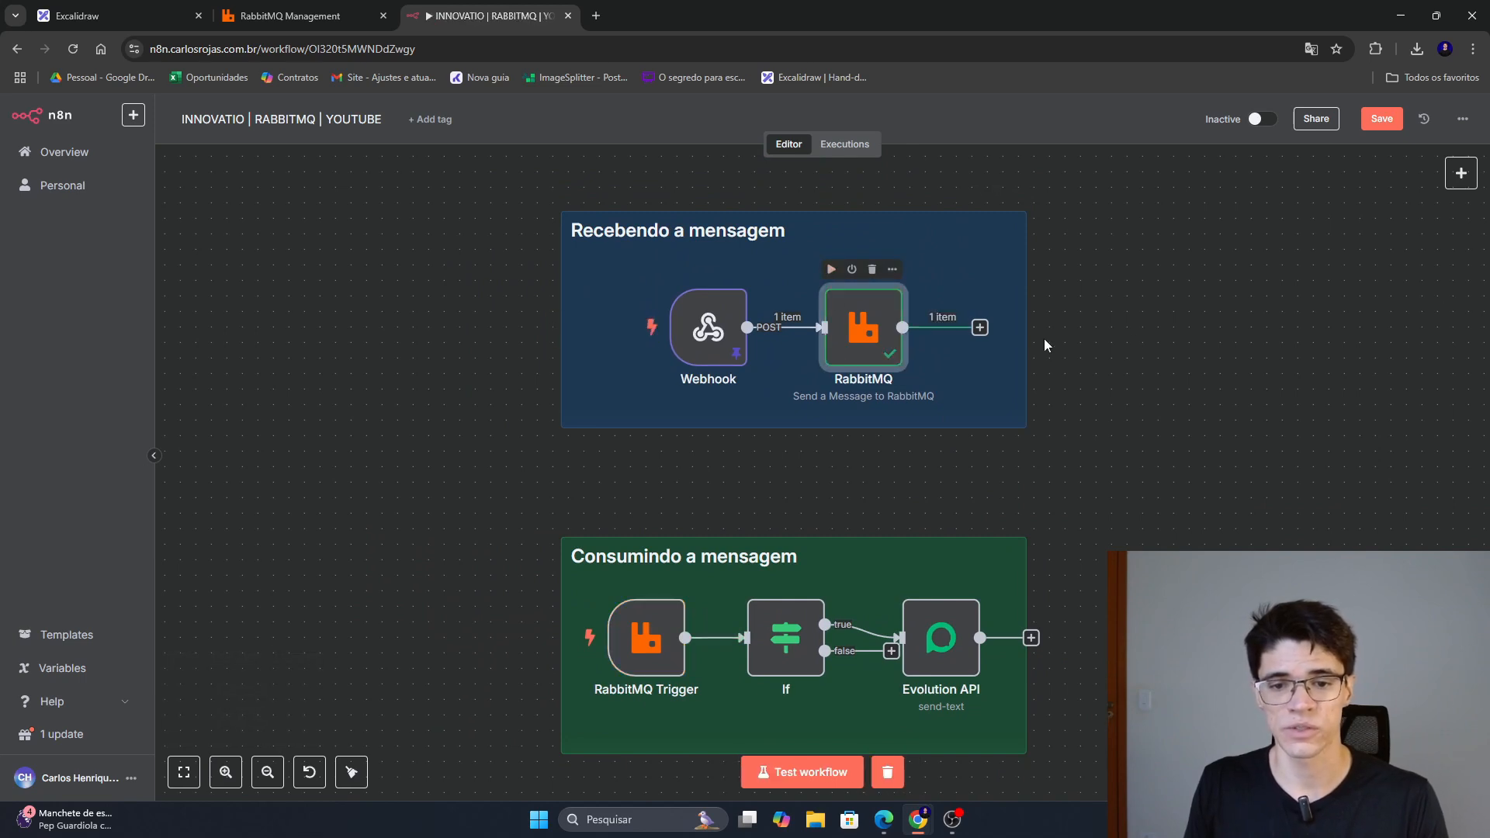
pyautogui.scroll(-3, 1065, 525)
pyautogui.click(889, 774)
# Test the RabbitMQ Trigger with JSON Parse Body enabled, and examine the content fields in its output down to messageType.
pyautogui.moveTo(950, 648); pyautogui.dragTo(917, 579)
pyautogui.scroll(3, 687, 506)
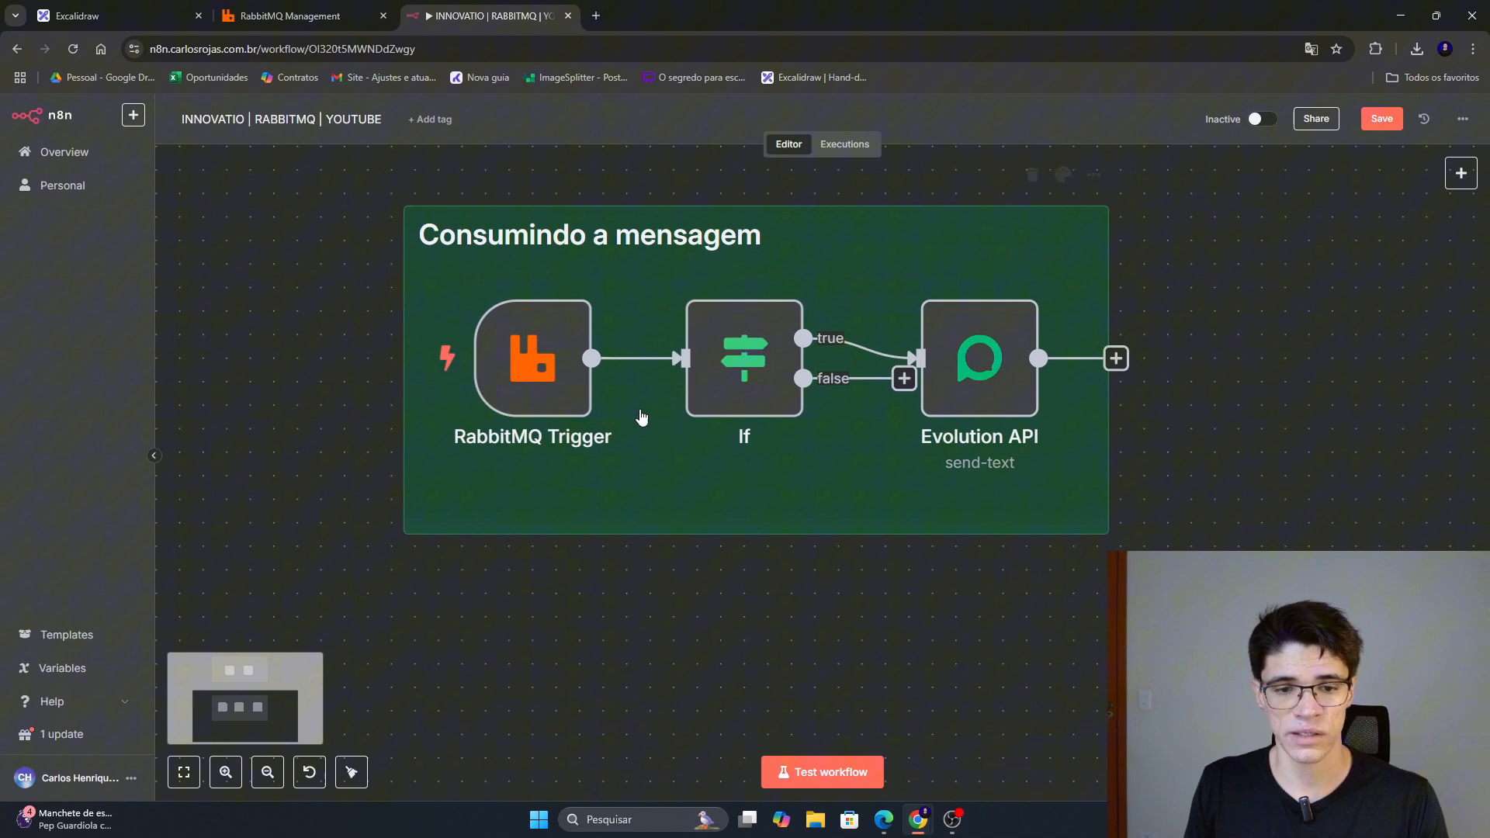
pyautogui.doubleClick(566, 376)
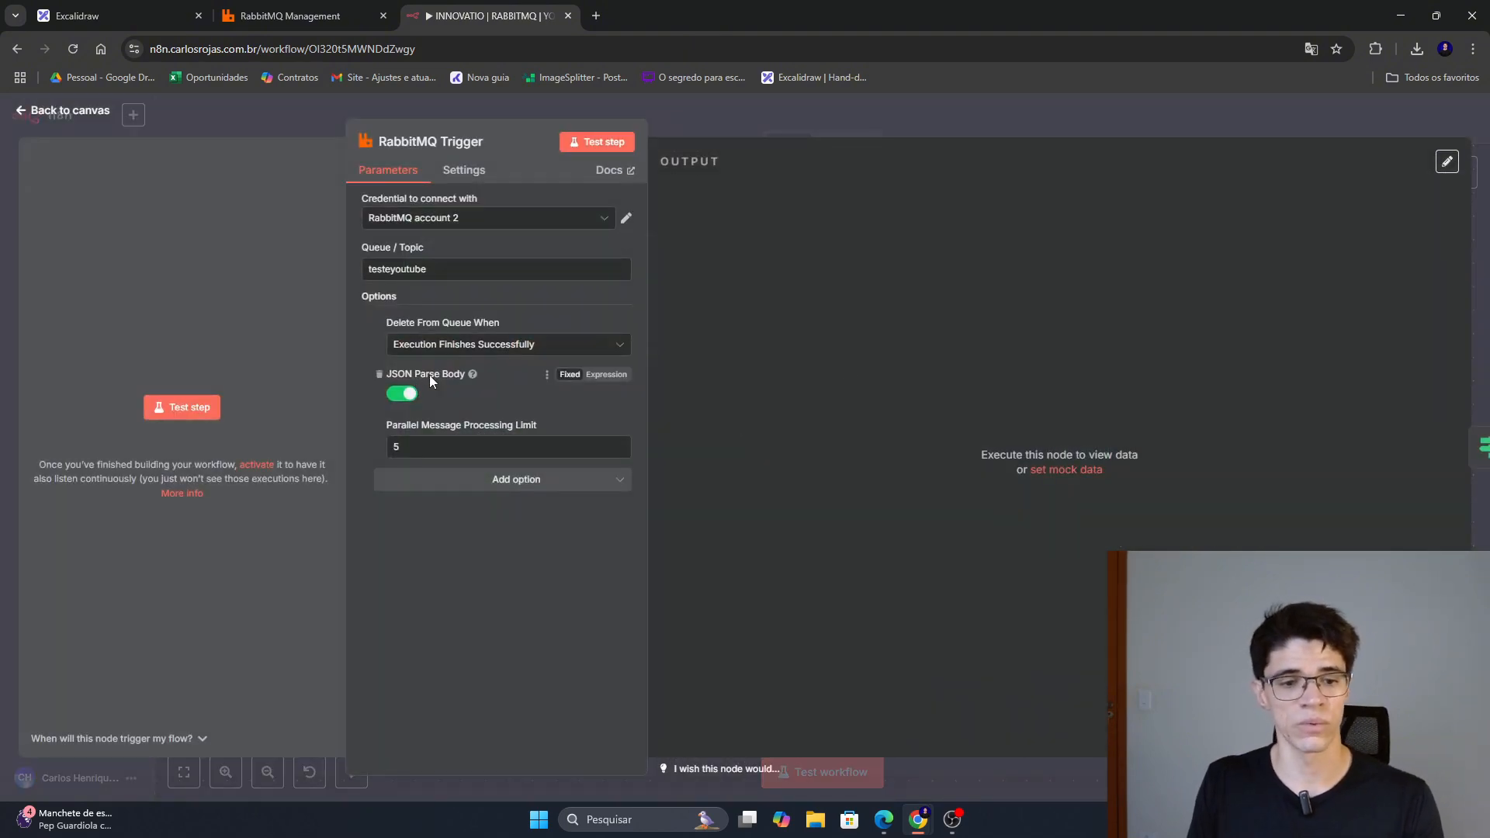
pyautogui.click(592, 142)
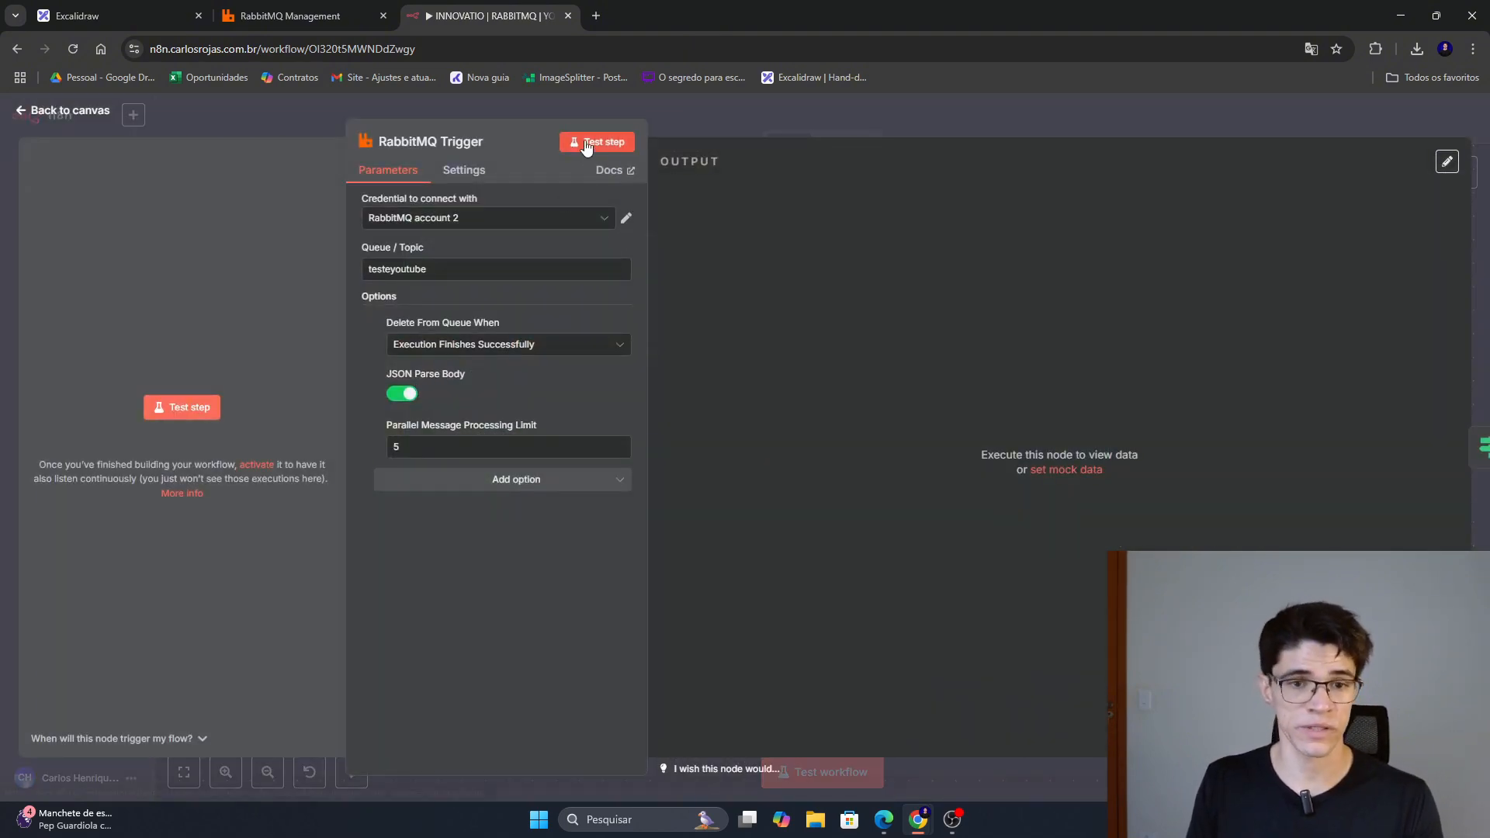
pyautogui.scroll(-5, 878, 532)
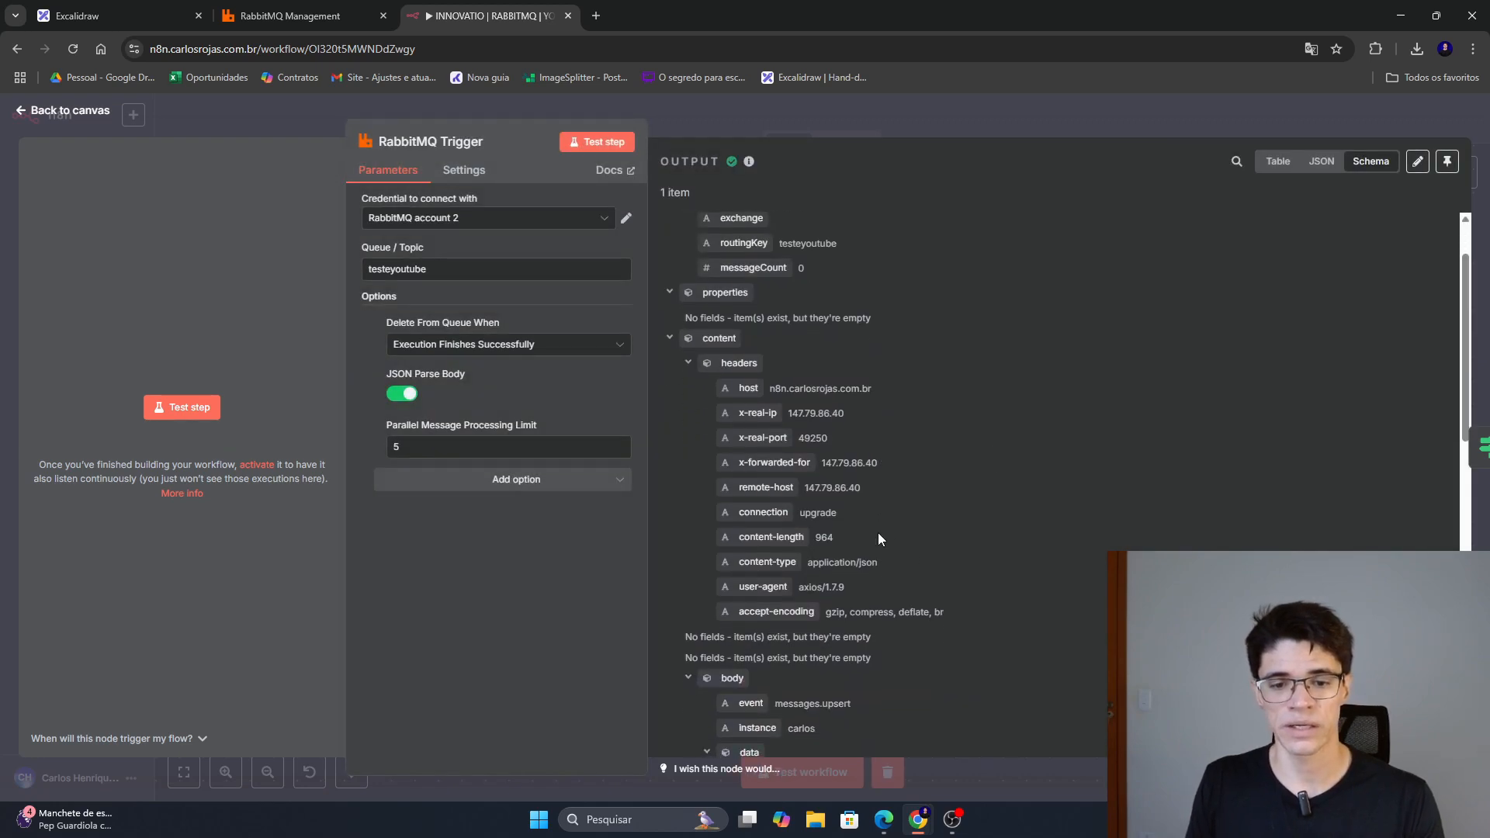
pyautogui.scroll(-8, 870, 526)
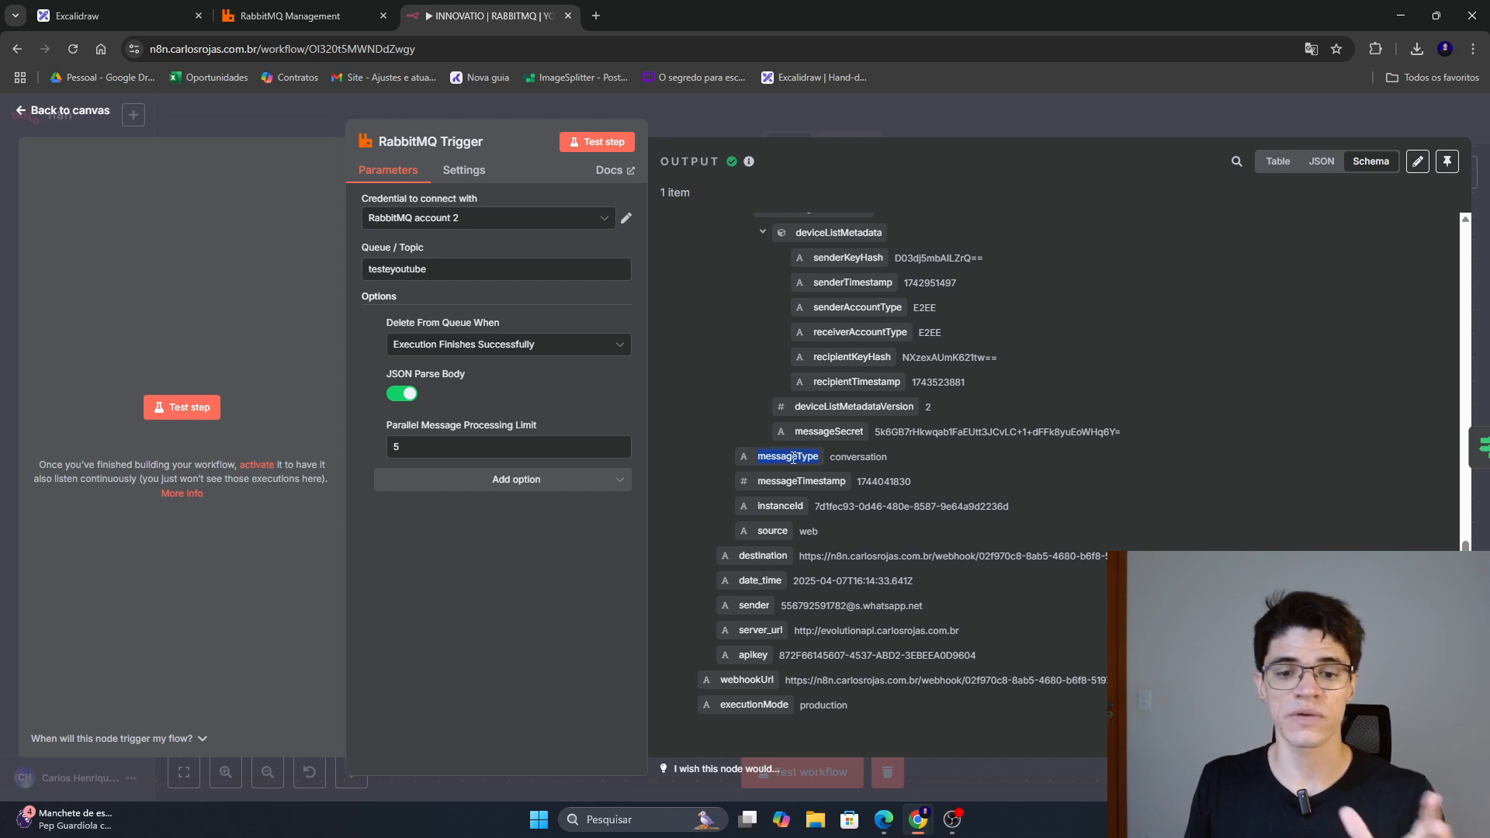
pyautogui.press('Escape')
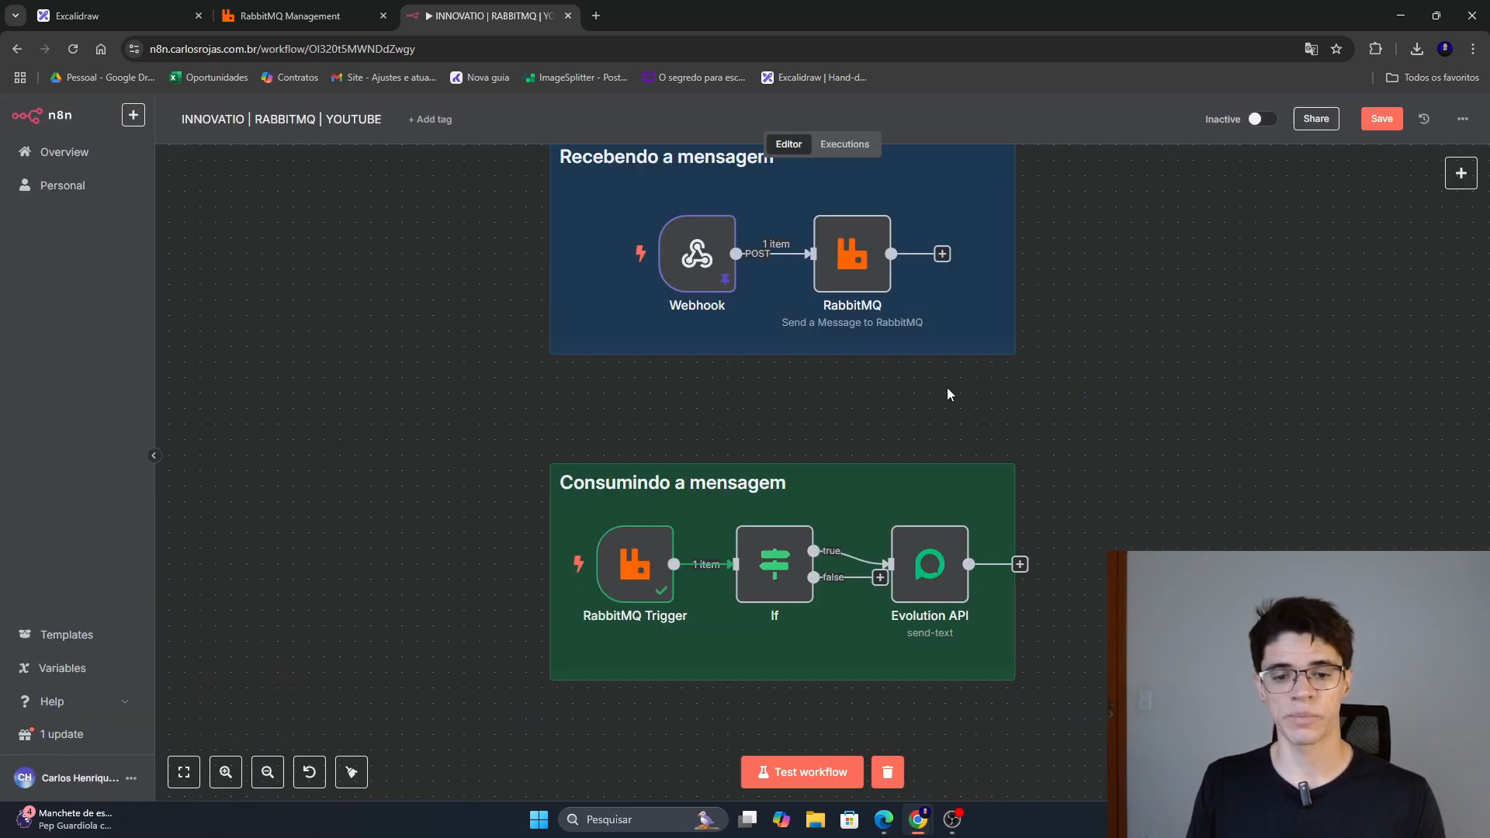
# Review the If node's condition that content.body.data.key.fromMe is false, and run the node from the canvas.
pyautogui.moveTo(897, 391); pyautogui.dragTo(869, 346)
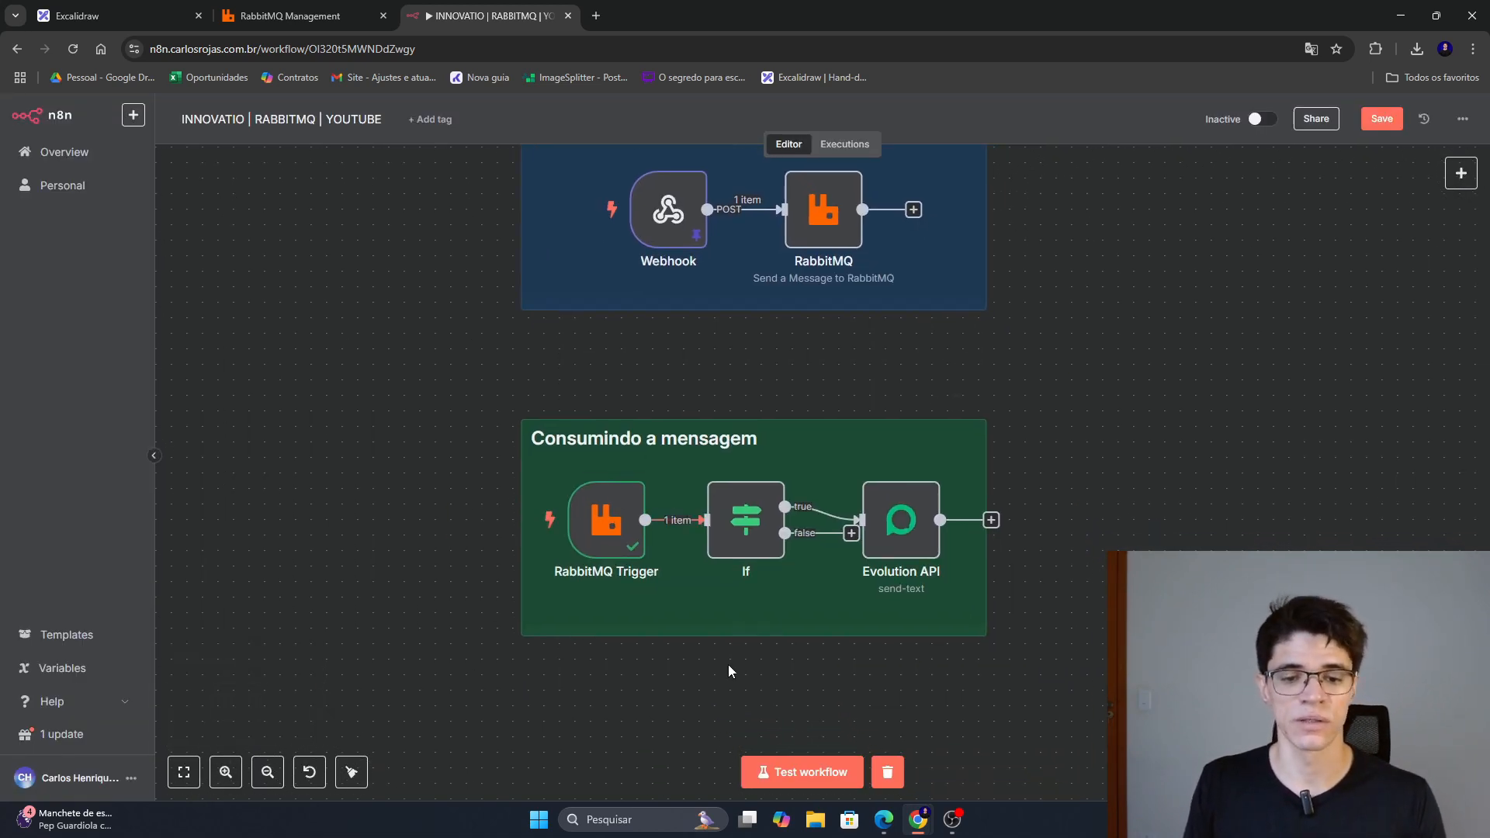
pyautogui.scroll(-4, 739, 613)
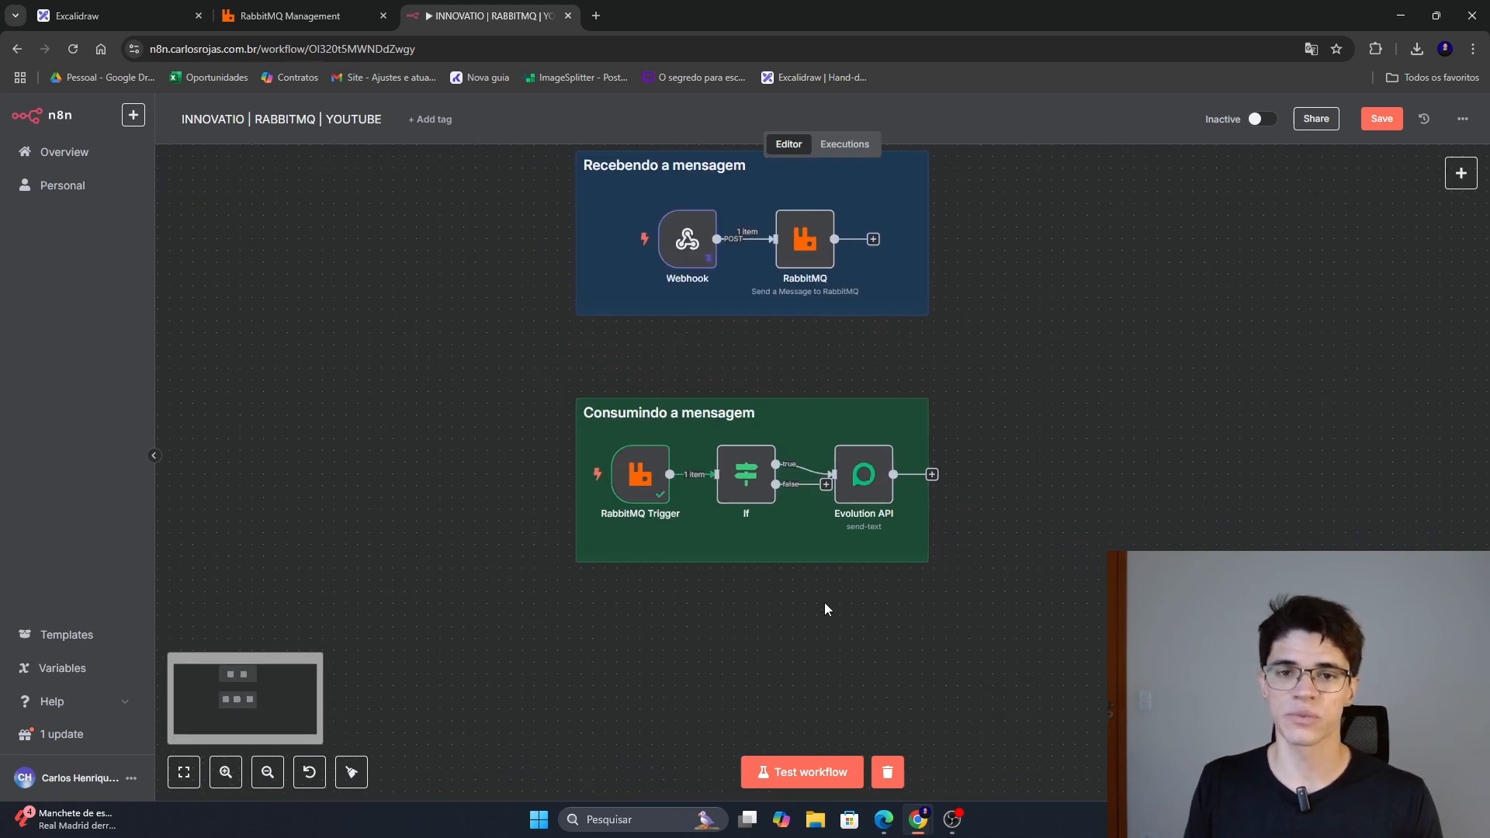
pyautogui.doubleClick(746, 474)
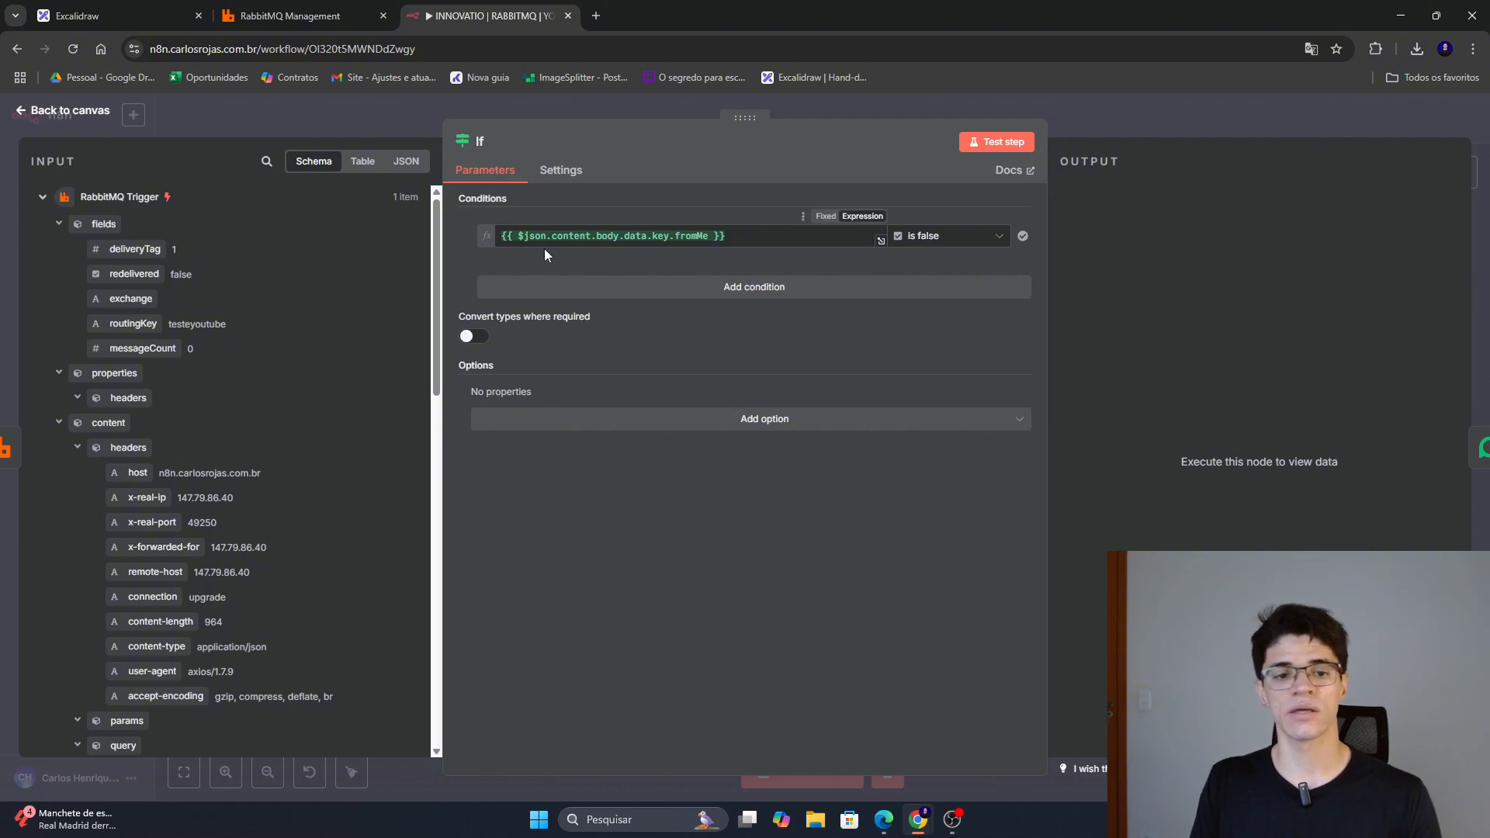
pyautogui.doubleClick(696, 237)
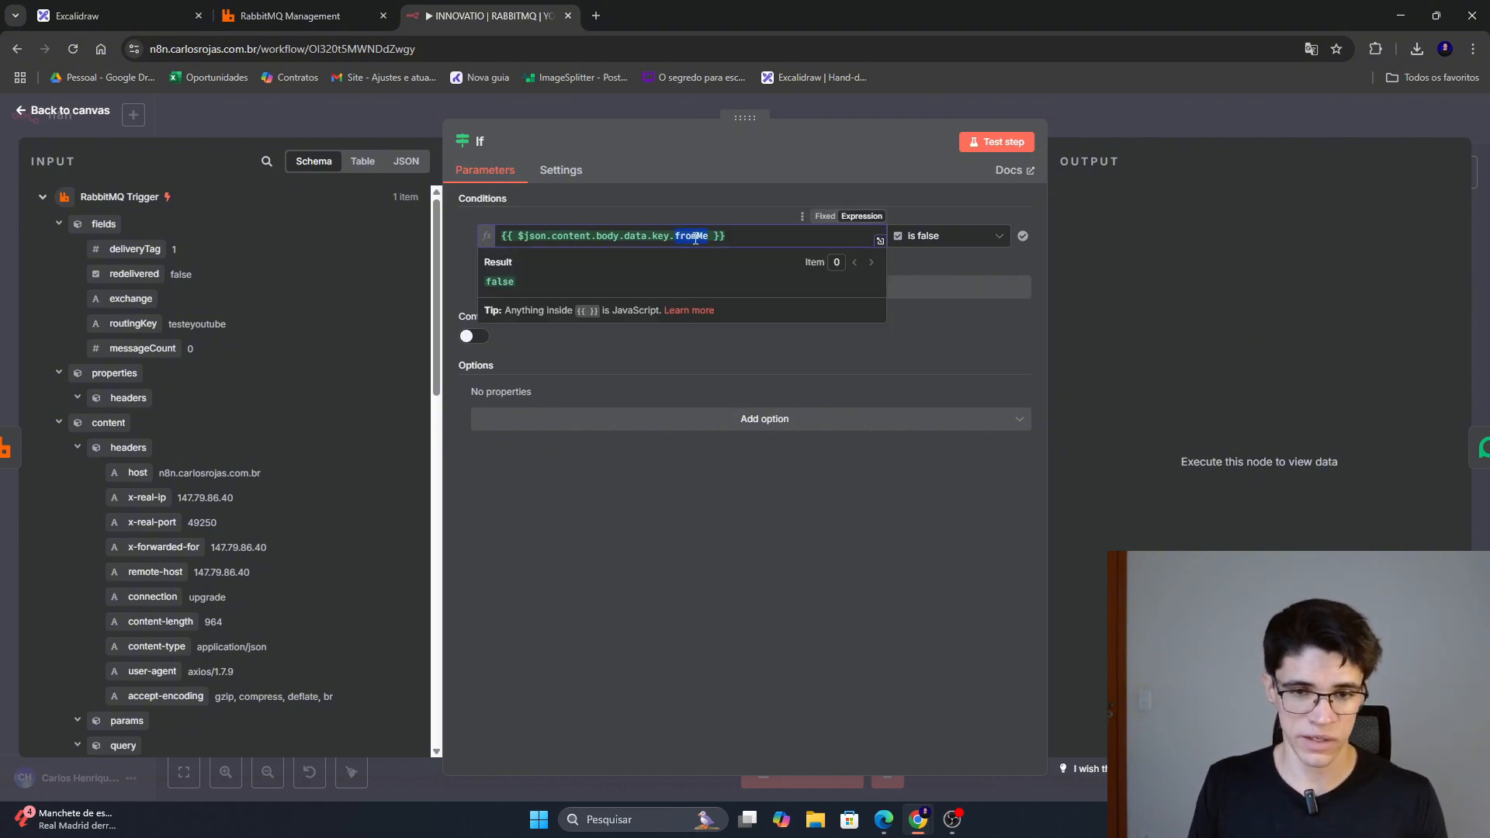
pyautogui.click(1135, 137)
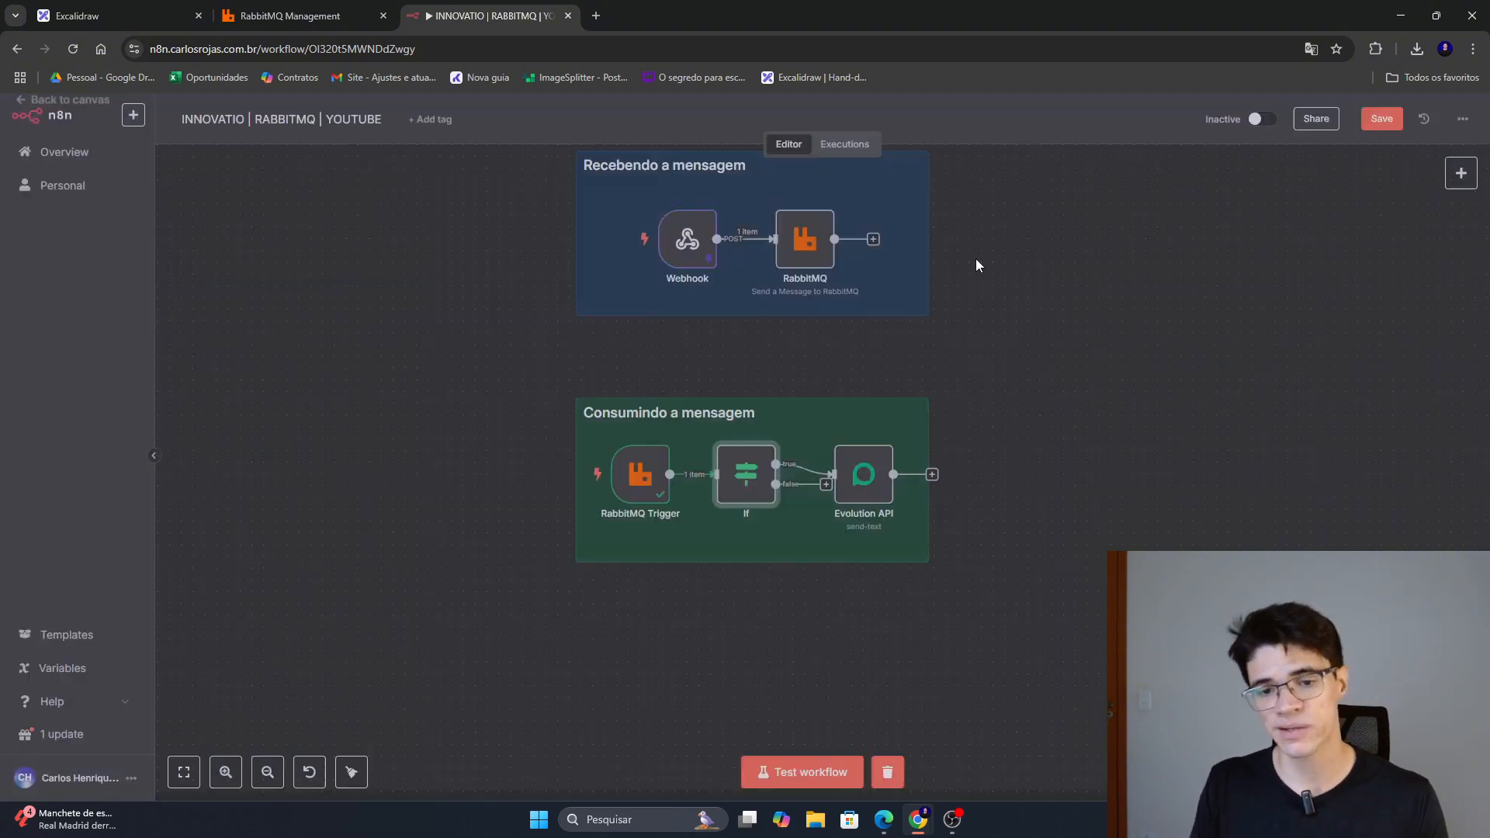
pyautogui.click(723, 431)
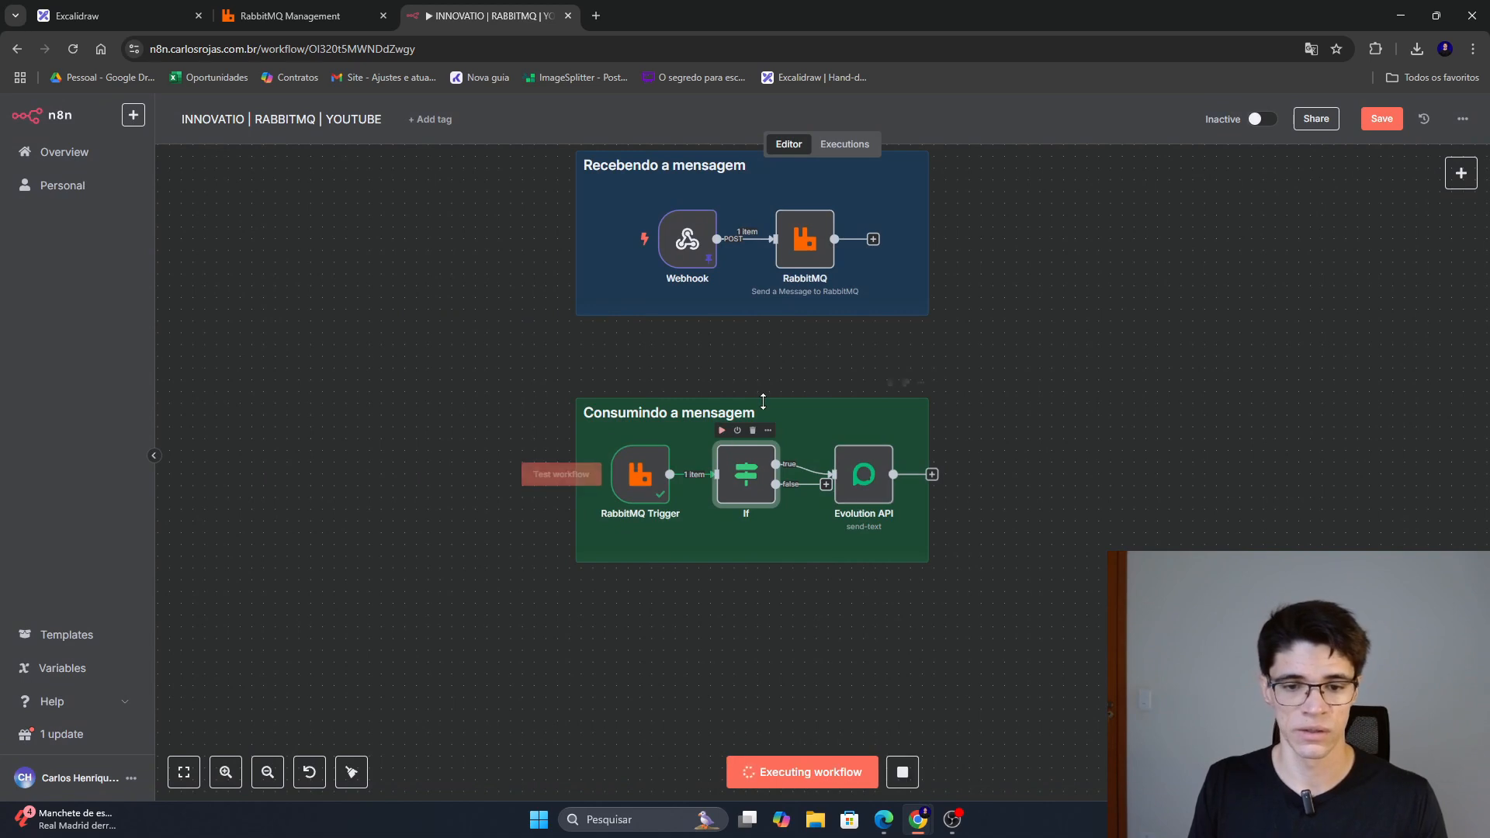
# Replace the Evolution API node's Numero Do Destinatario expression with the remoteJid field from the RabbitMQ Trigger's content.body.data.key.
pyautogui.doubleClick(863, 475)
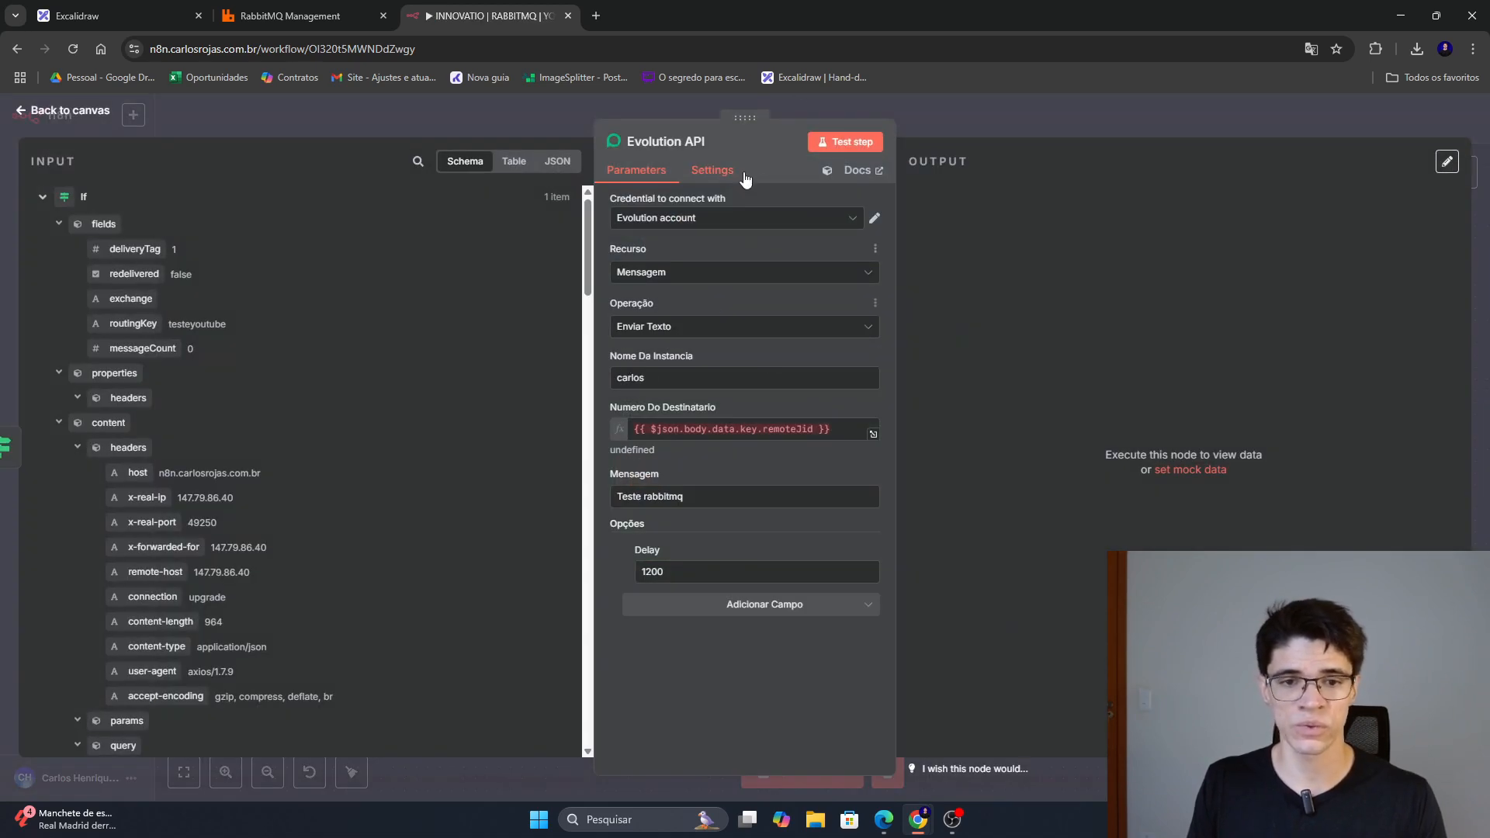
pyautogui.click(763, 429)
pyautogui.hotkey('ctrl', 'a')
pyautogui.press('BackSpace')
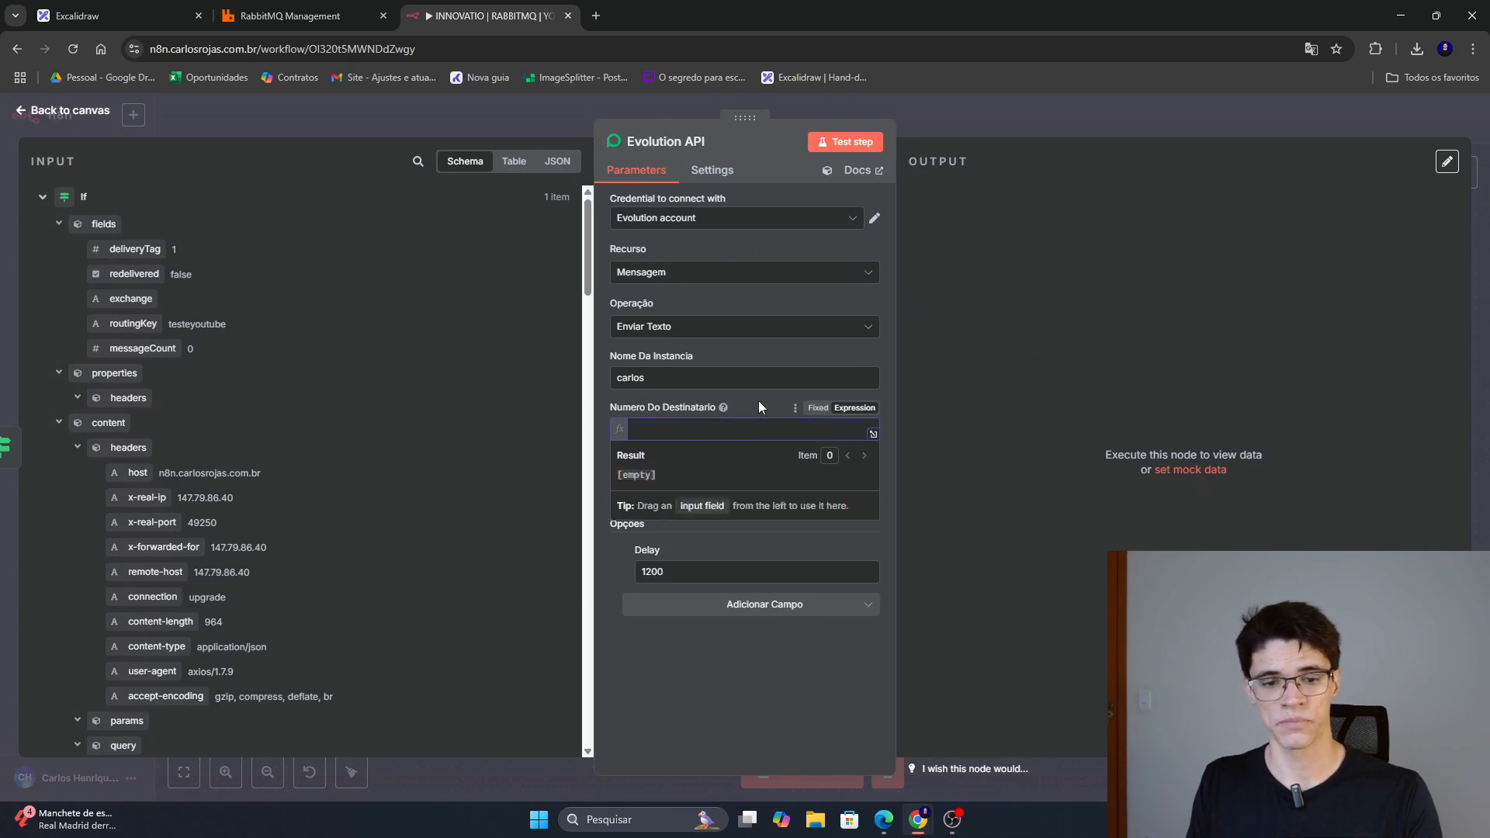
pyautogui.click(758, 400)
pyautogui.scroll(-4, 239, 488)
pyautogui.scroll(-8, 229, 494)
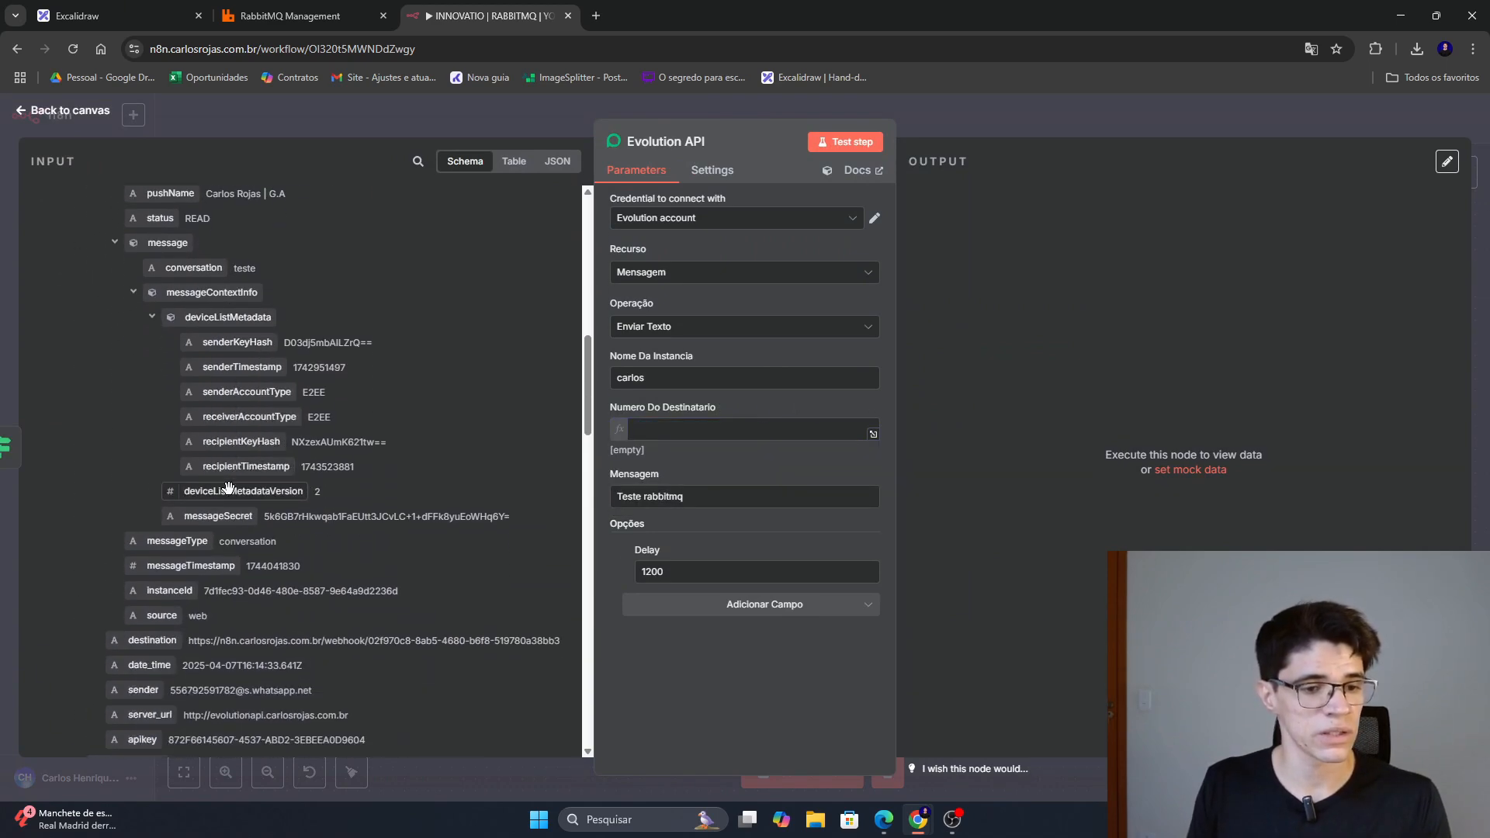
pyautogui.scroll(-4, 226, 488)
pyautogui.scroll(10, 227, 488)
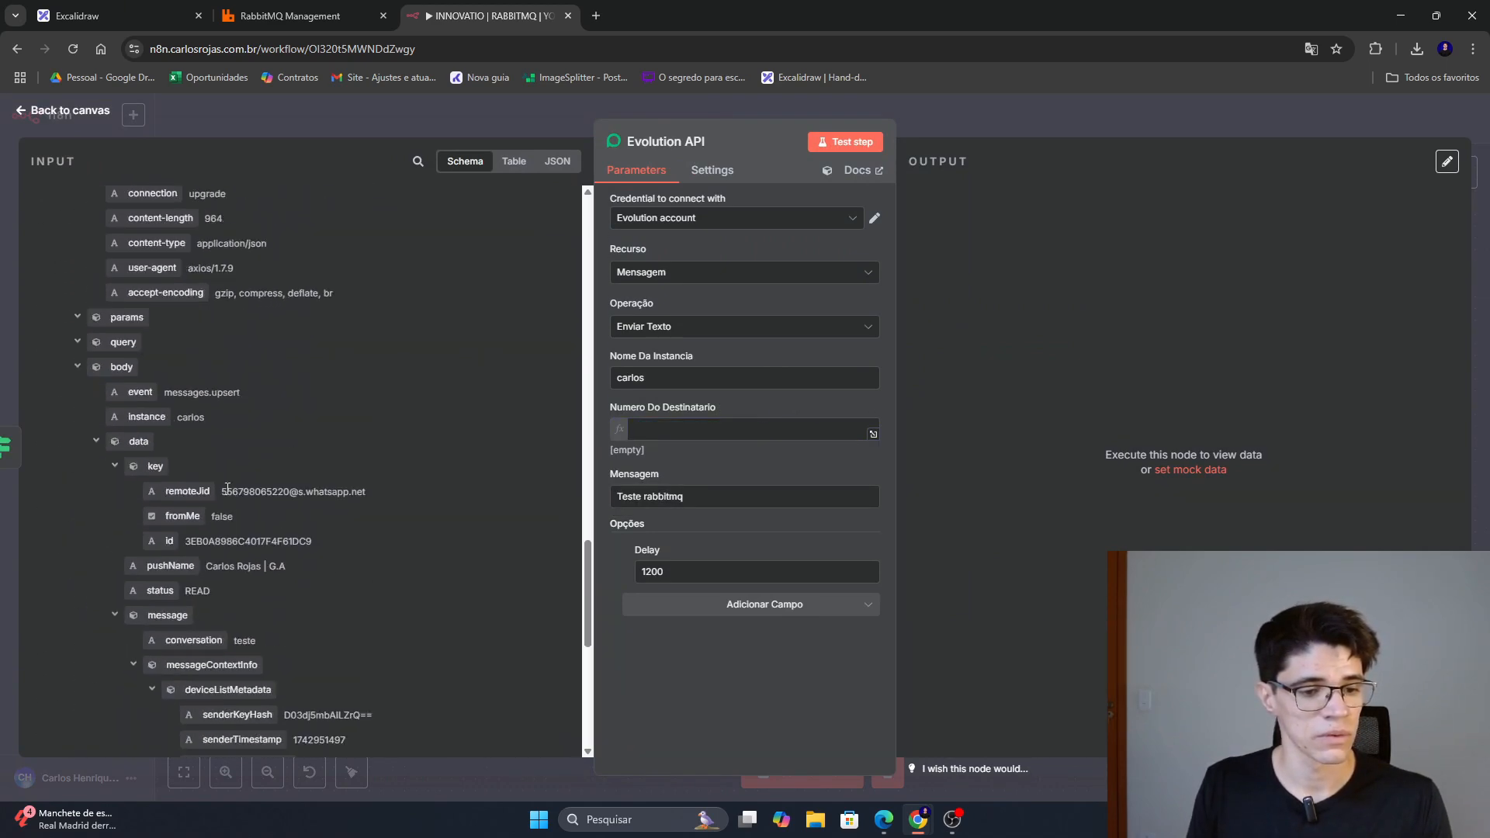
pyautogui.scroll(-5, 227, 487)
pyautogui.scroll(5, 225, 487)
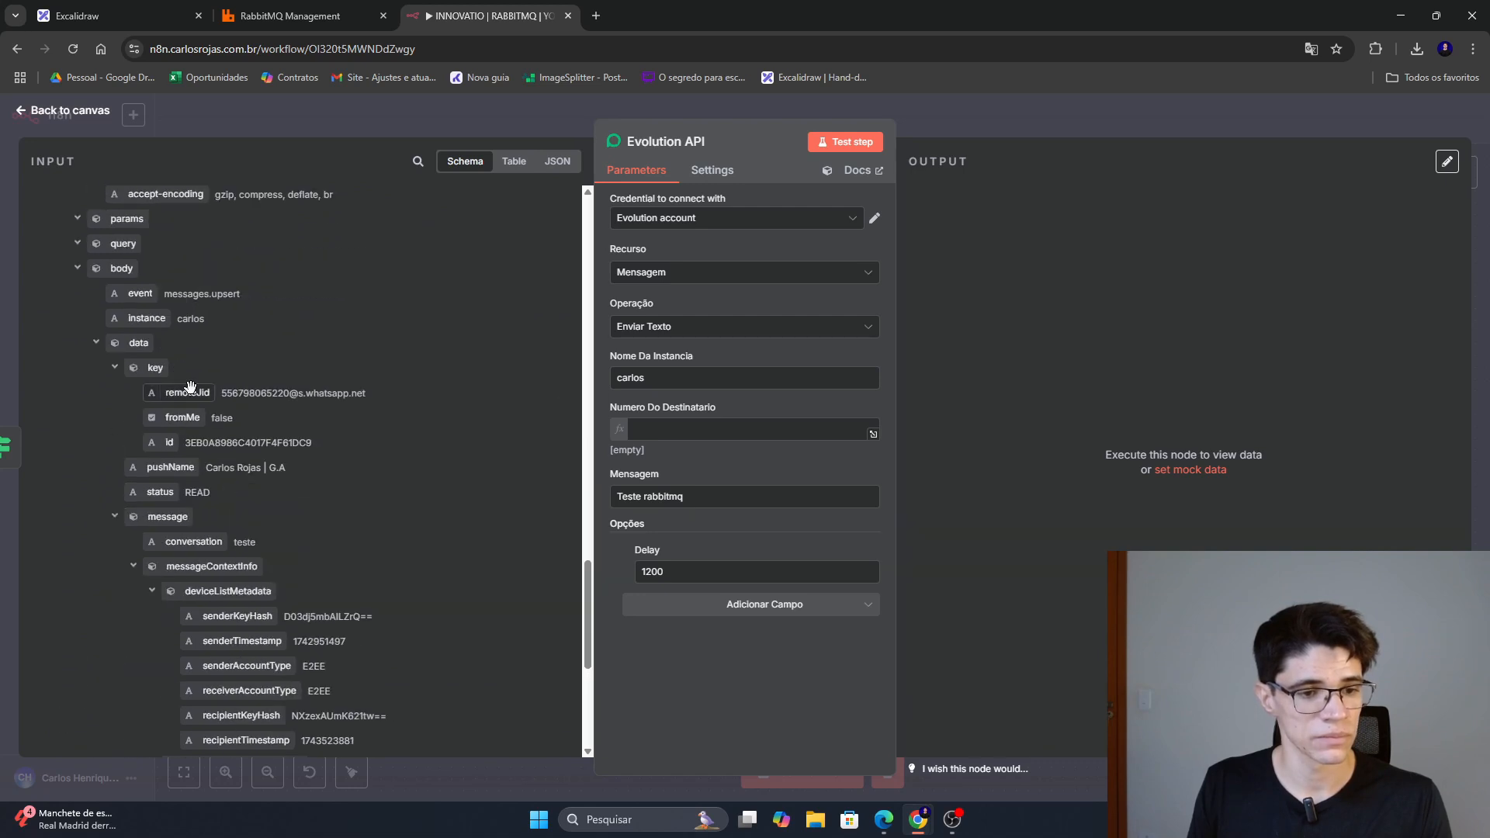
pyautogui.moveTo(187, 393); pyautogui.dragTo(658, 439)
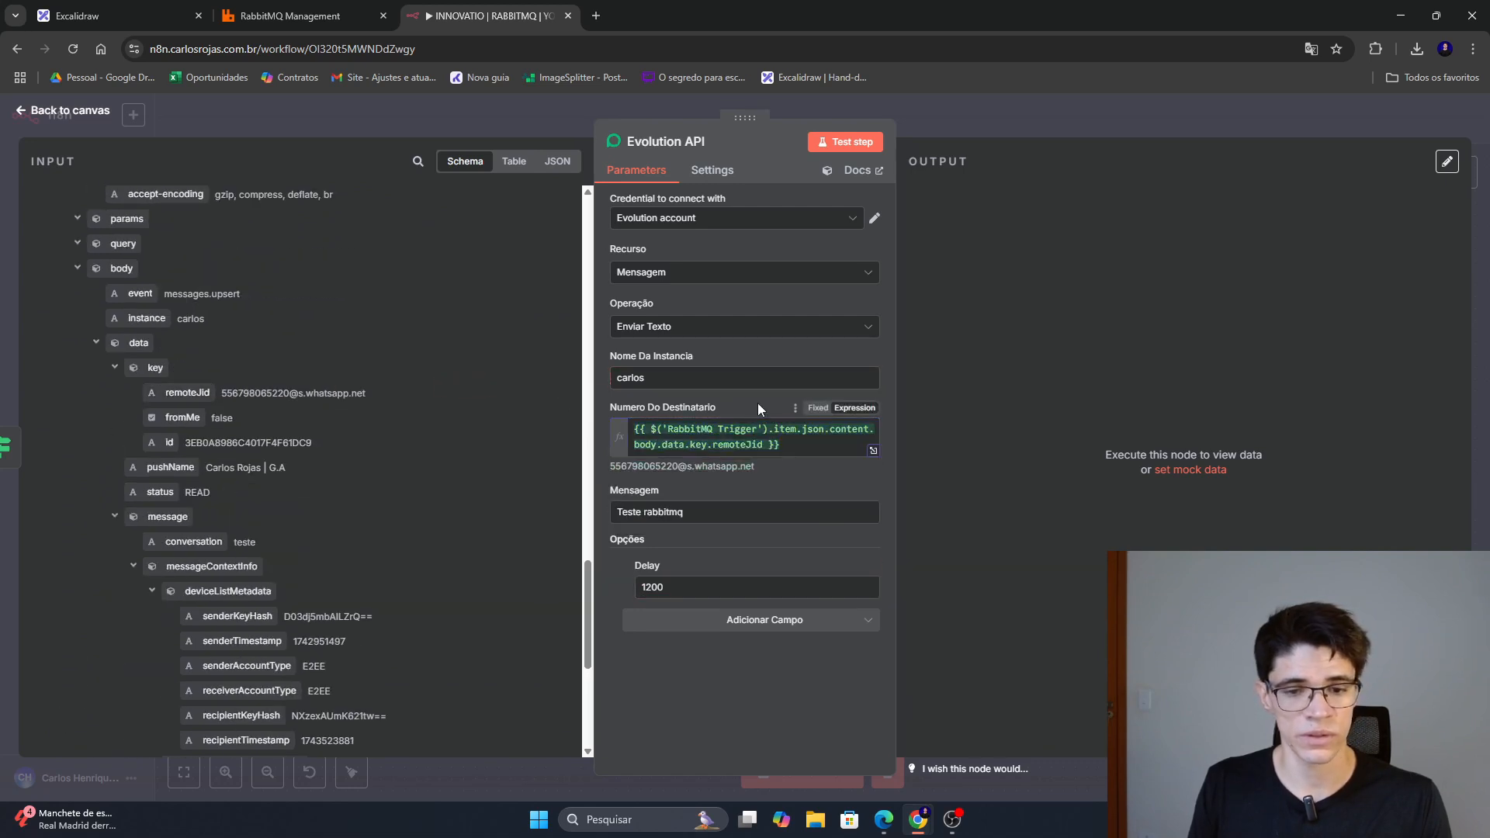
# Test the Evolution API node's text message, return to the canvas, and save the workflow.
pyautogui.click(849, 143)
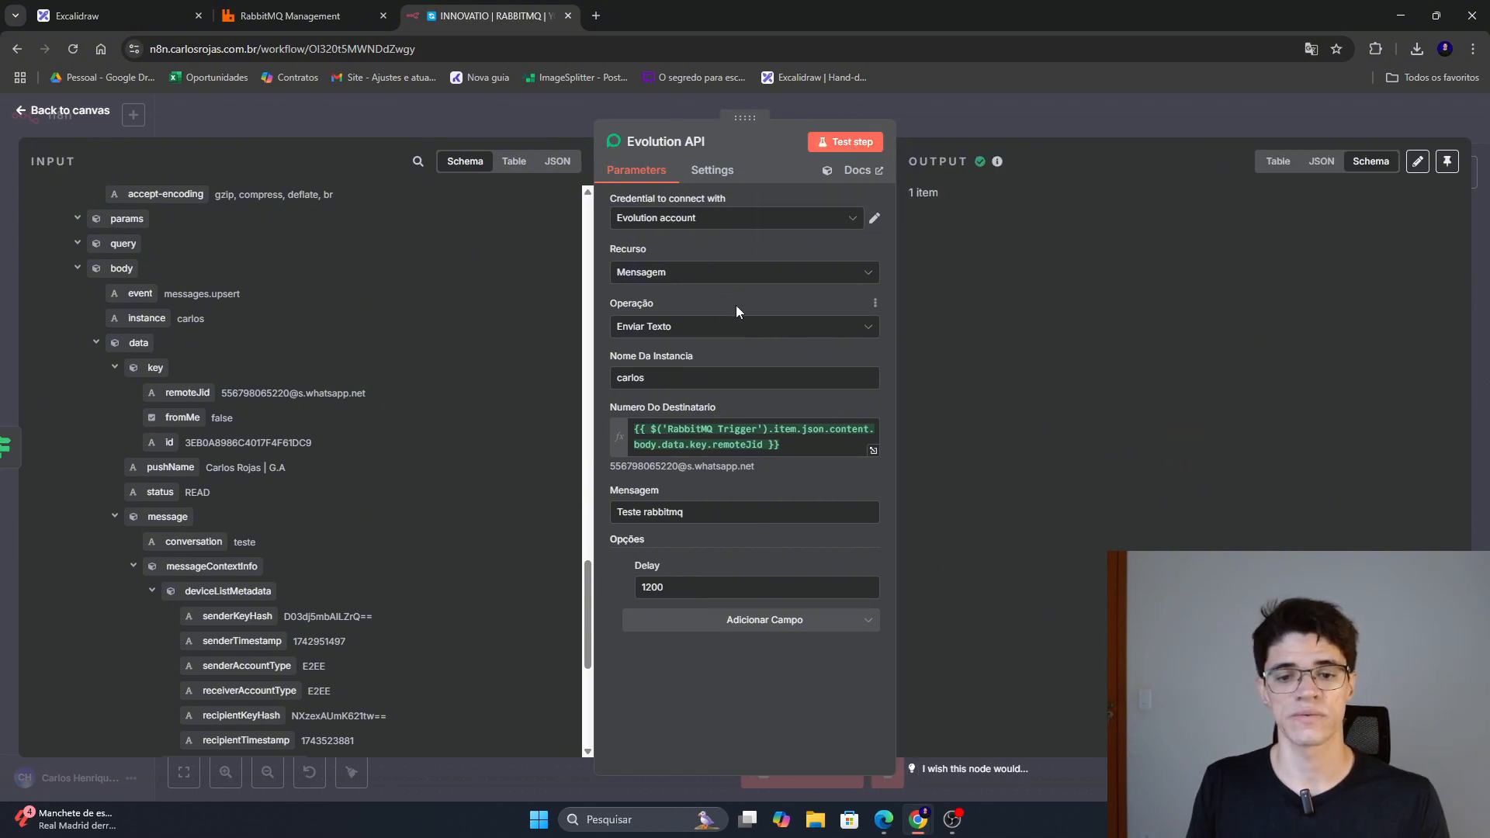
pyautogui.click(1019, 116)
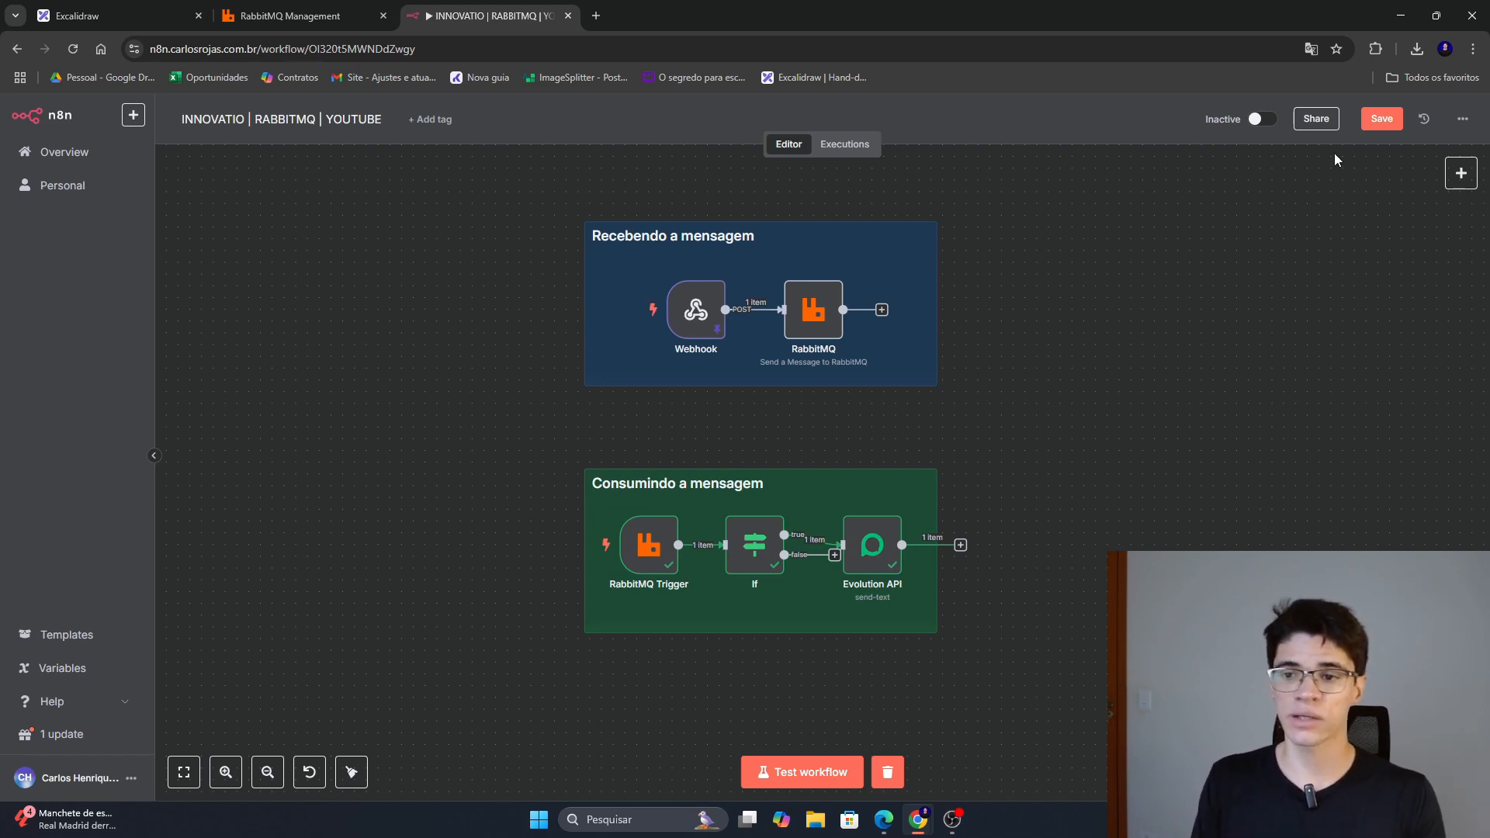
pyautogui.click(1372, 126)
pyautogui.moveTo(1026, 502); pyautogui.dragTo(1093, 436)
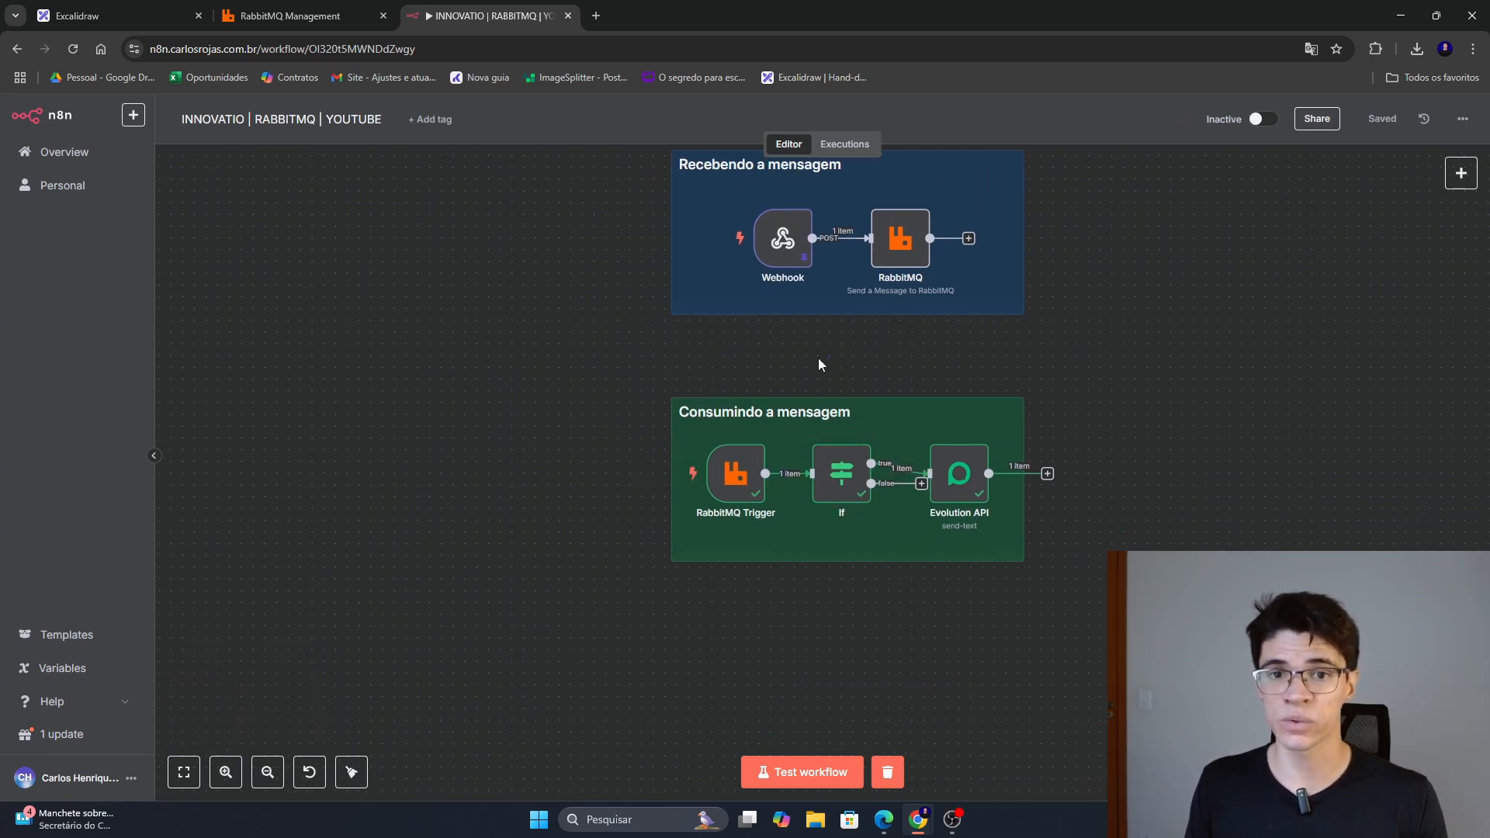
# Try adding a 1 inside the If node's fromMe expression, and return to the canvas.
pyautogui.keyDown('ctrl'); pyautogui.scroll(3, 776, 342); pyautogui.keyUp('ctrl')
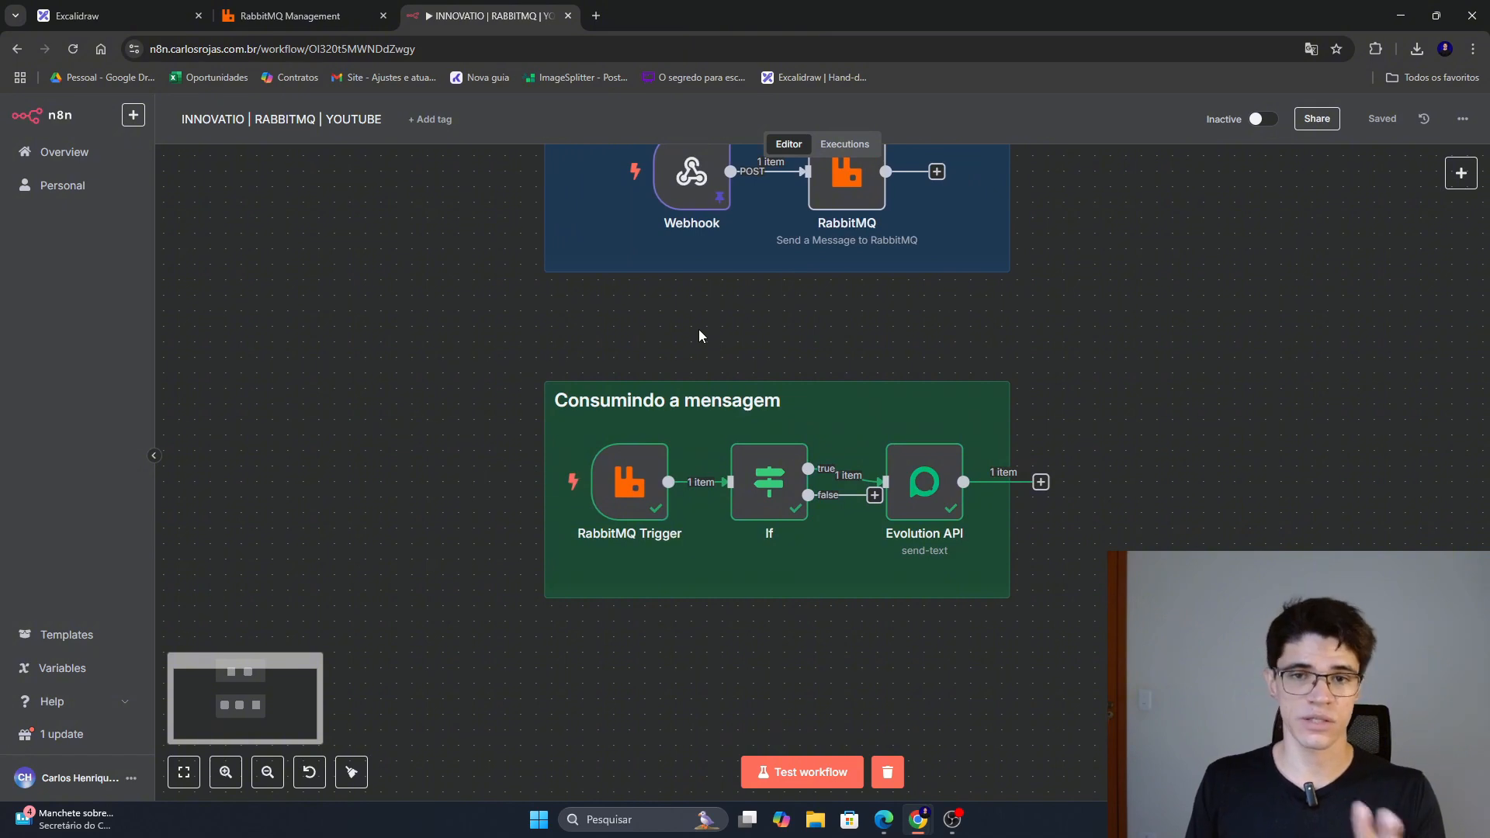
pyautogui.doubleClick(768, 482)
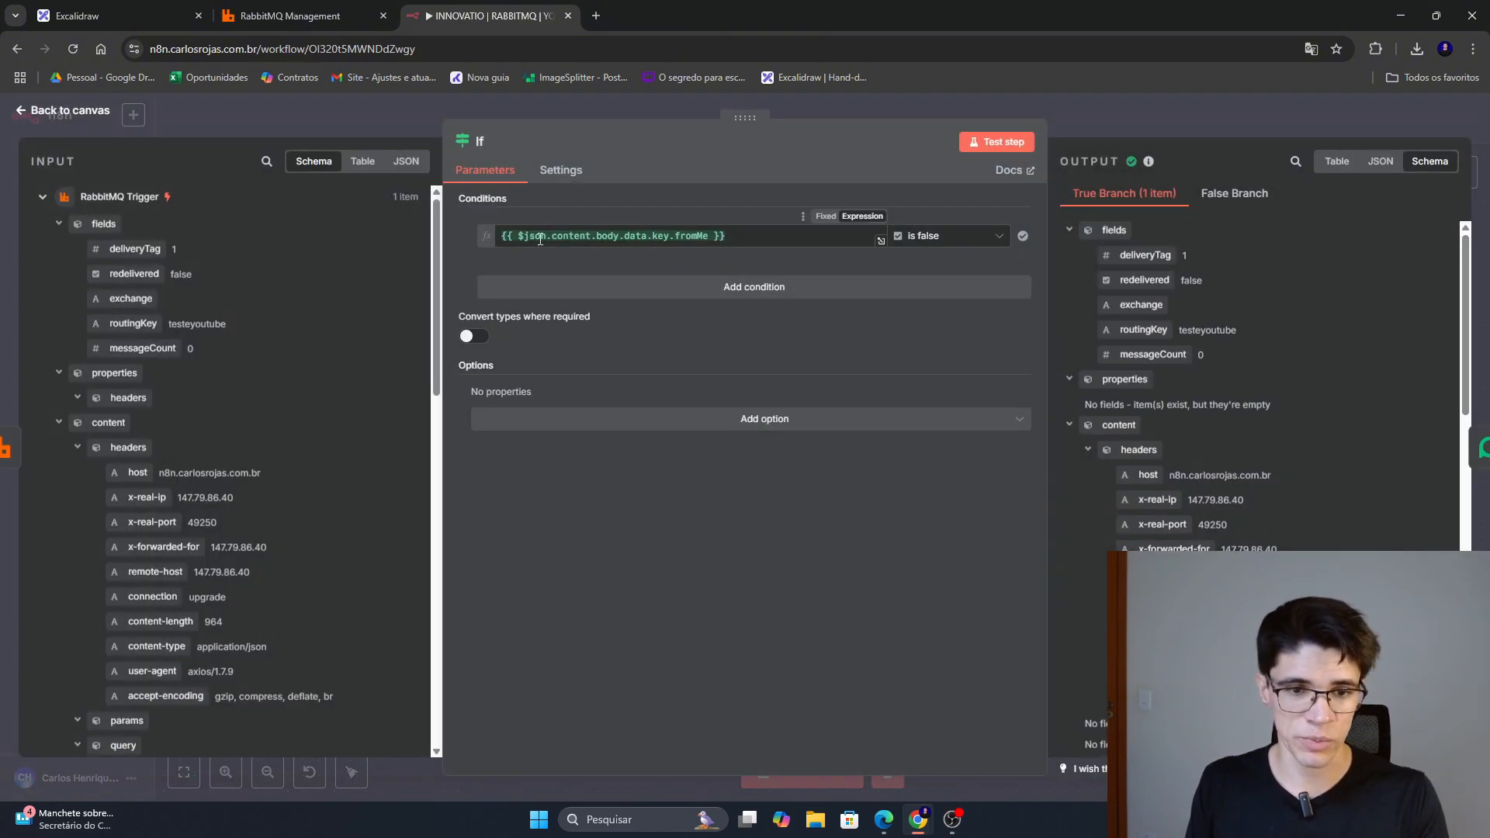
pyautogui.click(547, 236)
pyautogui.write('1')
pyautogui.click(628, 200)
pyautogui.click(1078, 139)
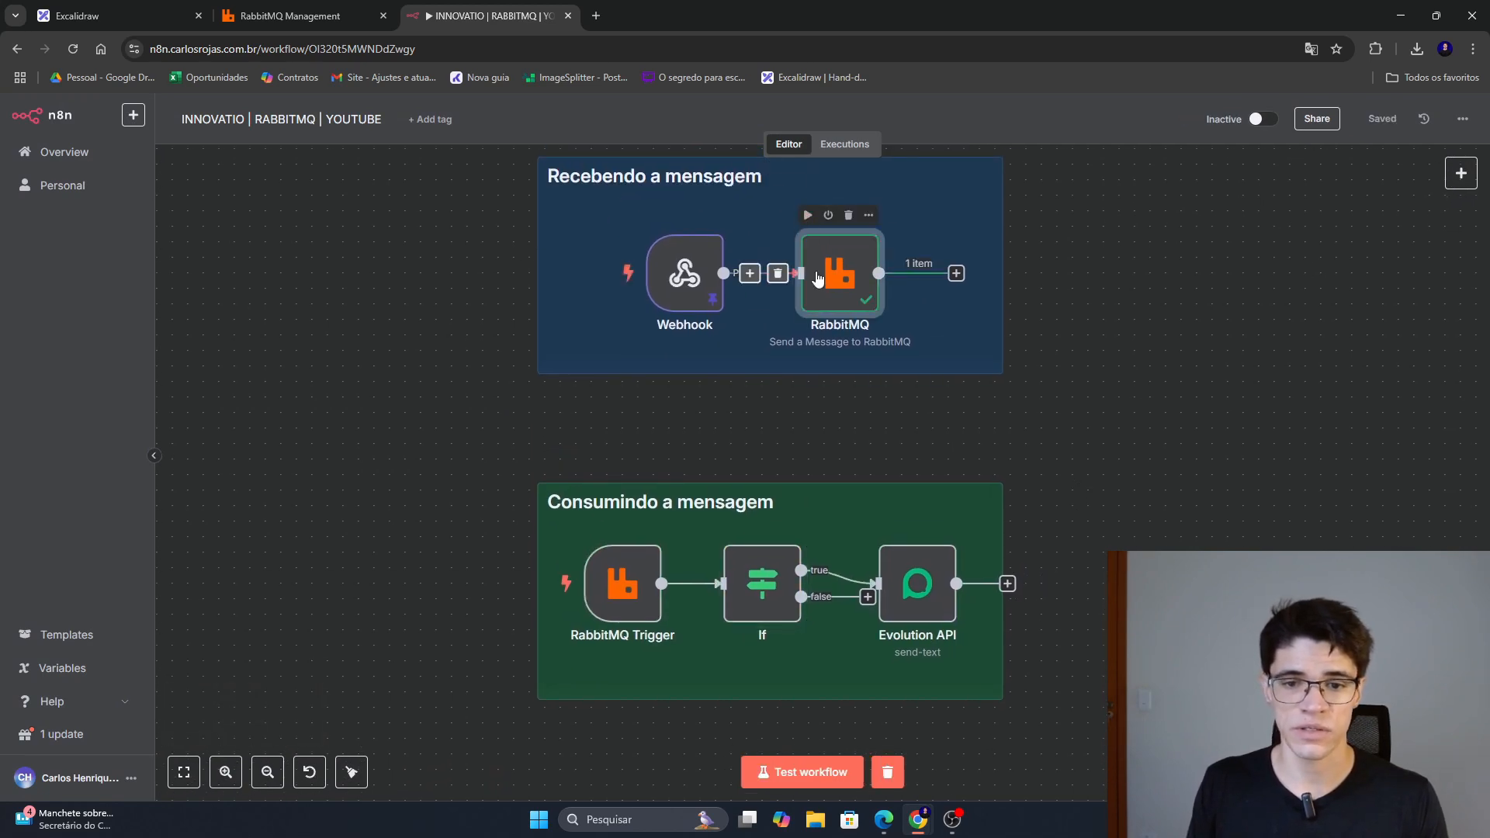
# Run the If node, set the Evolution API node's instance name to carlos1, and test it from the canvas.
pyautogui.scroll(-1, 1142, 370)
pyautogui.click(722, 461)
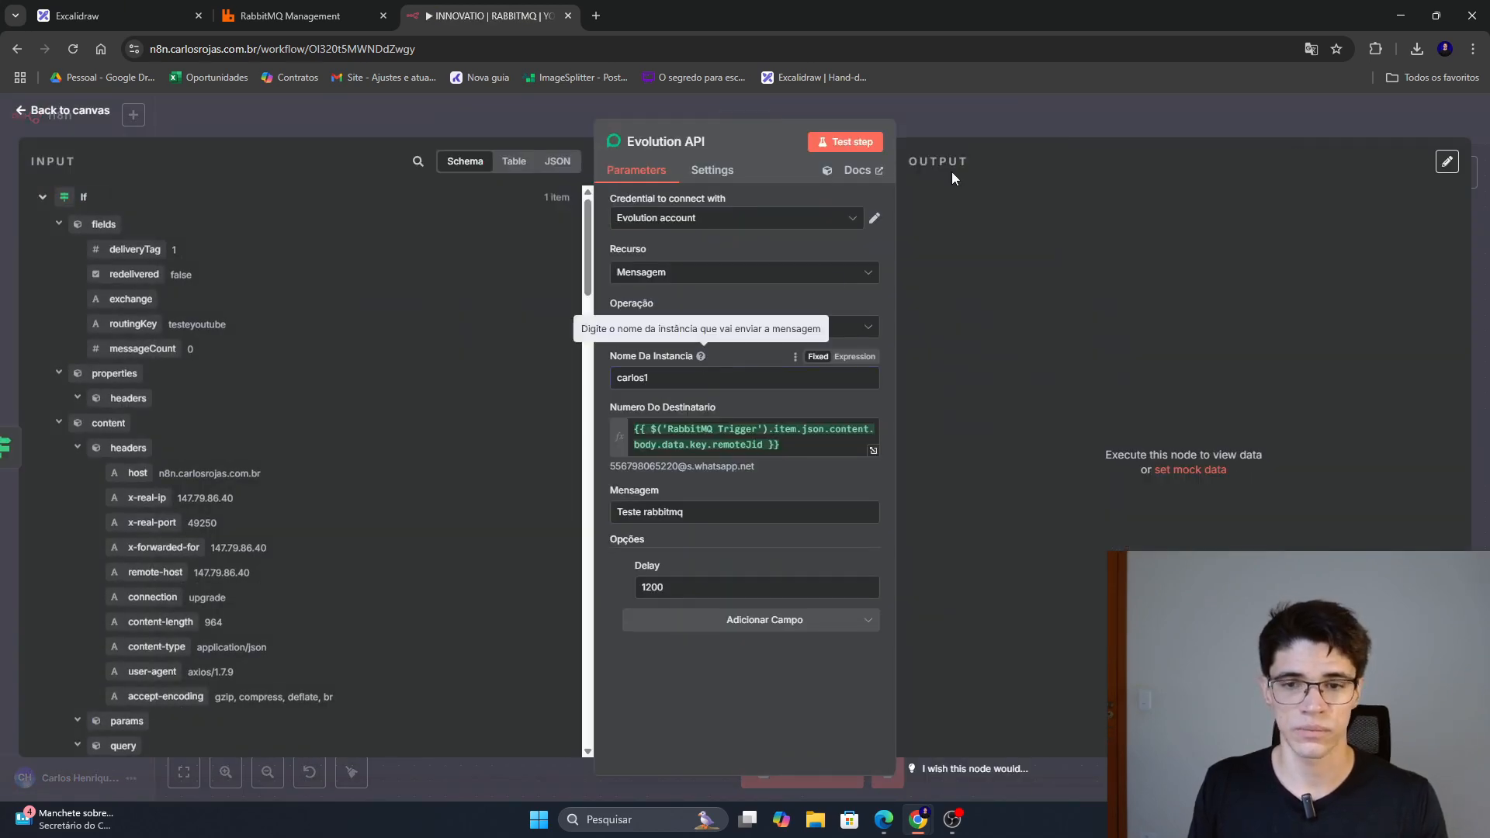
pyautogui.click(967, 120)
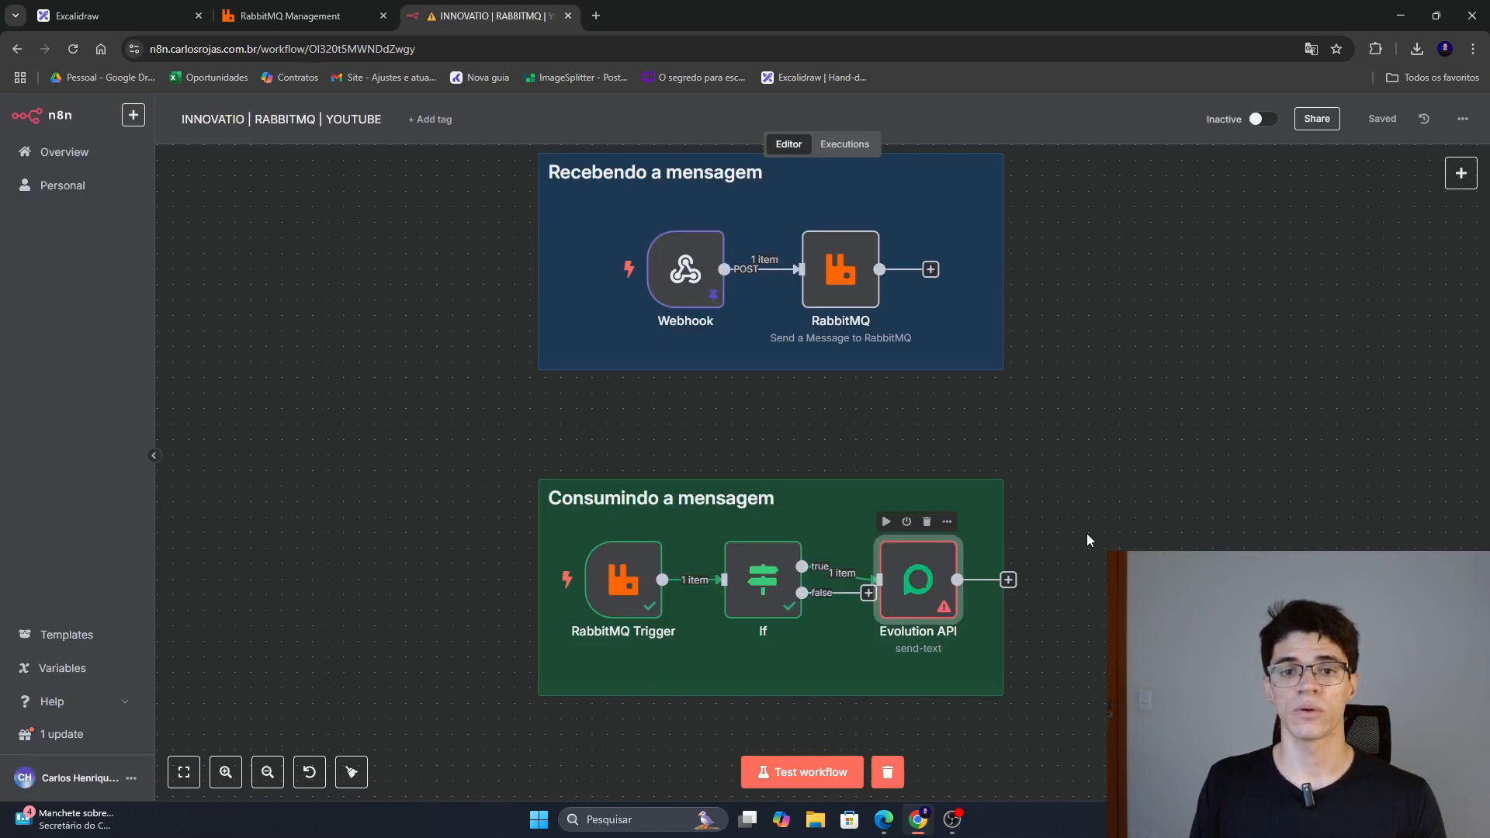
pyautogui.scroll(-3, 1048, 383)
pyautogui.moveTo(1082, 445); pyautogui.dragTo(1001, 443)
pyautogui.moveTo(972, 494); pyautogui.dragTo(947, 491)
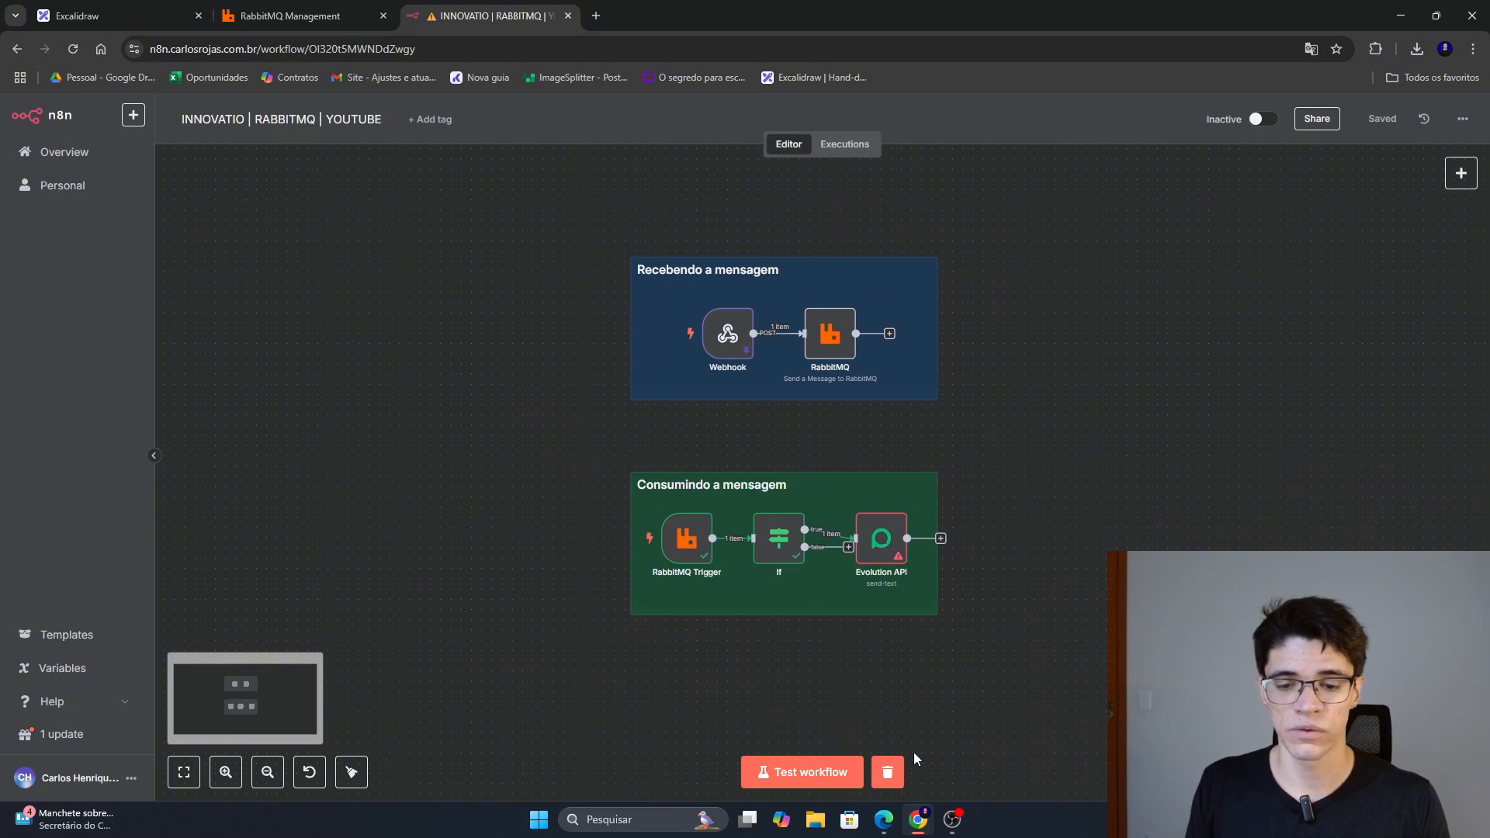
# Clear the execution data, activate the workflow, and send a test message with the RabbitMQ node.
pyautogui.click(888, 772)
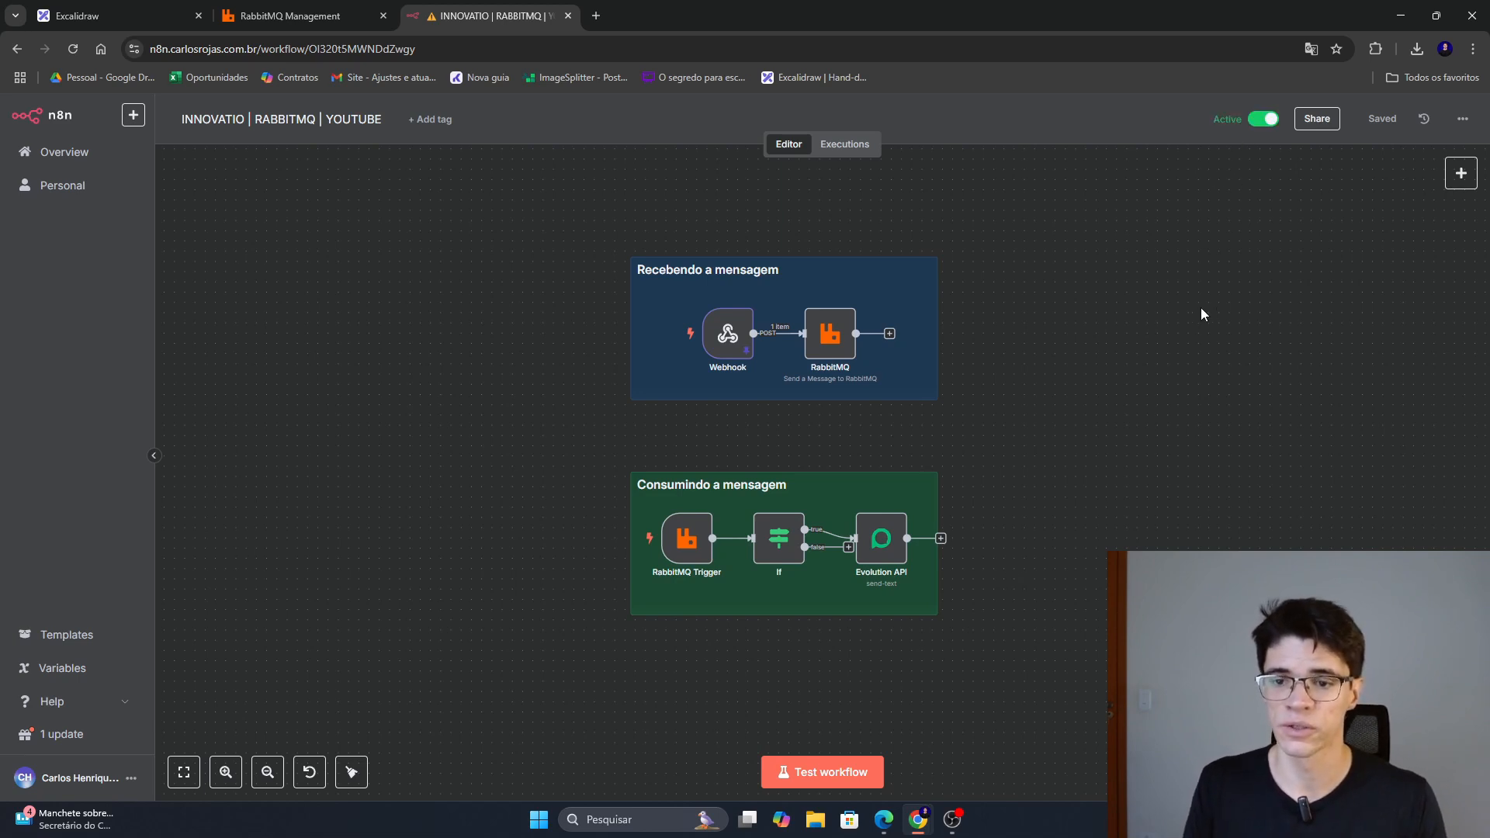
pyautogui.scroll(-3, 1138, 430)
pyautogui.click(840, 331)
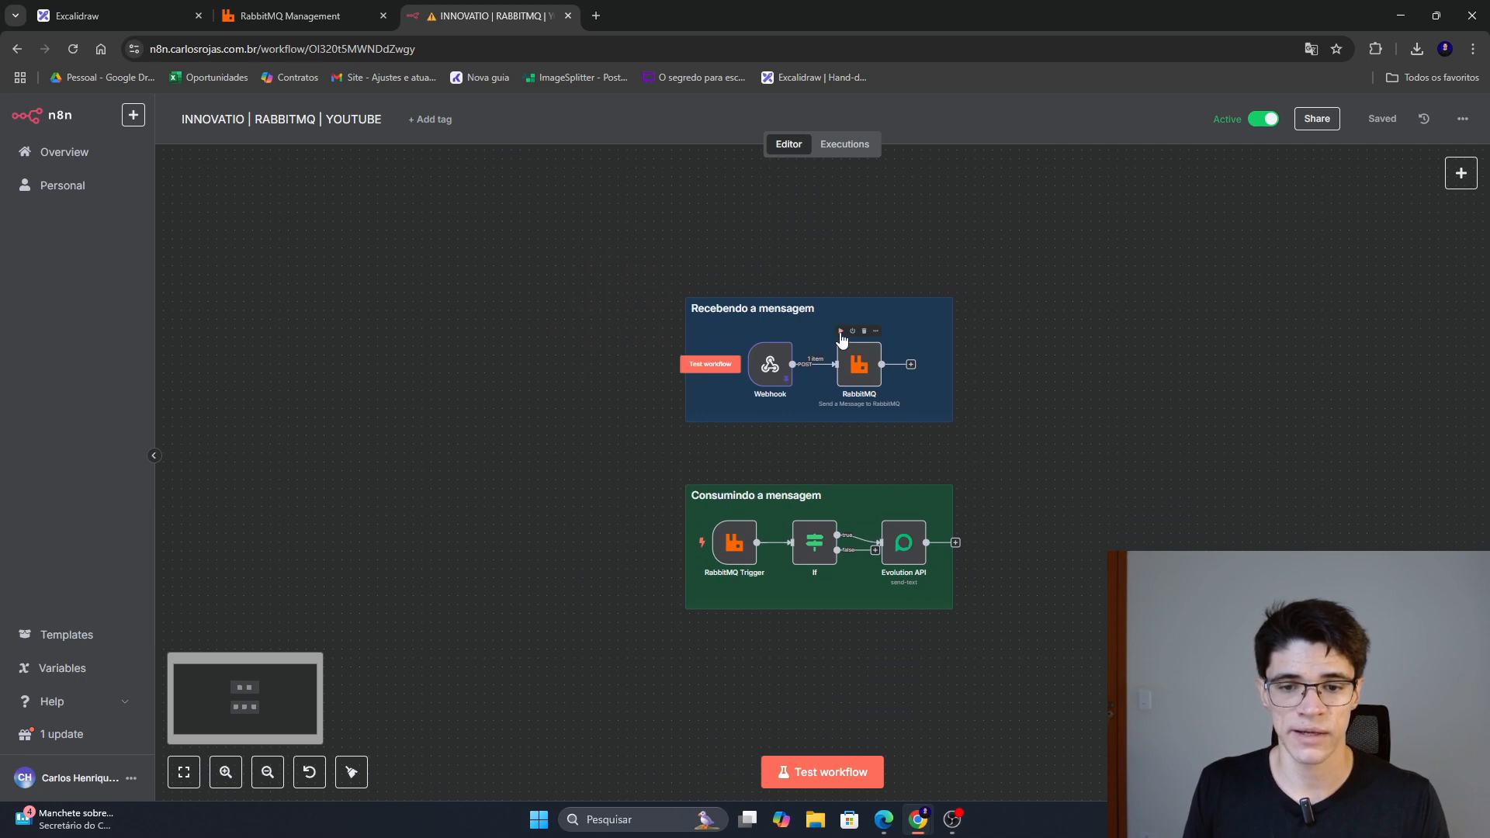
# Deactivate the workflow from its execution history, and inspect the 110 ms execution from 14 Apr, 17:31:12.
pyautogui.click(845, 144)
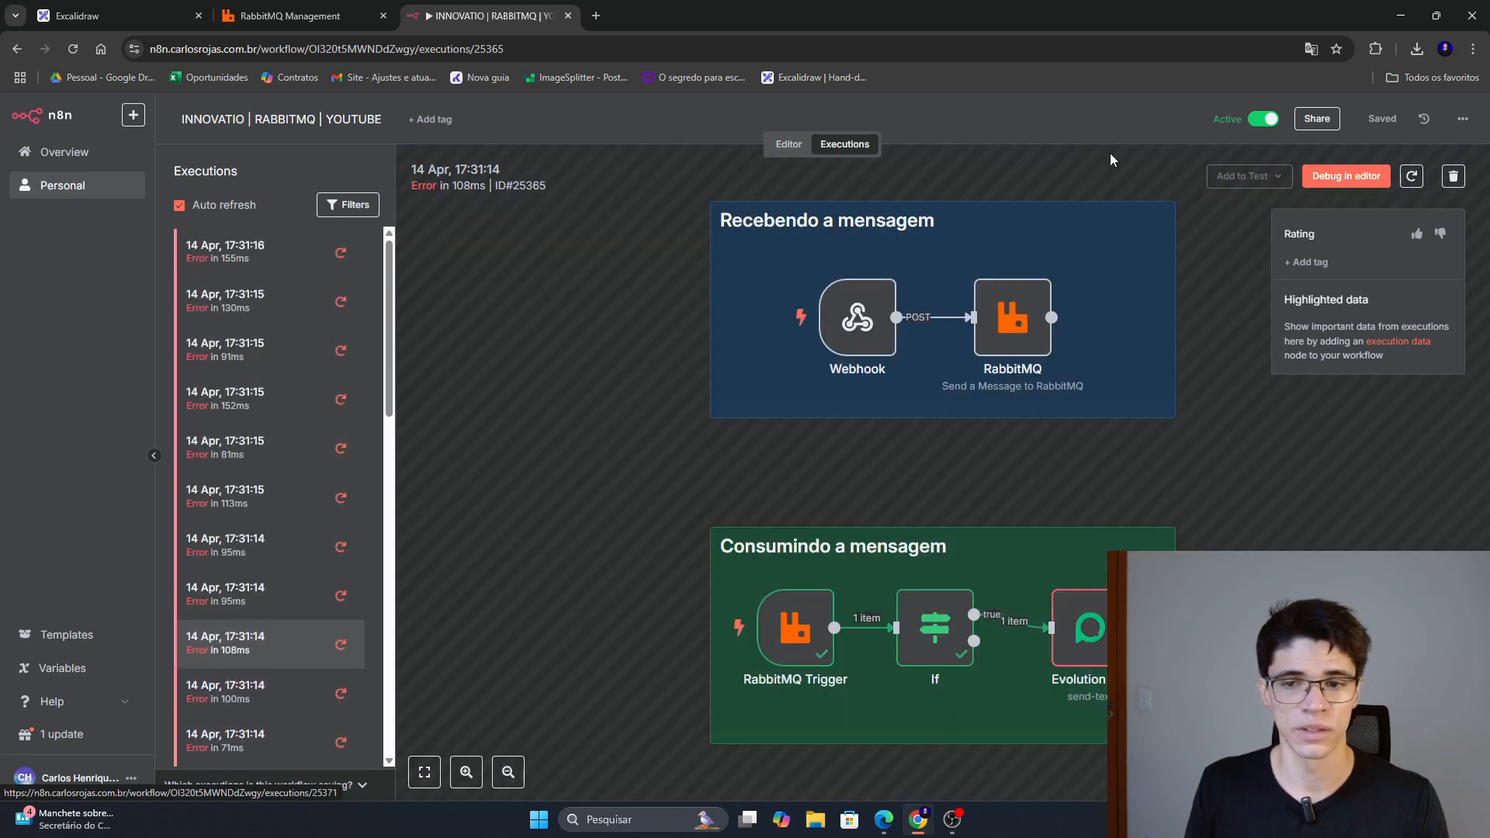
pyautogui.click(1263, 119)
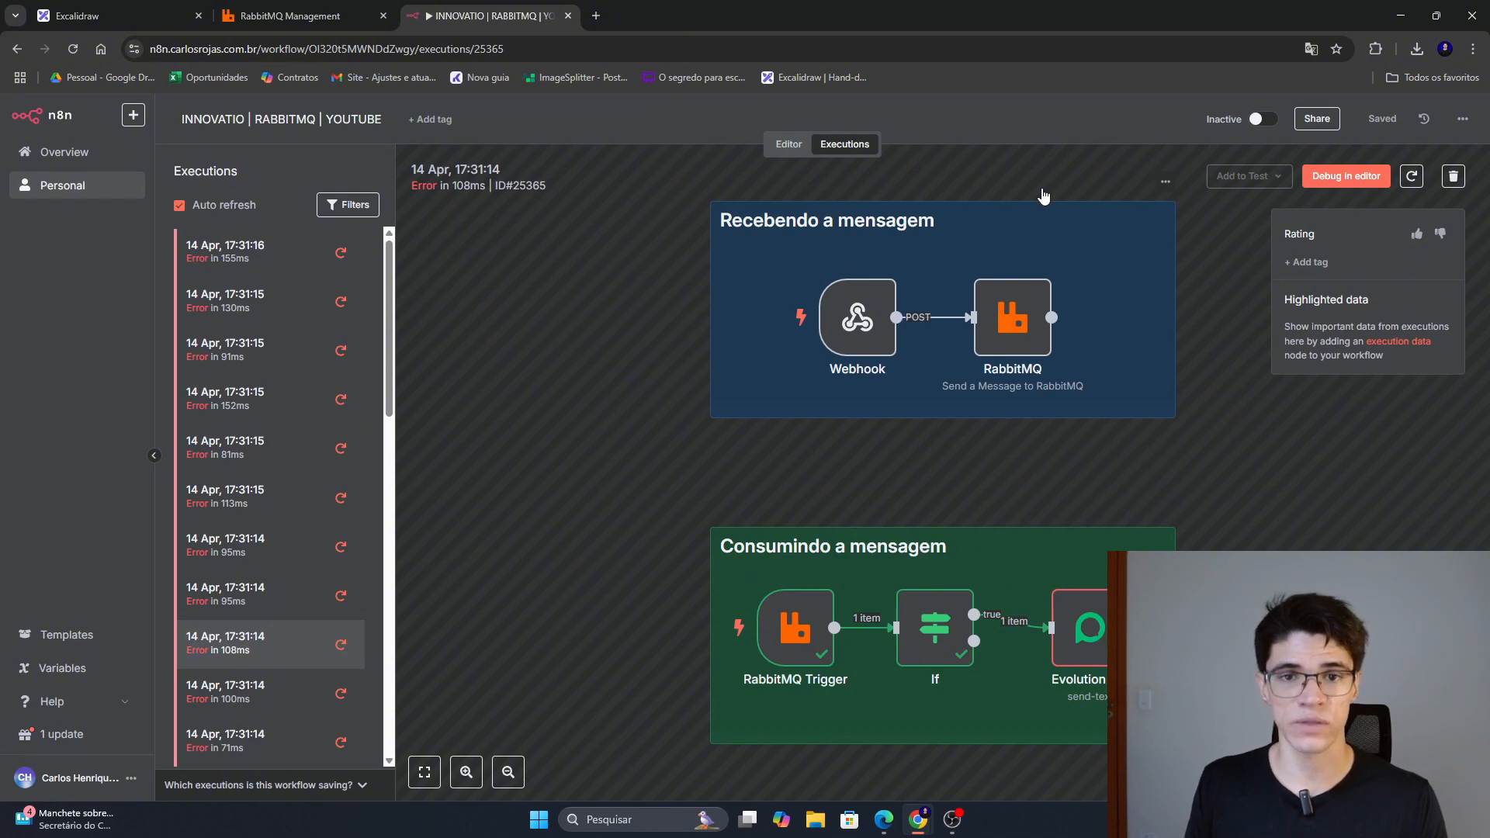
pyautogui.scroll(-6, 279, 590)
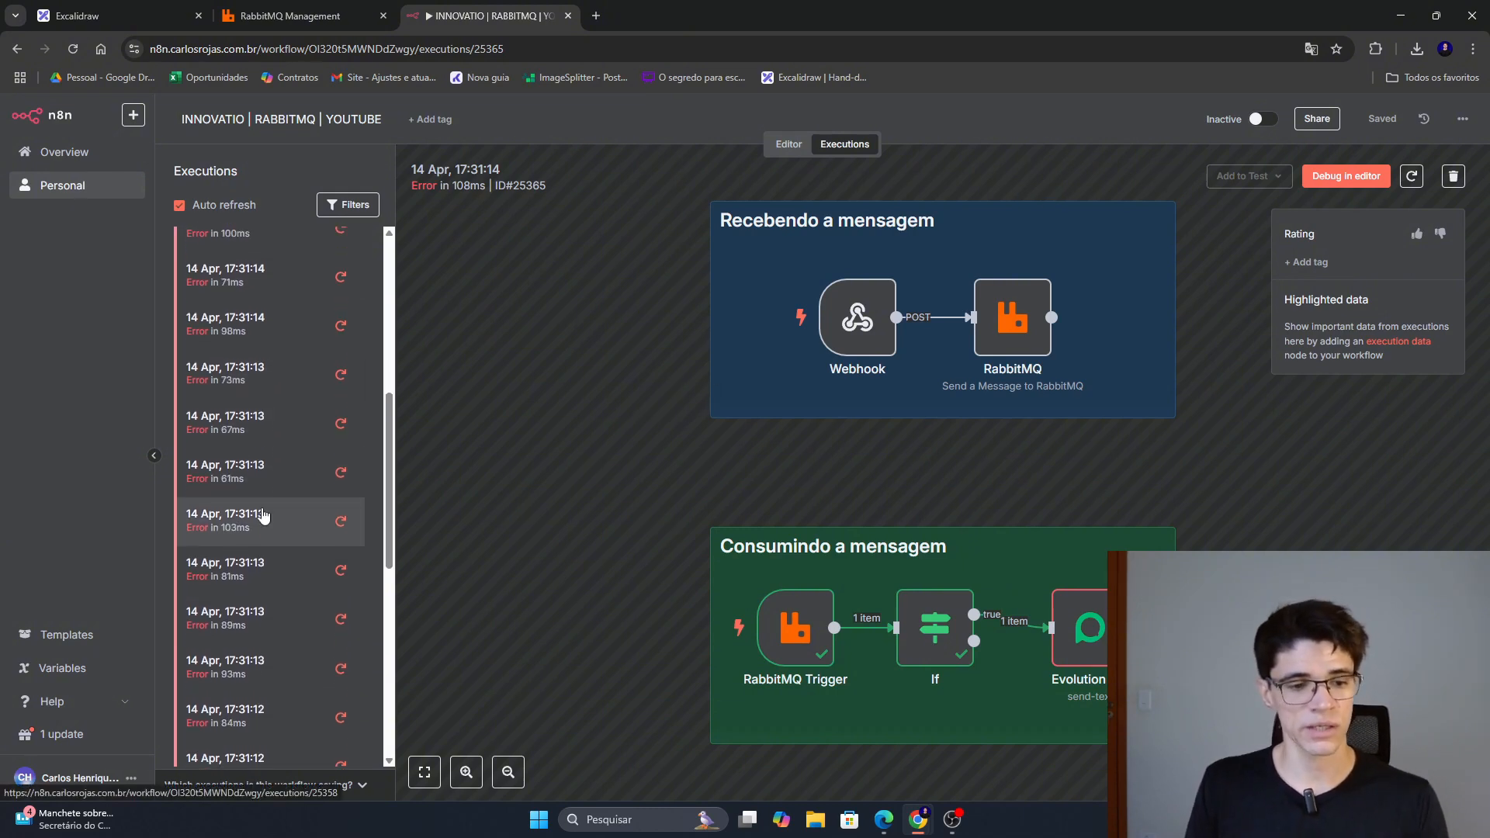
pyautogui.scroll(-4, 264, 516)
pyautogui.click(271, 443)
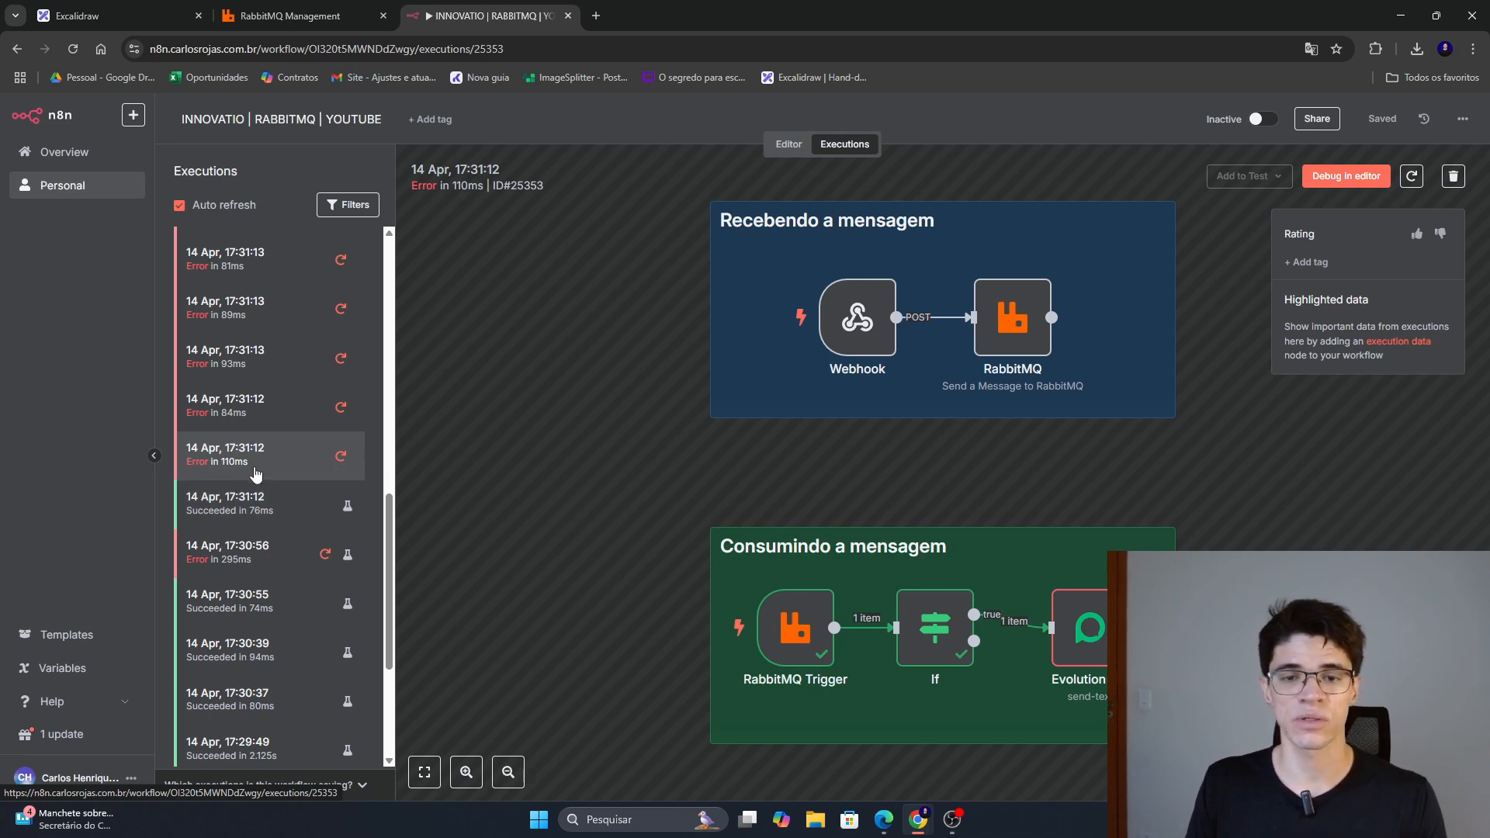
pyautogui.scroll(-2, 514, 450)
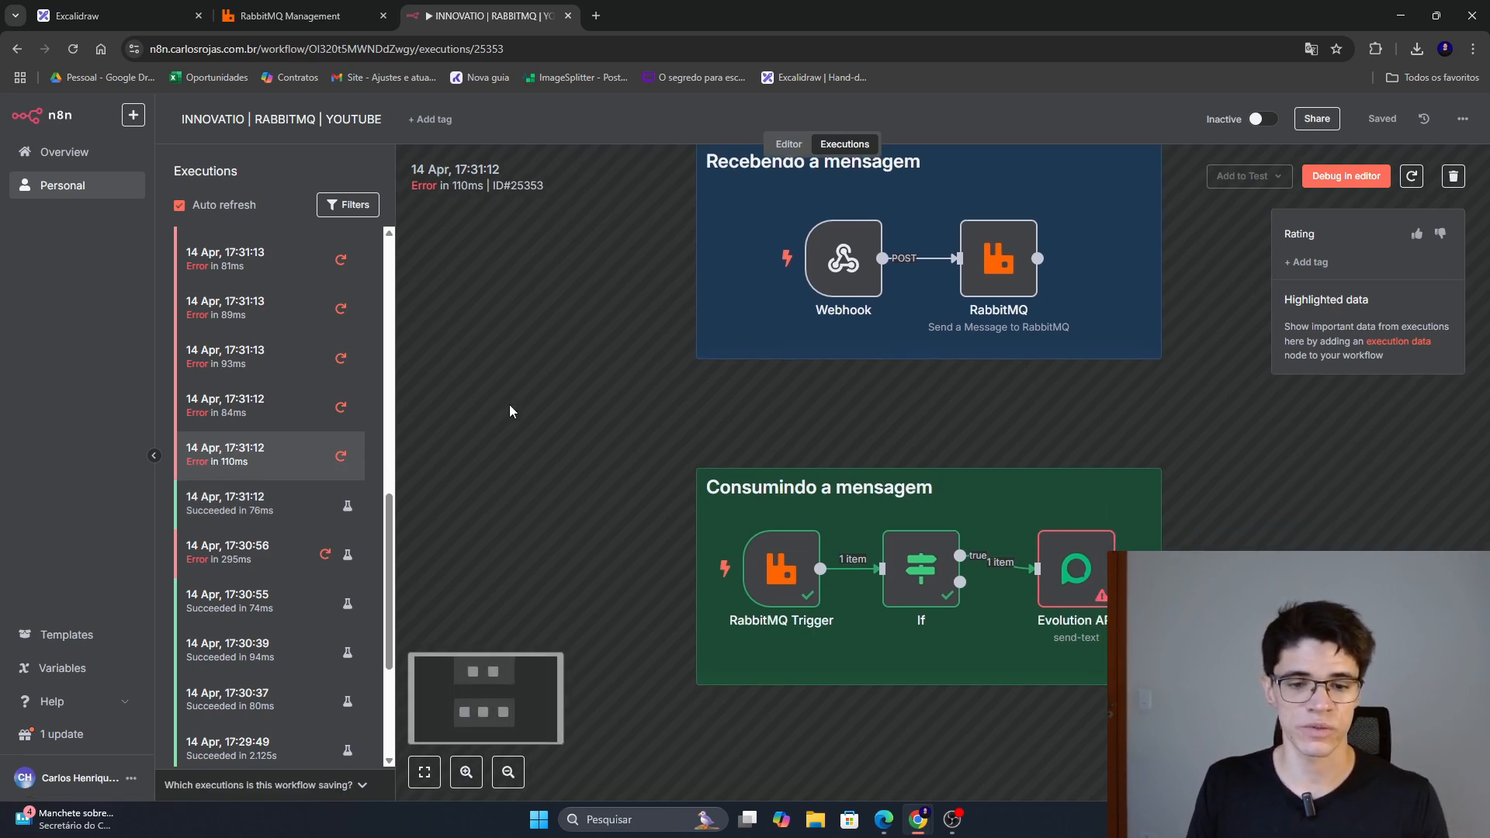
# Examine the RabbitMQ Trigger's output in the 110 ms execution from 14 Apr, 17:31:12.
pyautogui.doubleClick(791, 576)
pyautogui.scroll(-5, 567, 418)
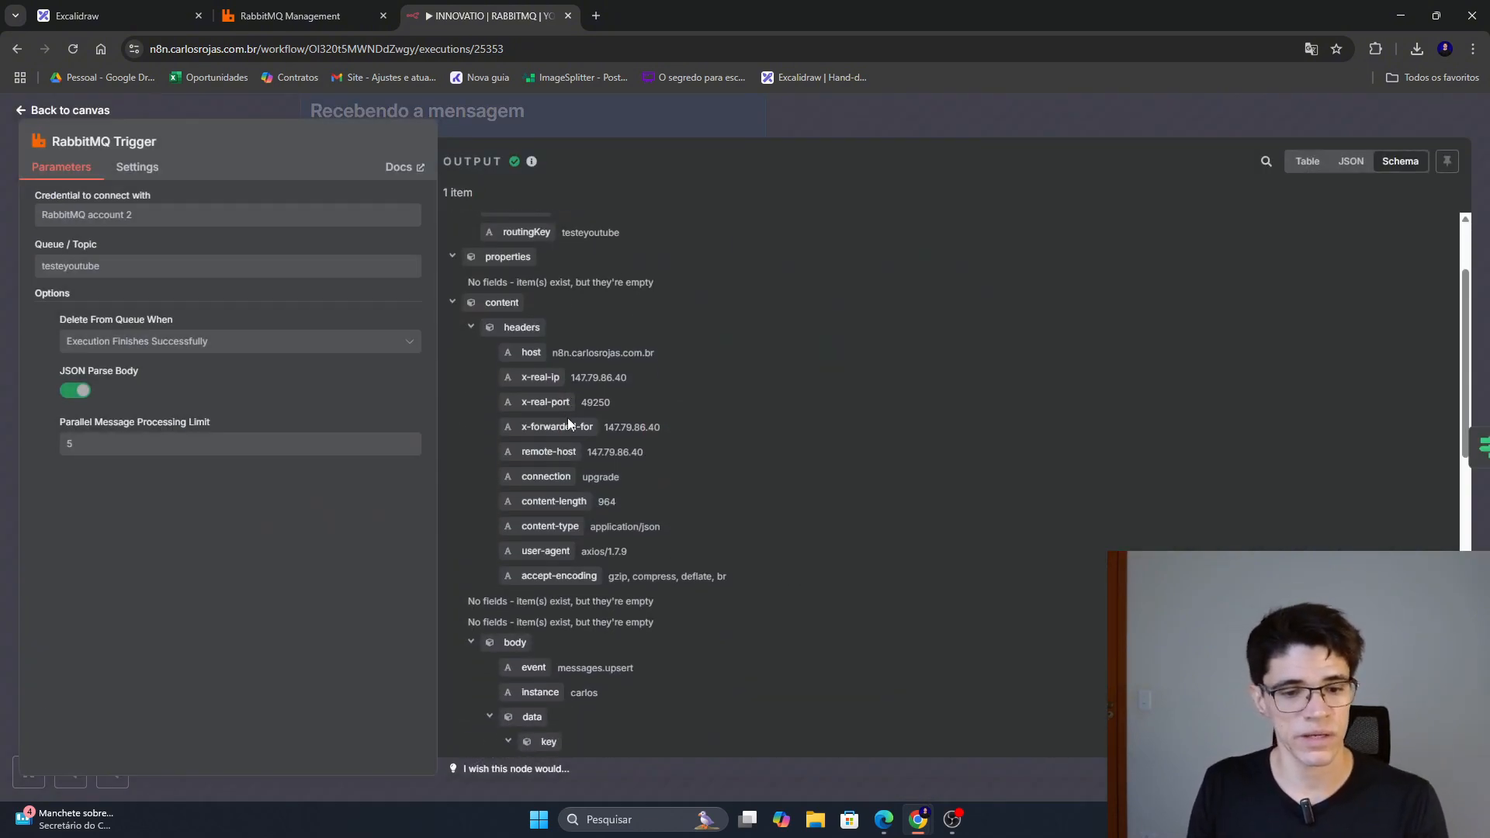
pyautogui.press('Escape')
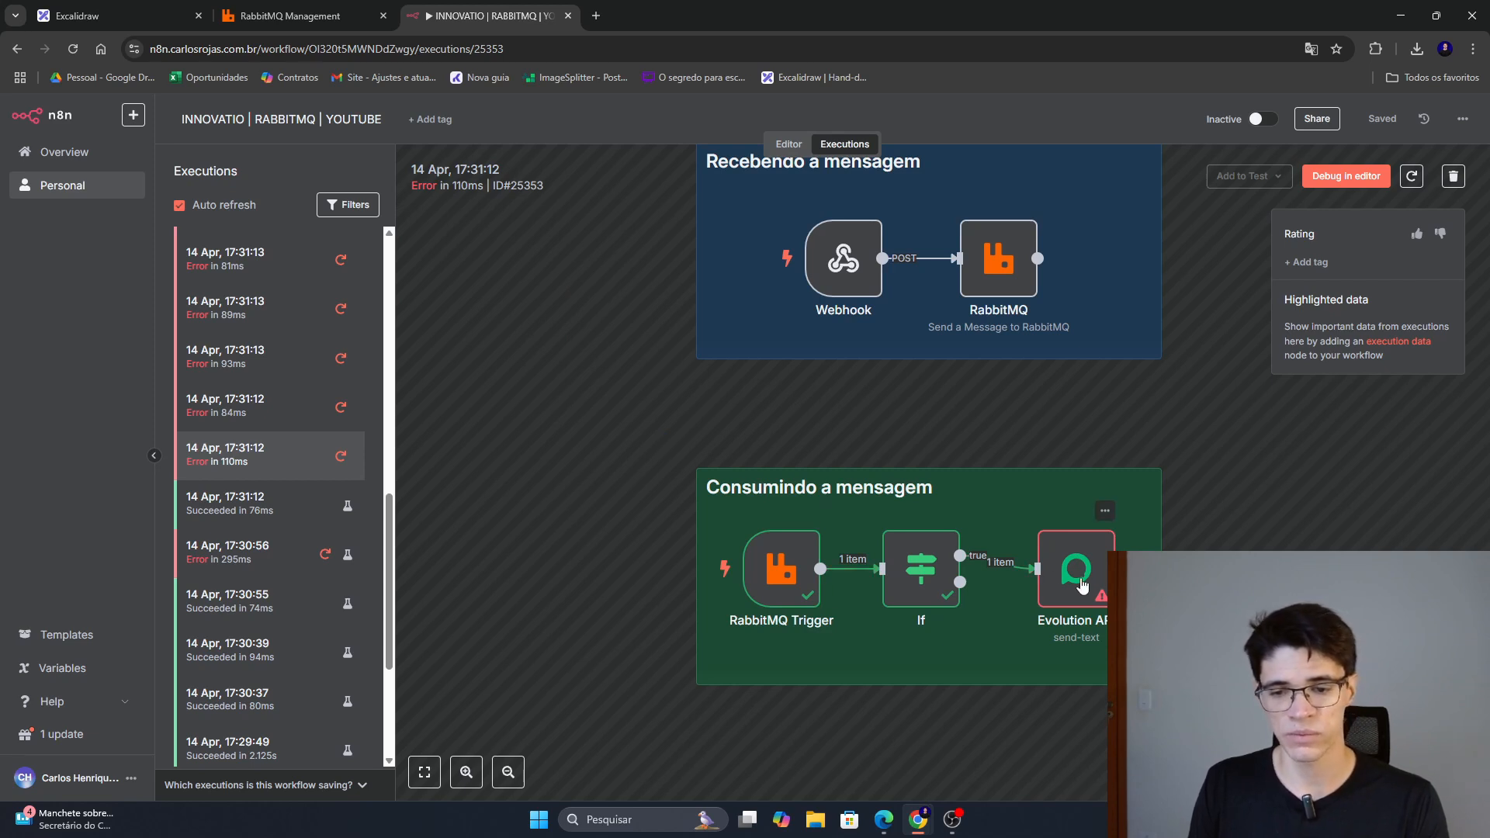
# Open the 93 ms execution from 14 Apr, 17:31:13, and examine x-delivery-count in the RabbitMQ Trigger's output.
pyautogui.click(269, 419)
pyautogui.click(283, 358)
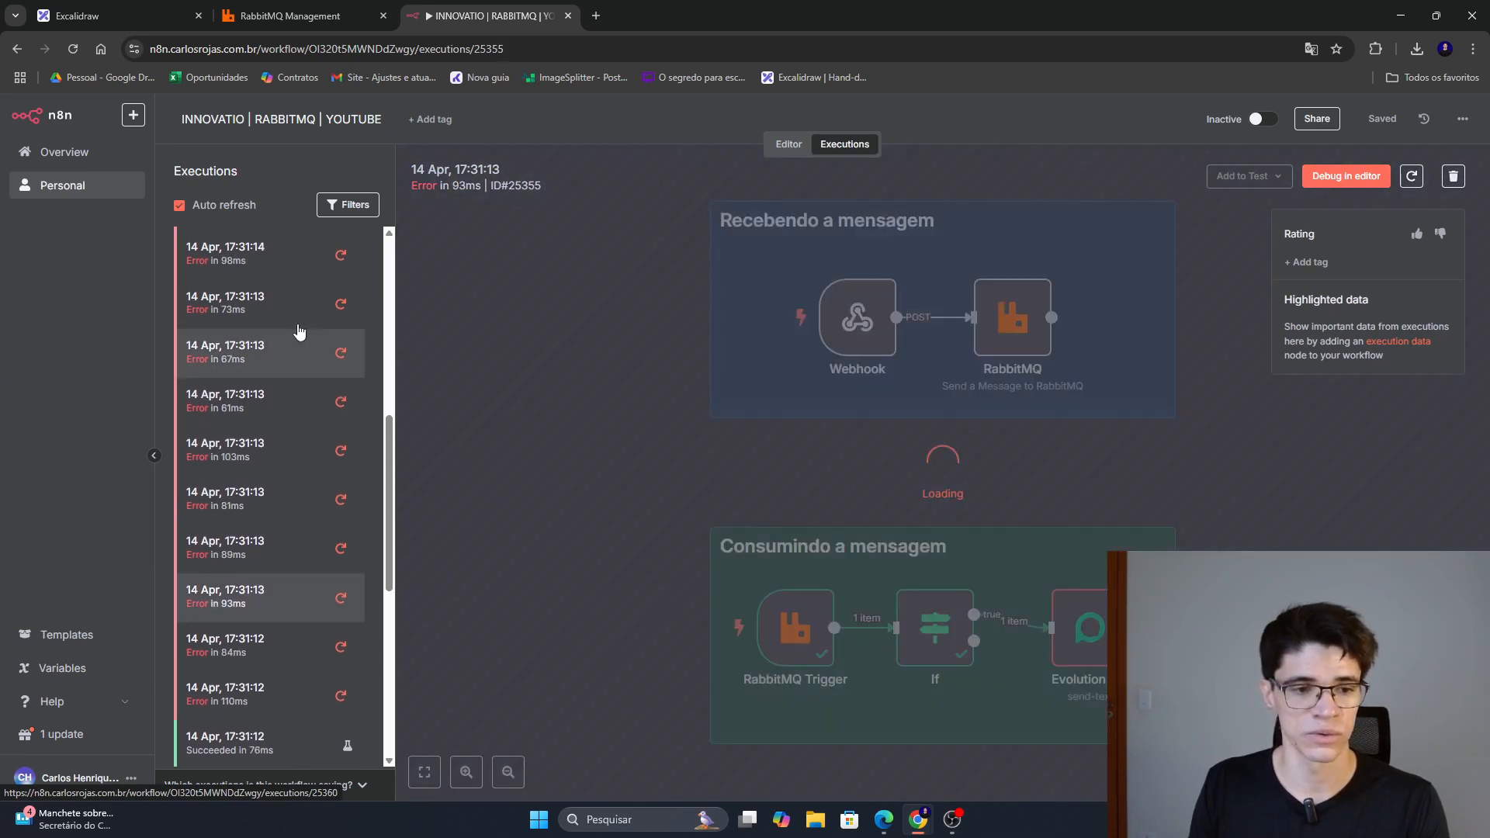
pyautogui.scroll(-4, 296, 331)
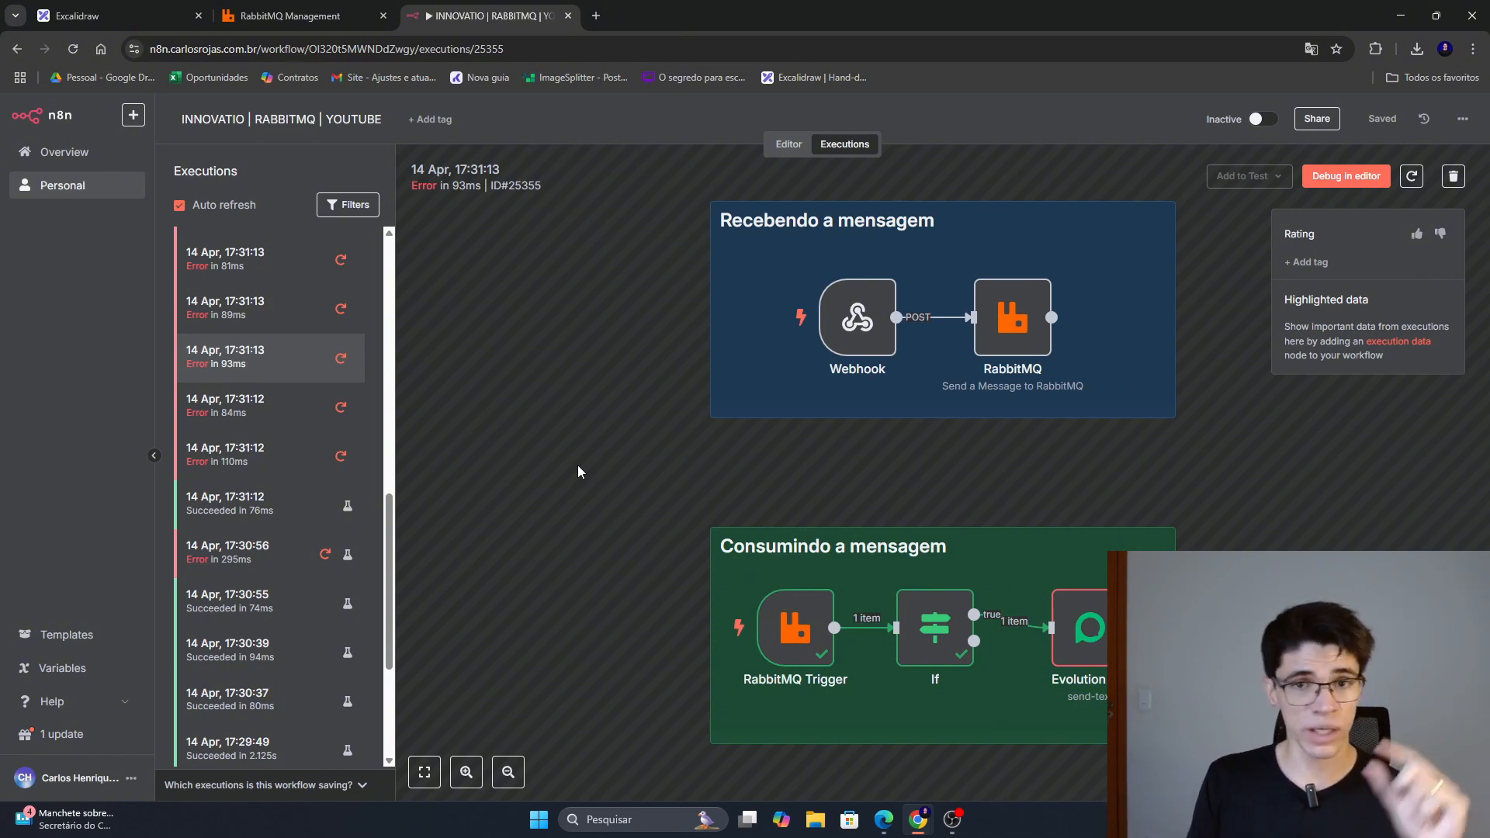
pyautogui.doubleClick(786, 624)
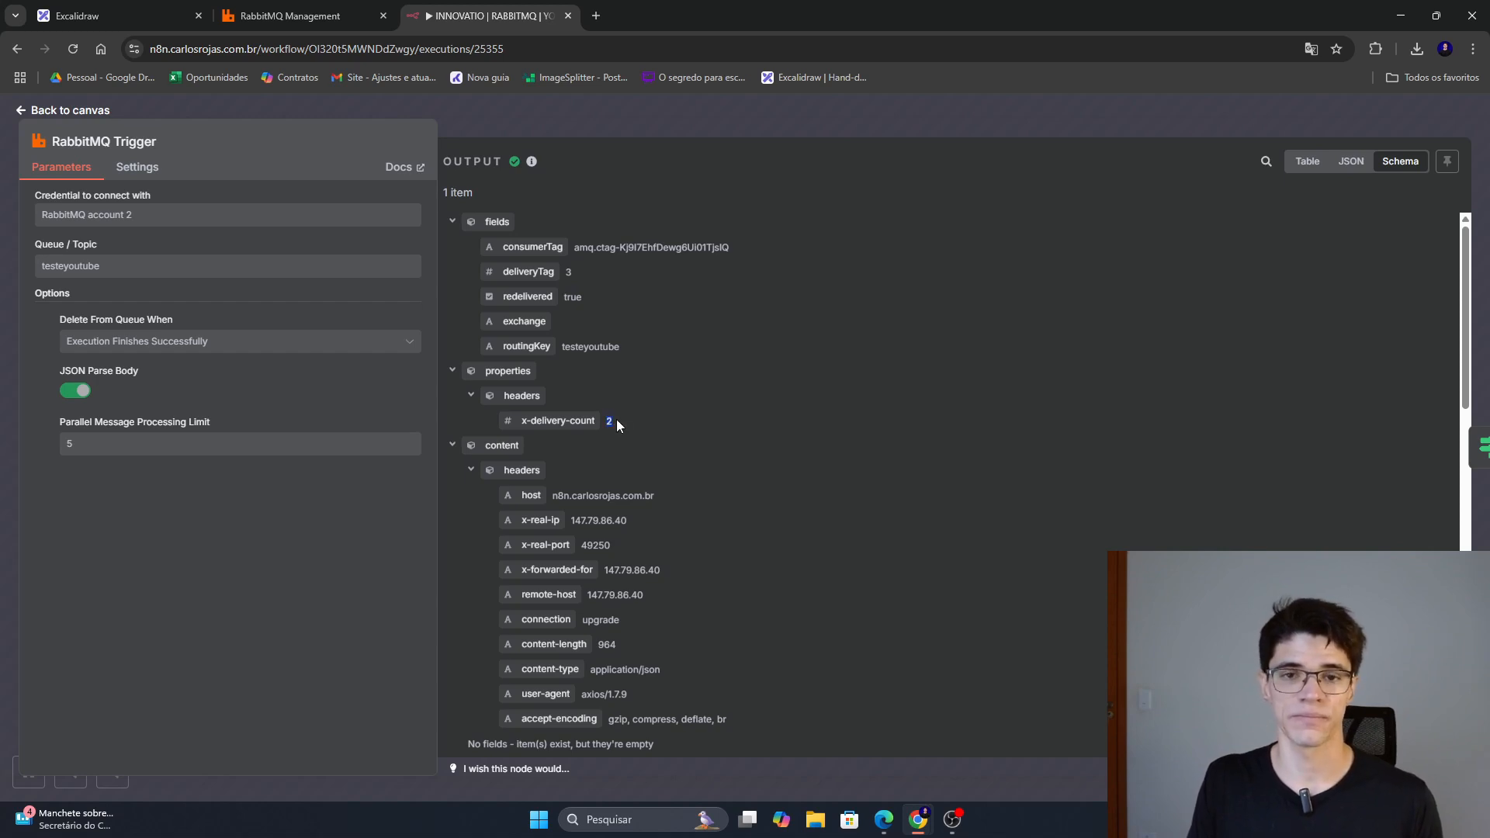
pyautogui.click(762, 129)
# Compare the properties in the RabbitMQ Trigger's output between the 110 ms execution and the 93 ms execution.
pyautogui.click(300, 464)
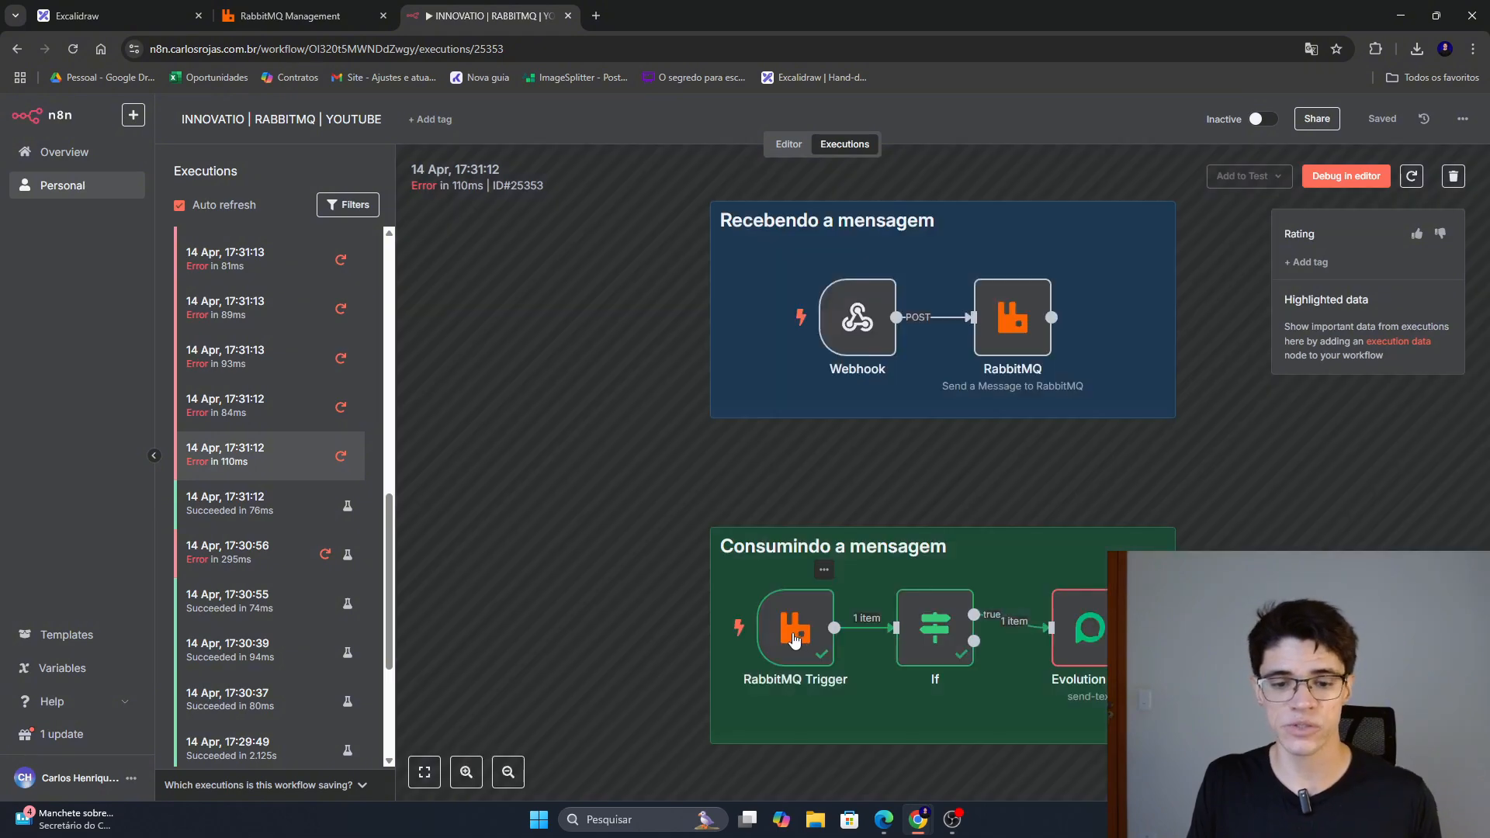
pyautogui.doubleClick(710, 624)
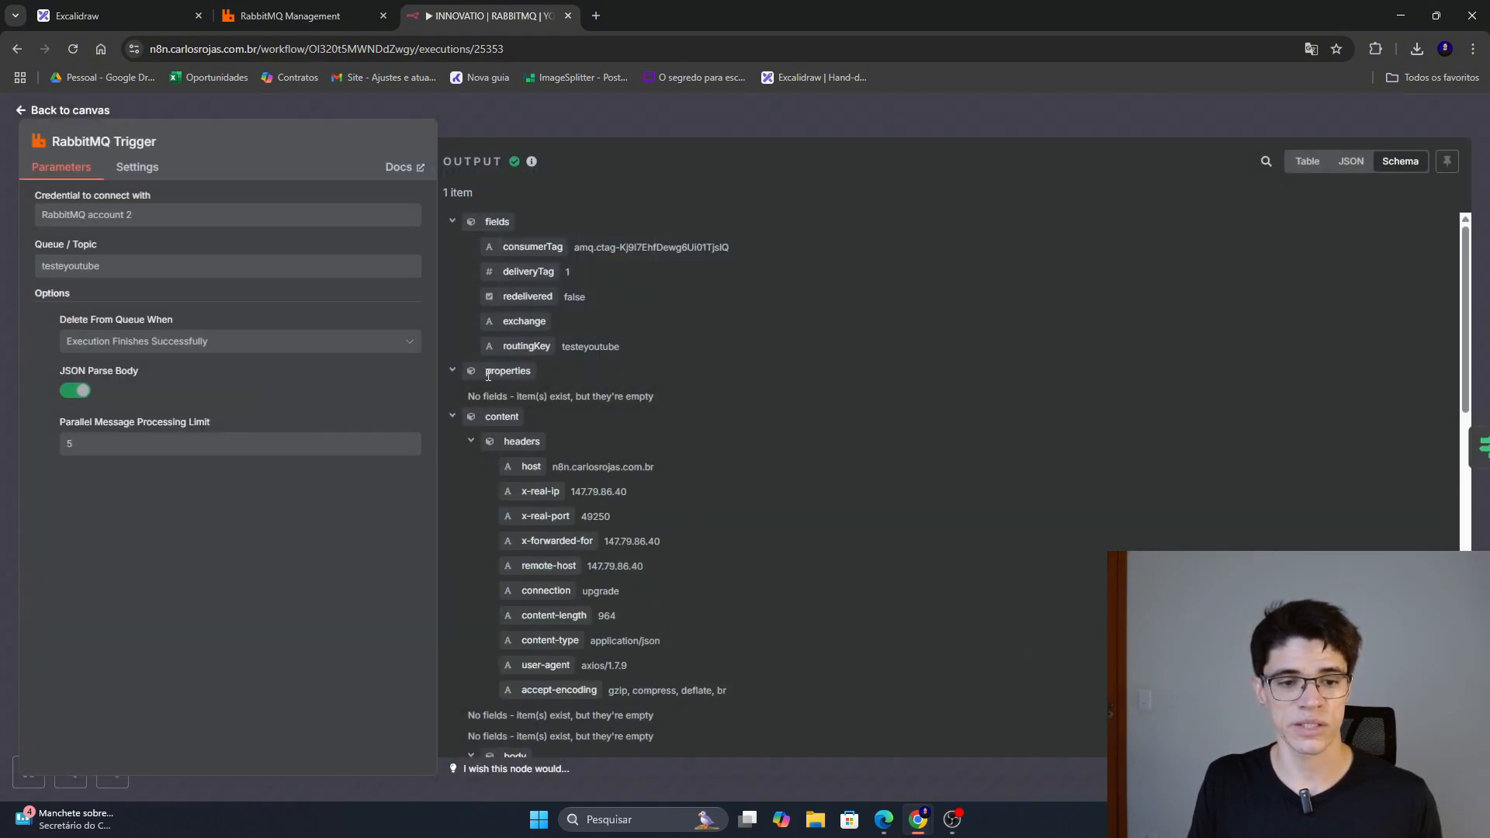
pyautogui.tripleClick(537, 397)
pyautogui.click(919, 124)
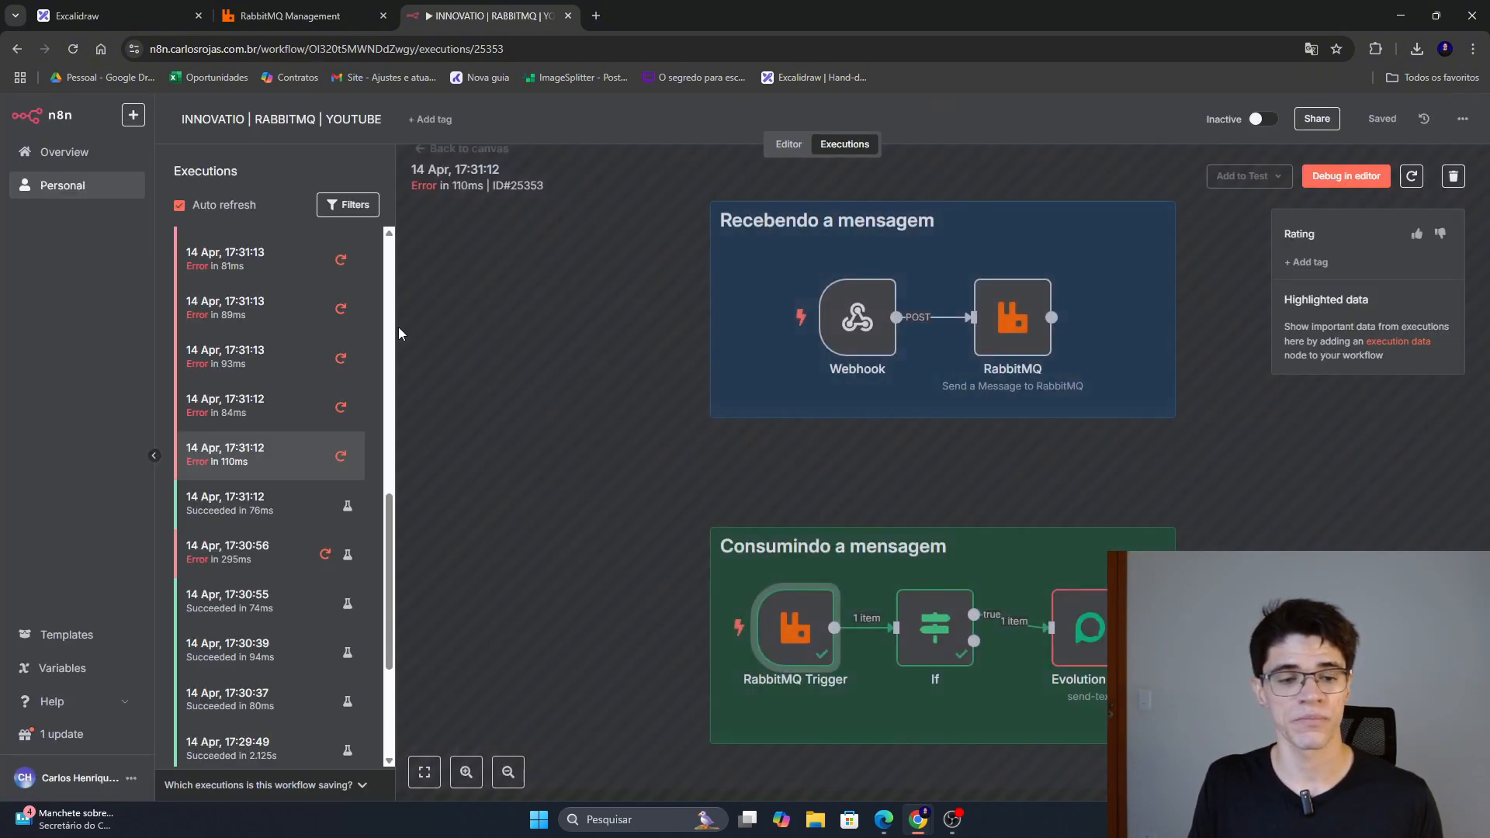
pyautogui.click(222, 378)
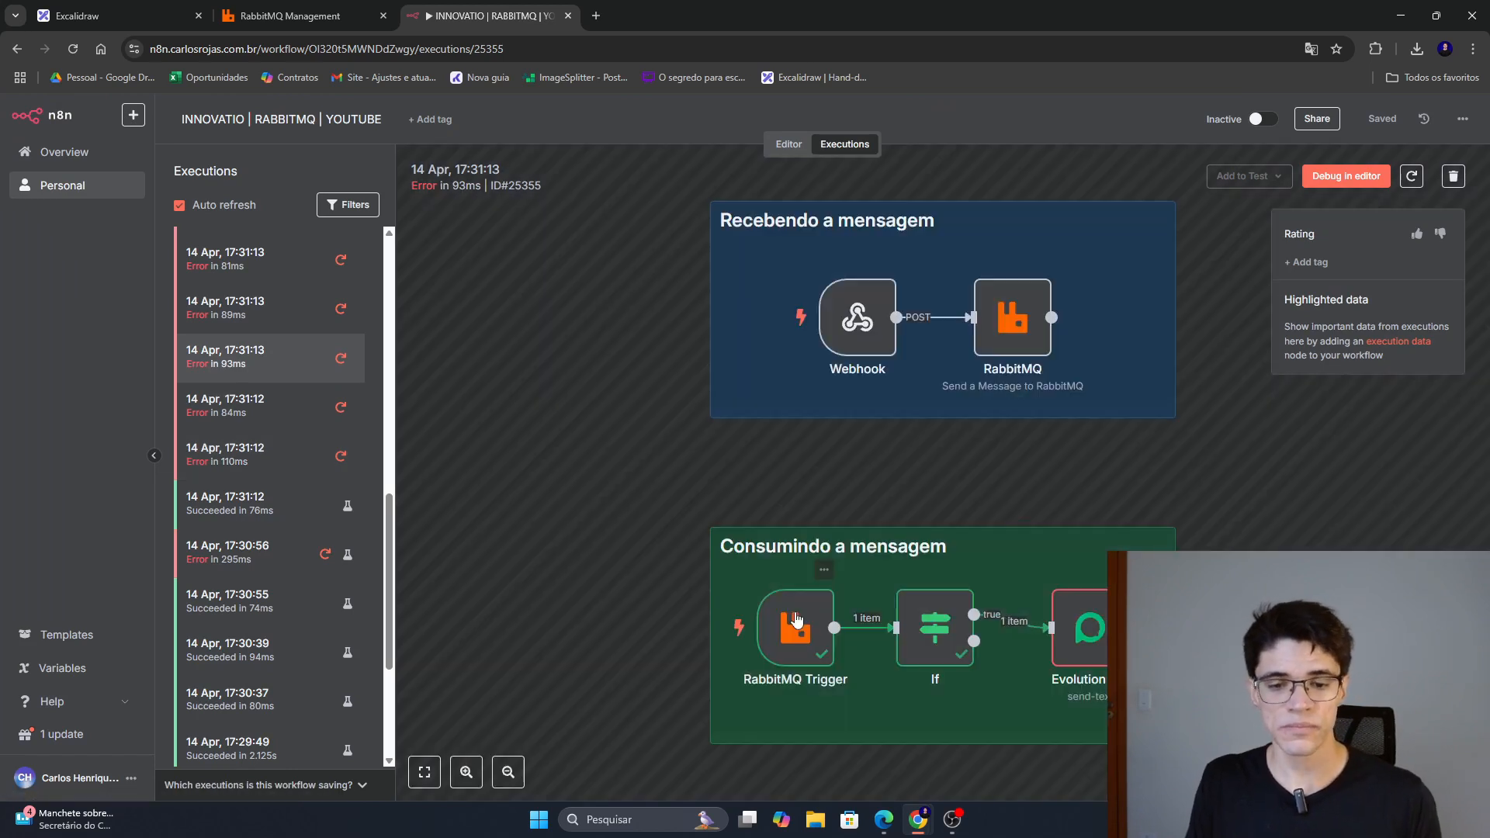
pyautogui.doubleClick(708, 625)
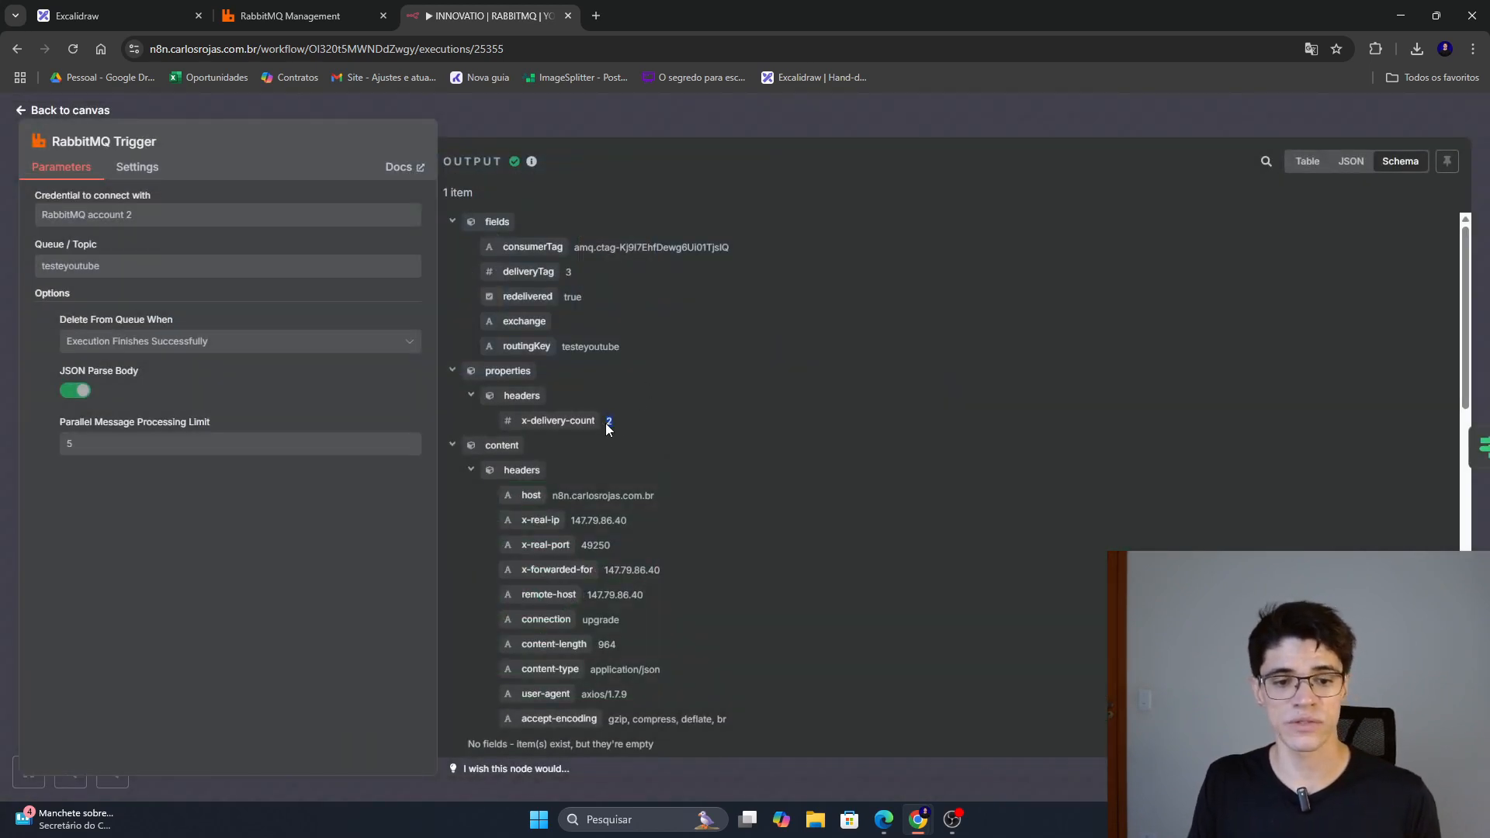
pyautogui.click(715, 137)
# View the failed executions of 84 ms, 93 ms and 89 ms one after another.
pyautogui.click(272, 408)
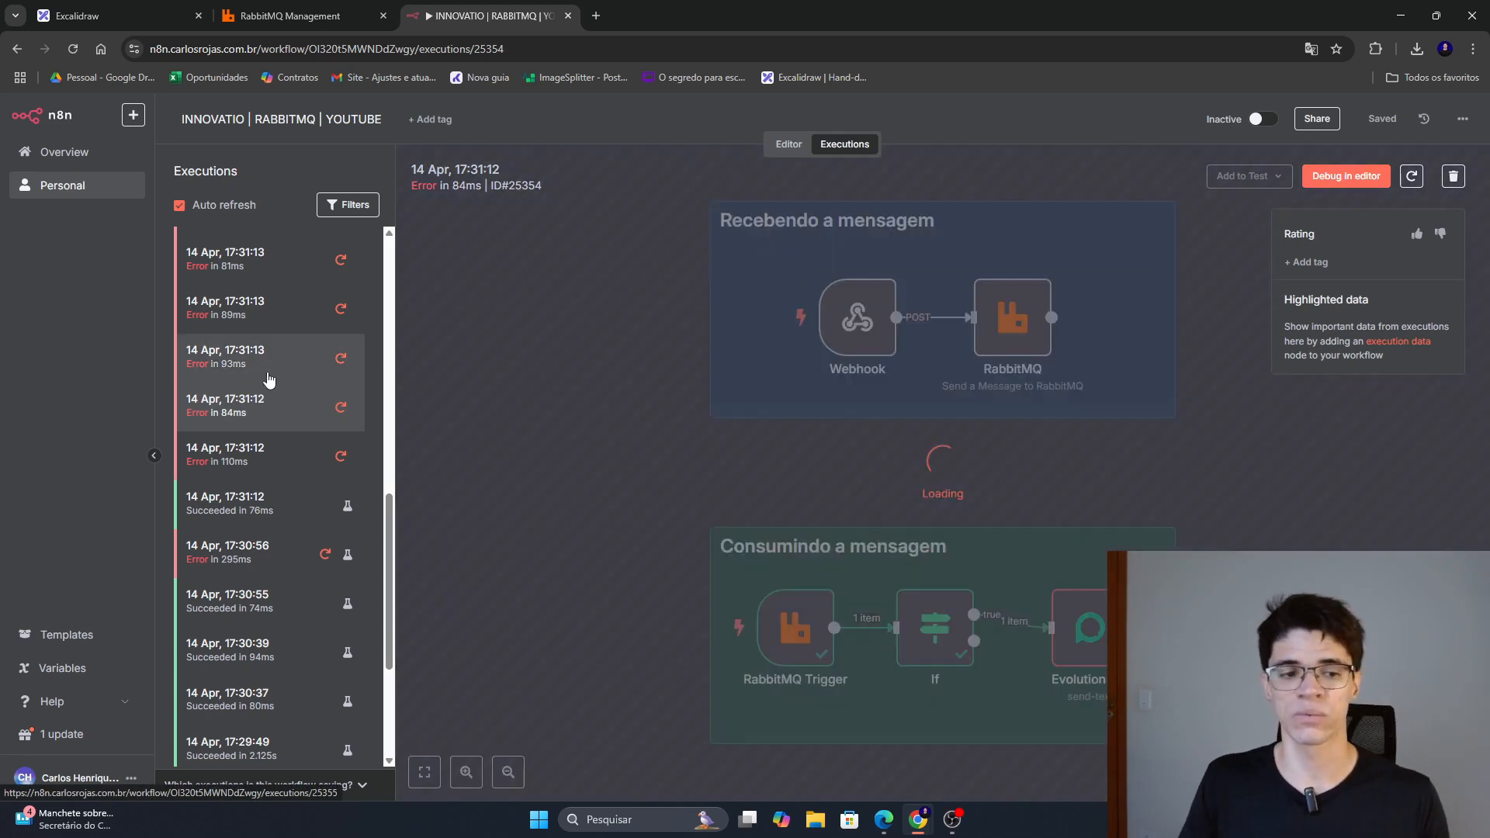
pyautogui.click(258, 371)
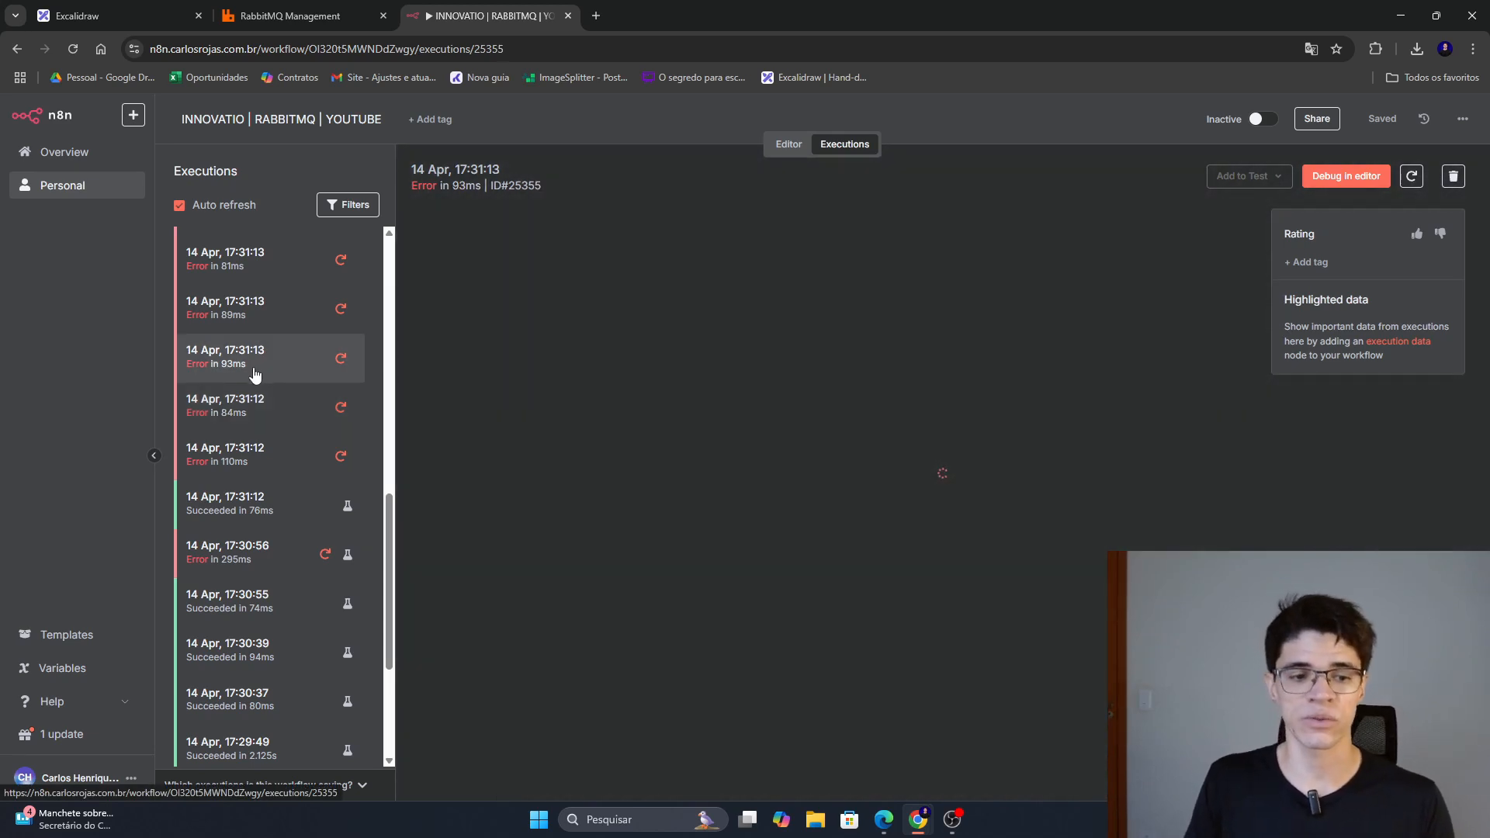
pyautogui.click(244, 314)
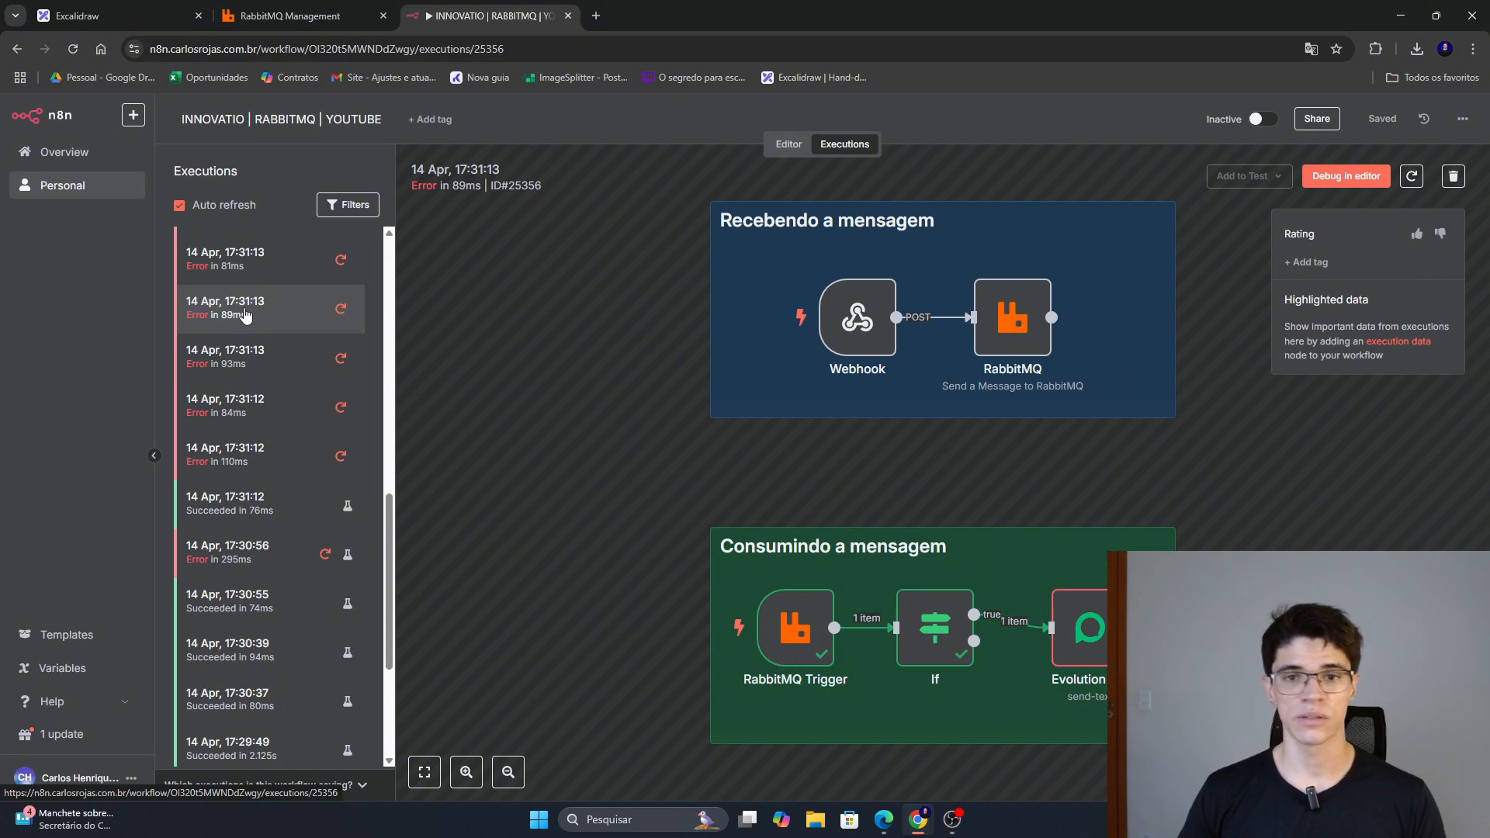
# Return to the workflow editor and examine both x-delivery-count conditions of the If1 node.
pyautogui.click(789, 143)
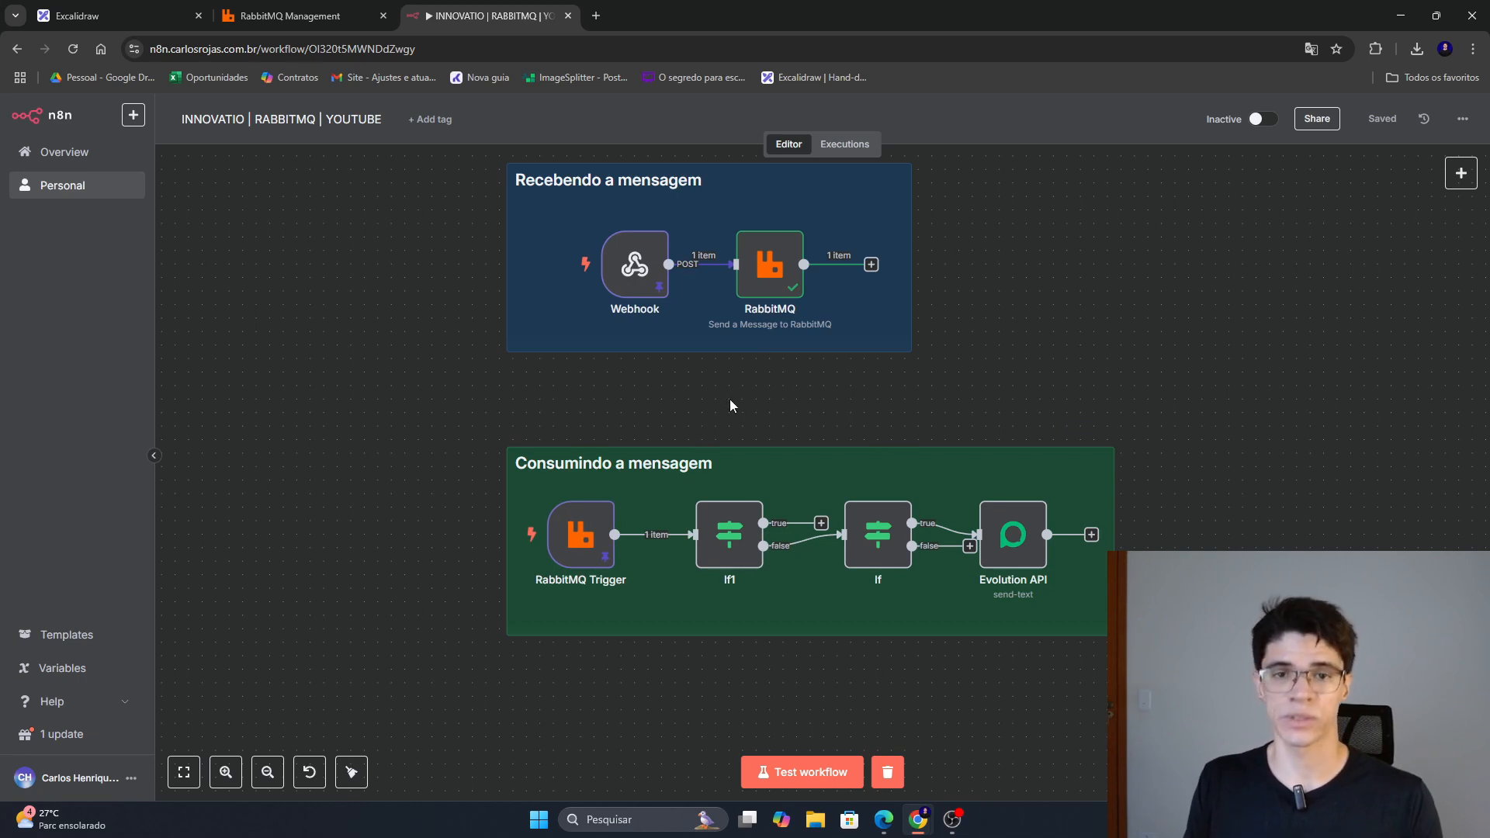
pyautogui.doubleClick(724, 544)
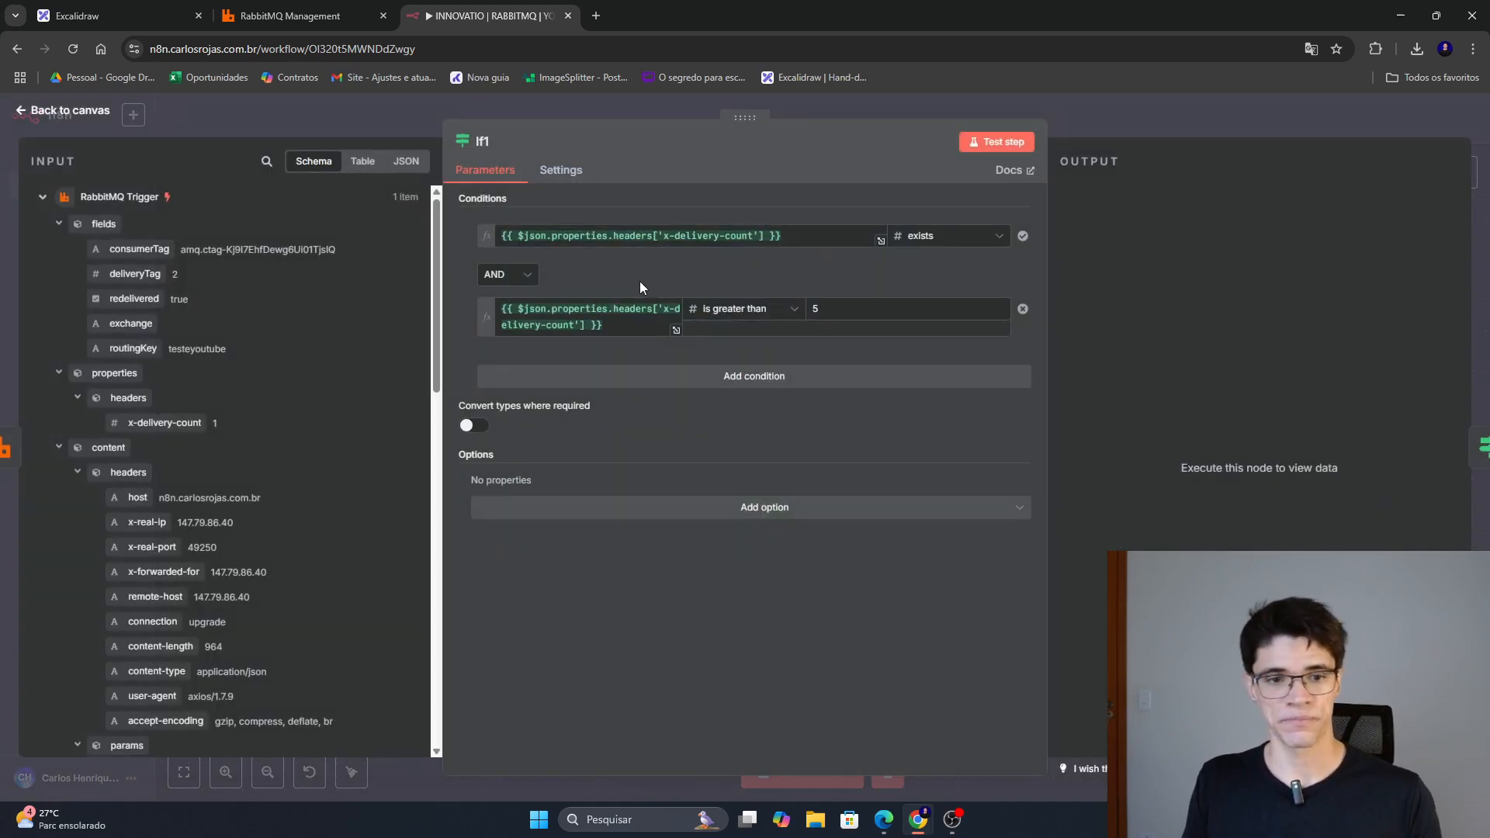
pyautogui.click(551, 236)
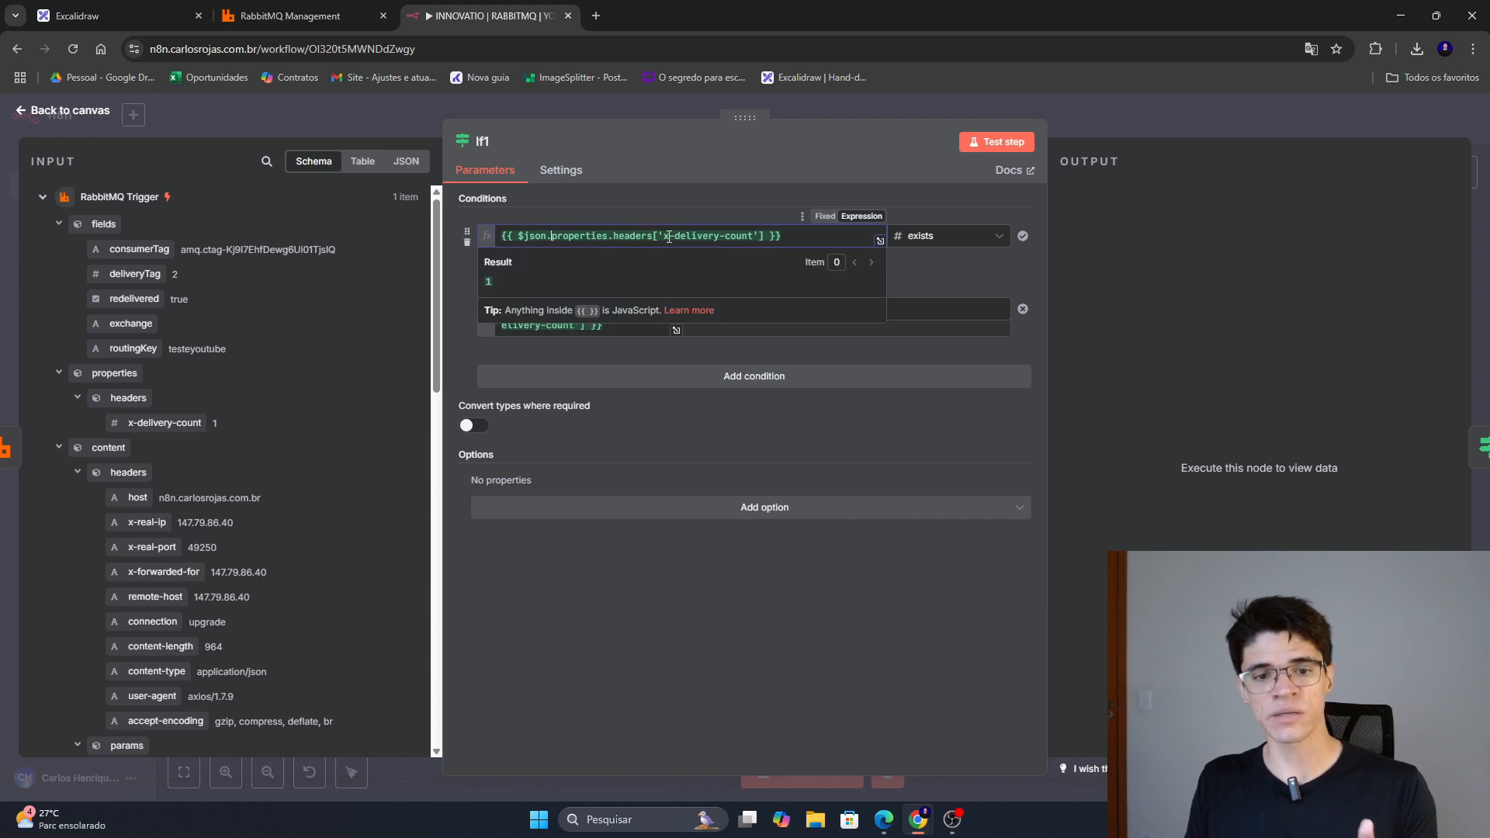
pyautogui.click(743, 236)
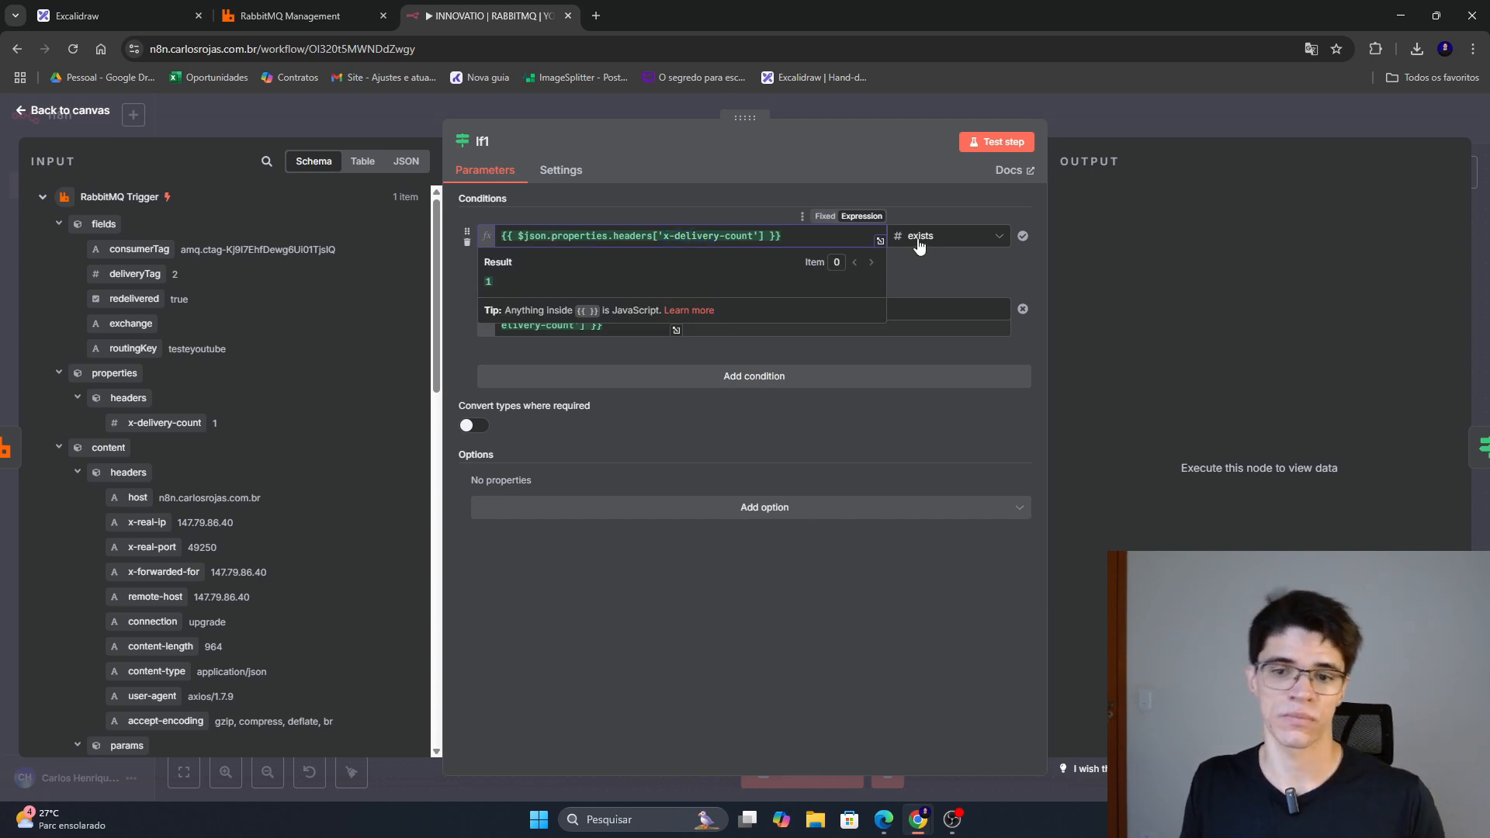
pyautogui.click(923, 277)
pyautogui.click(603, 324)
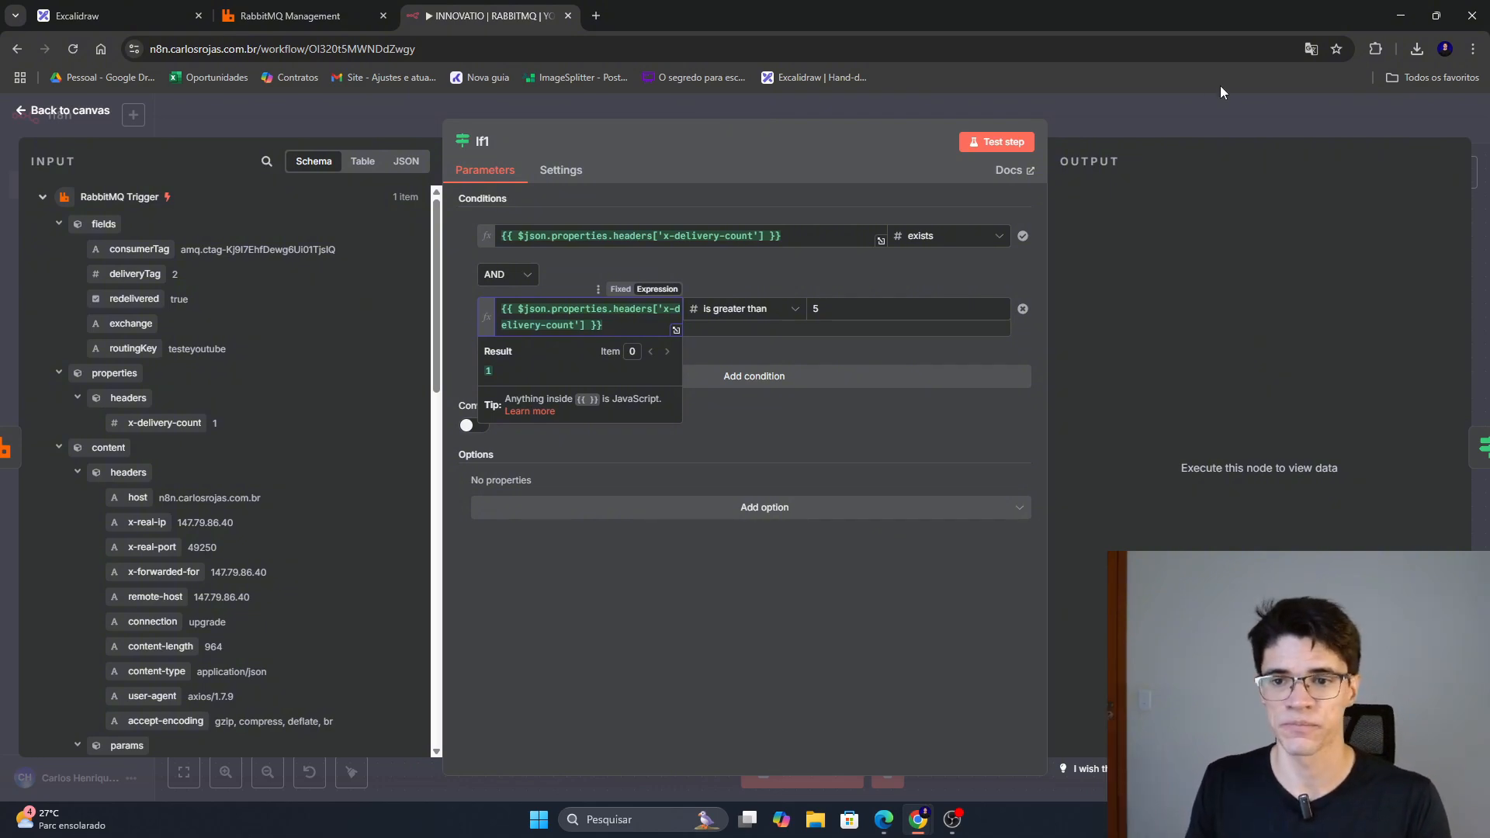
pyautogui.press('Escape')
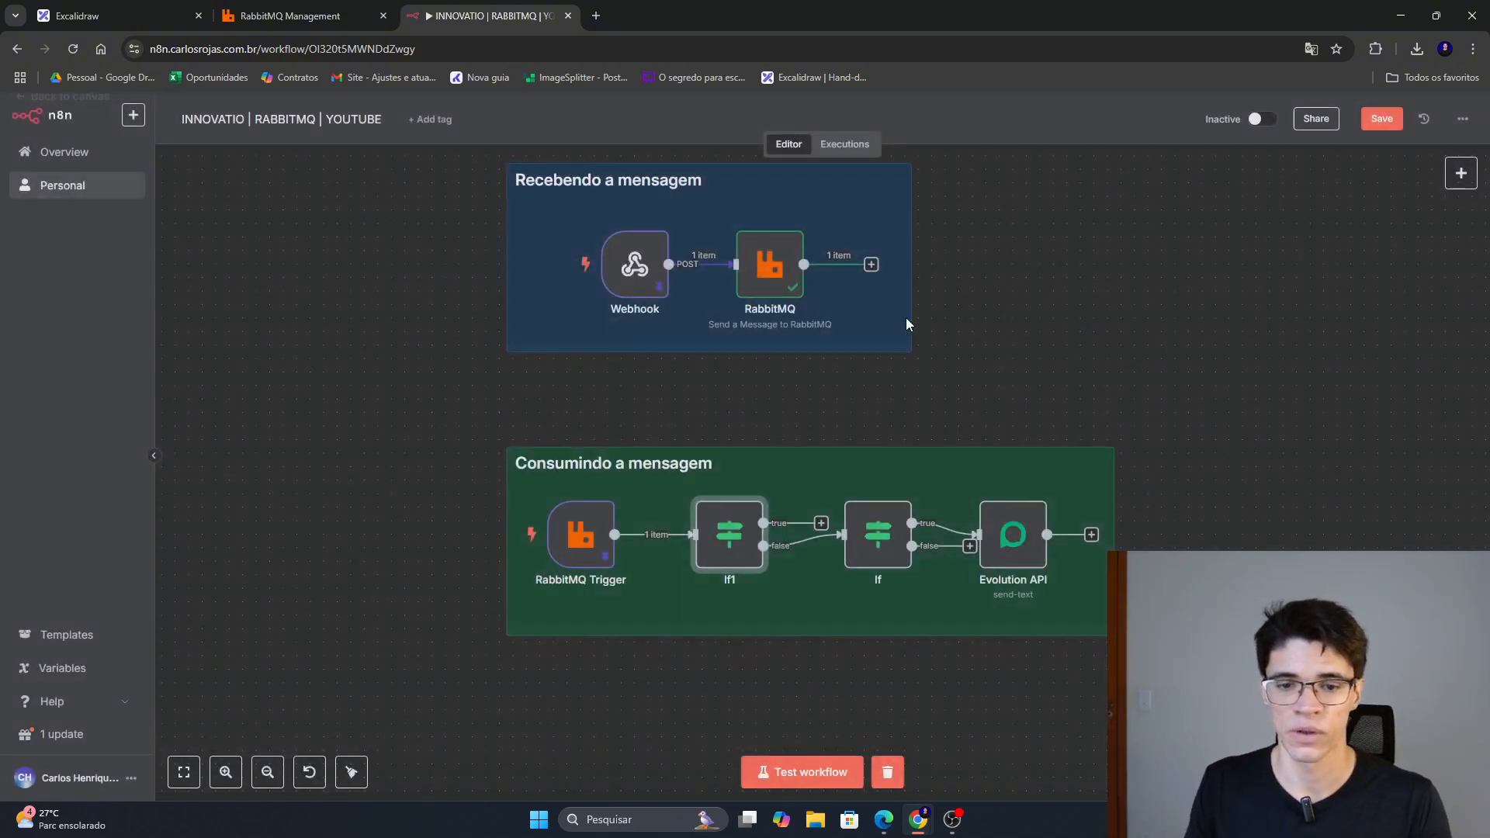
# Start adding a node to If1's true output and look through the available AI nodes.
pyautogui.click(822, 525)
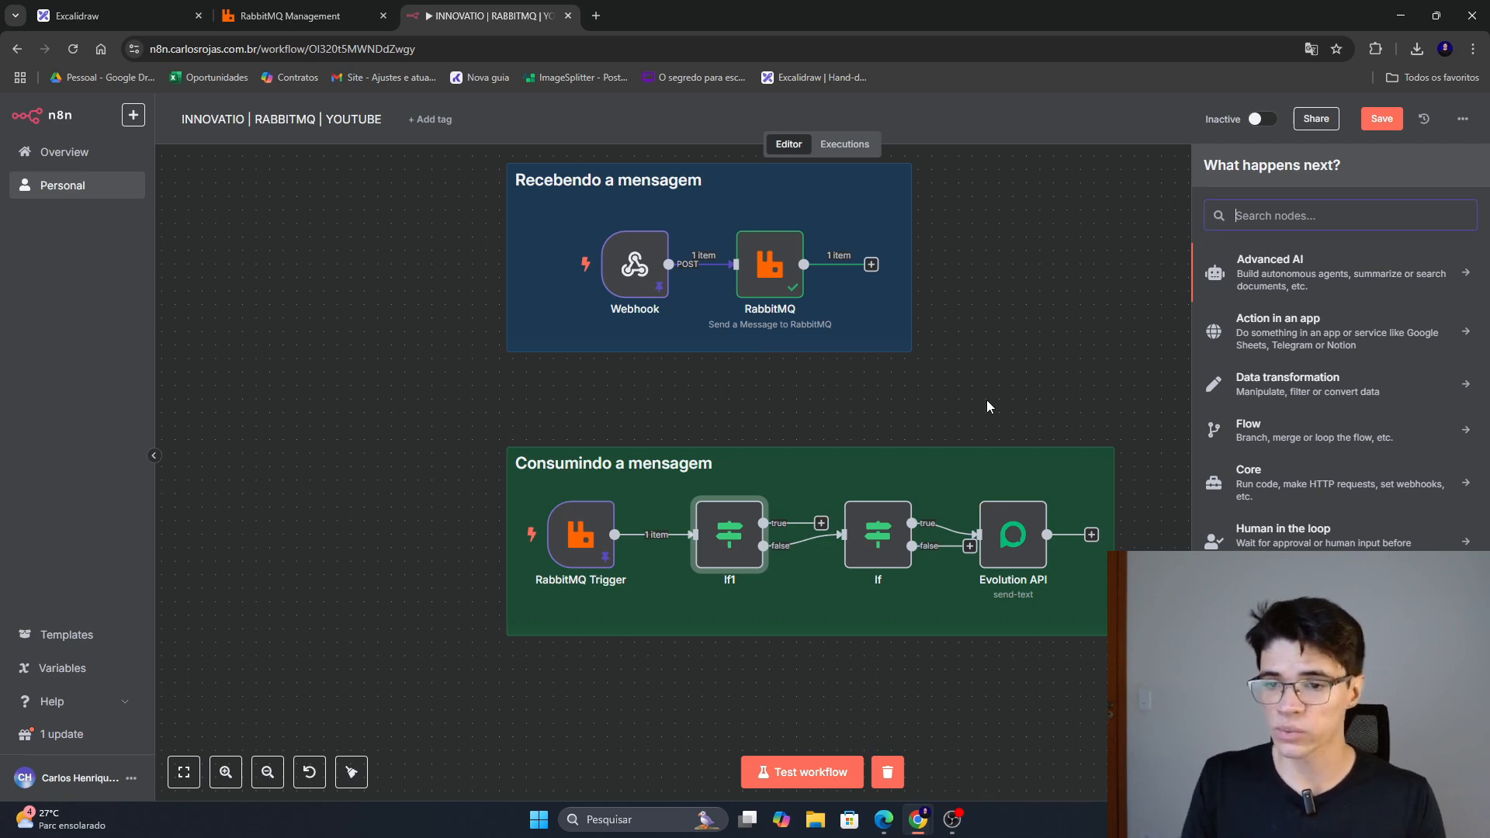
pyautogui.click(1286, 268)
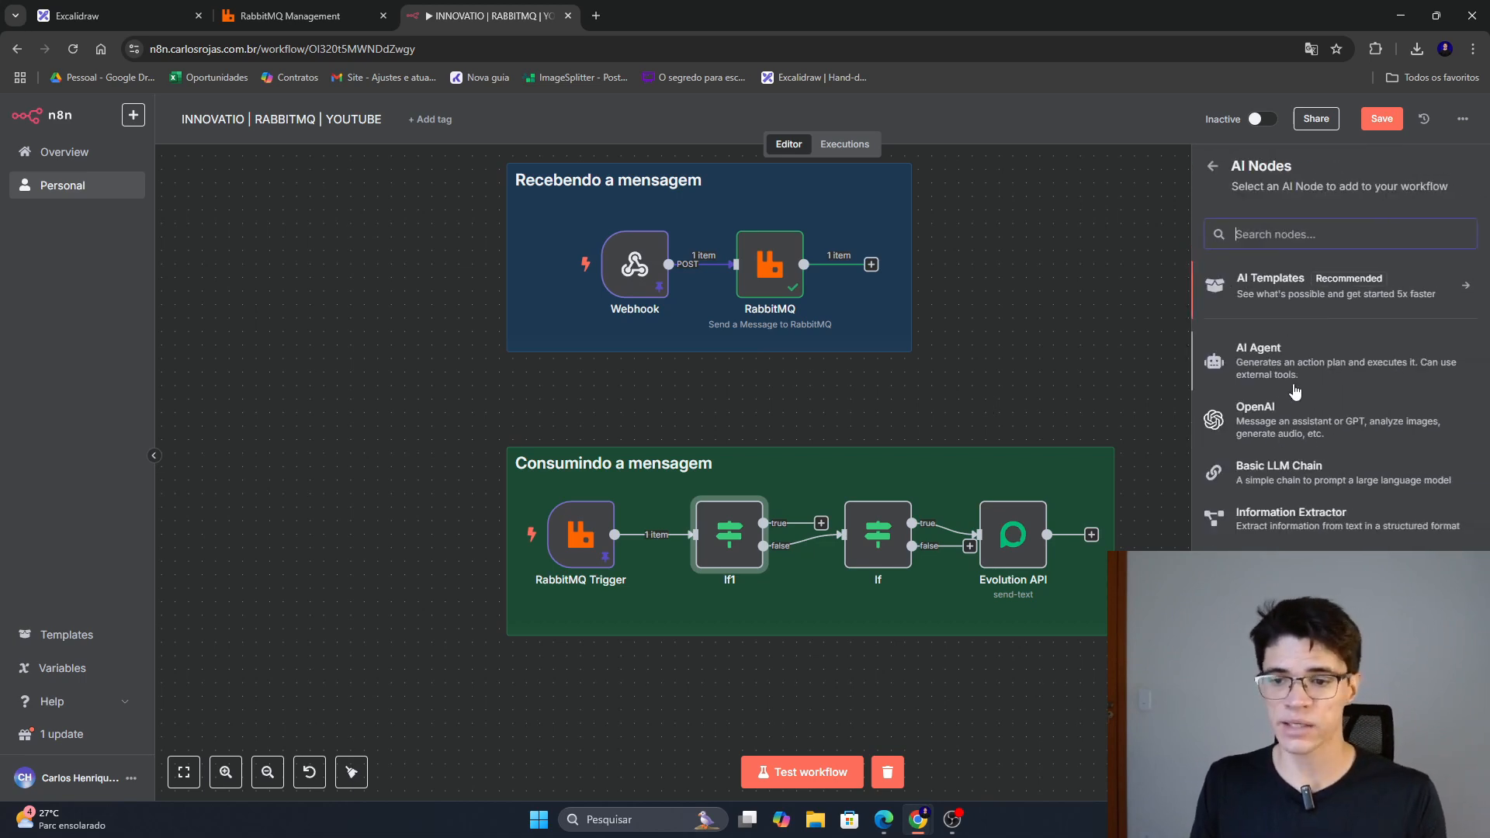
pyautogui.scroll(-1, 1303, 434)
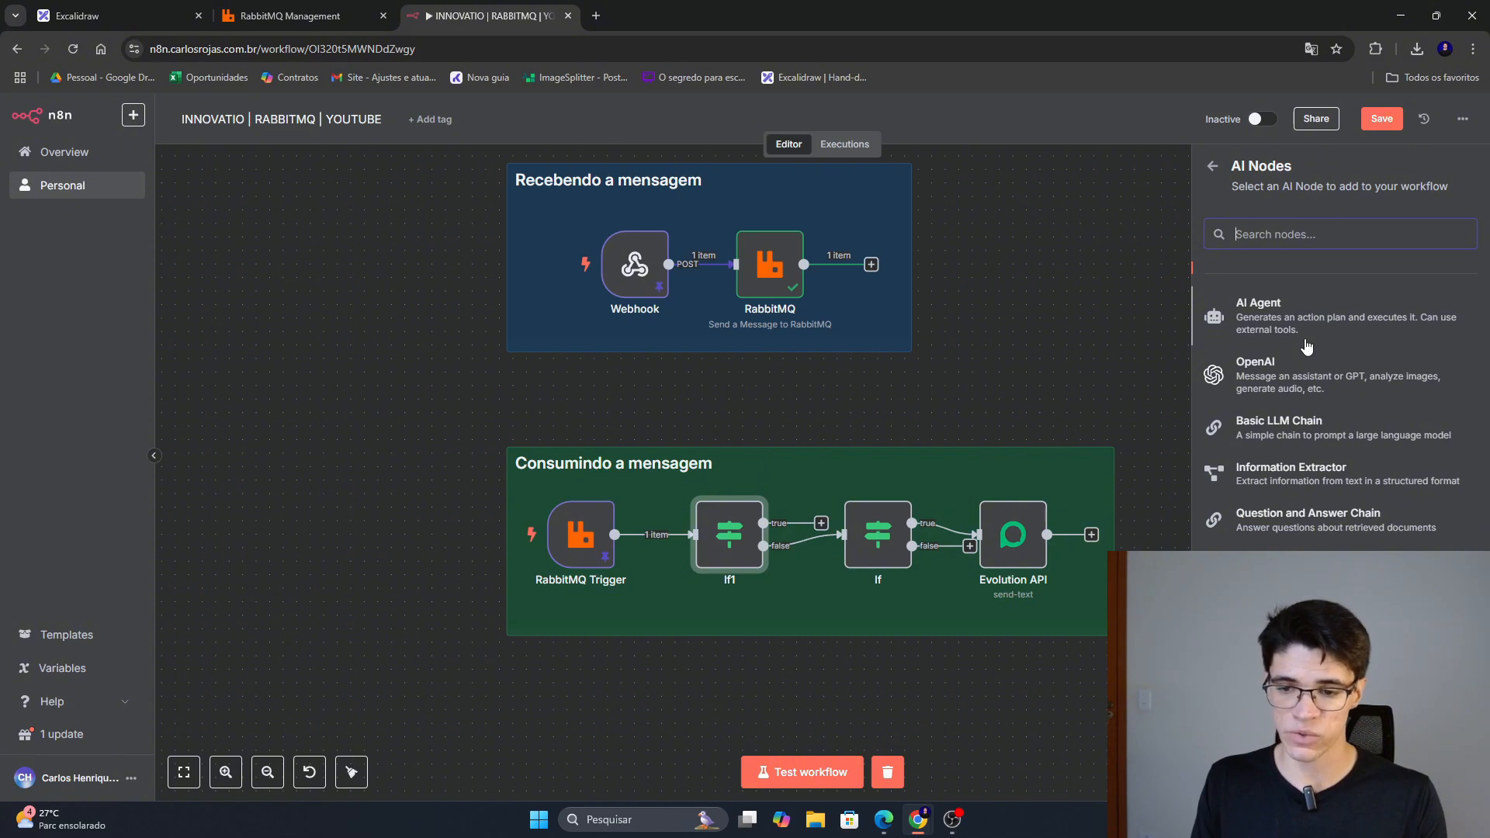
pyautogui.scroll(1, 1308, 347)
pyautogui.click(1214, 167)
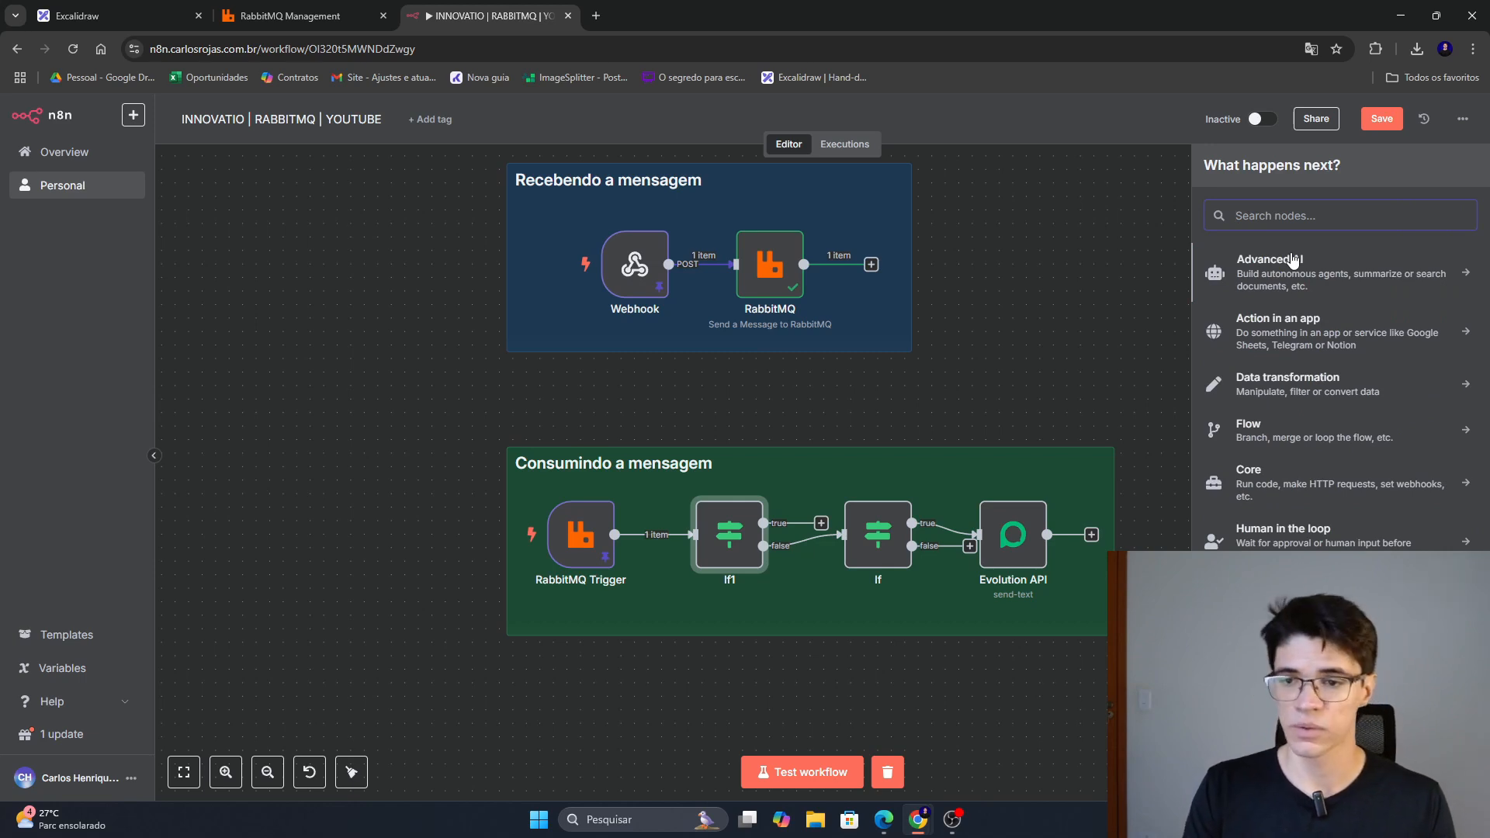
# Add an Evolution API node on If1's true output and place it above the Consumindo a mensagem group.
pyautogui.write('evo')
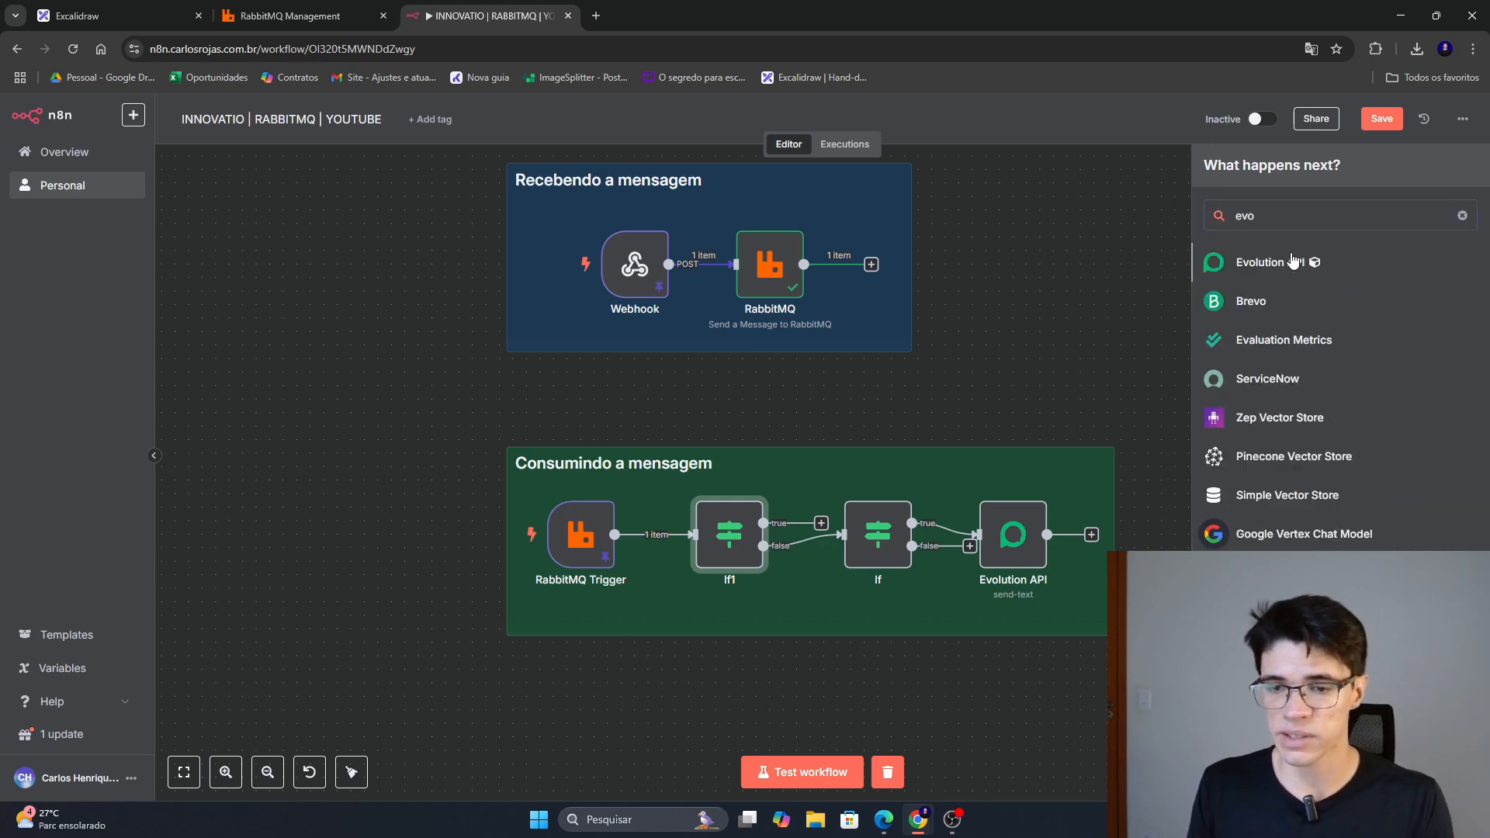
pyautogui.click(1293, 261)
pyautogui.press('Escape')
pyautogui.moveTo(888, 477); pyautogui.dragTo(885, 407)
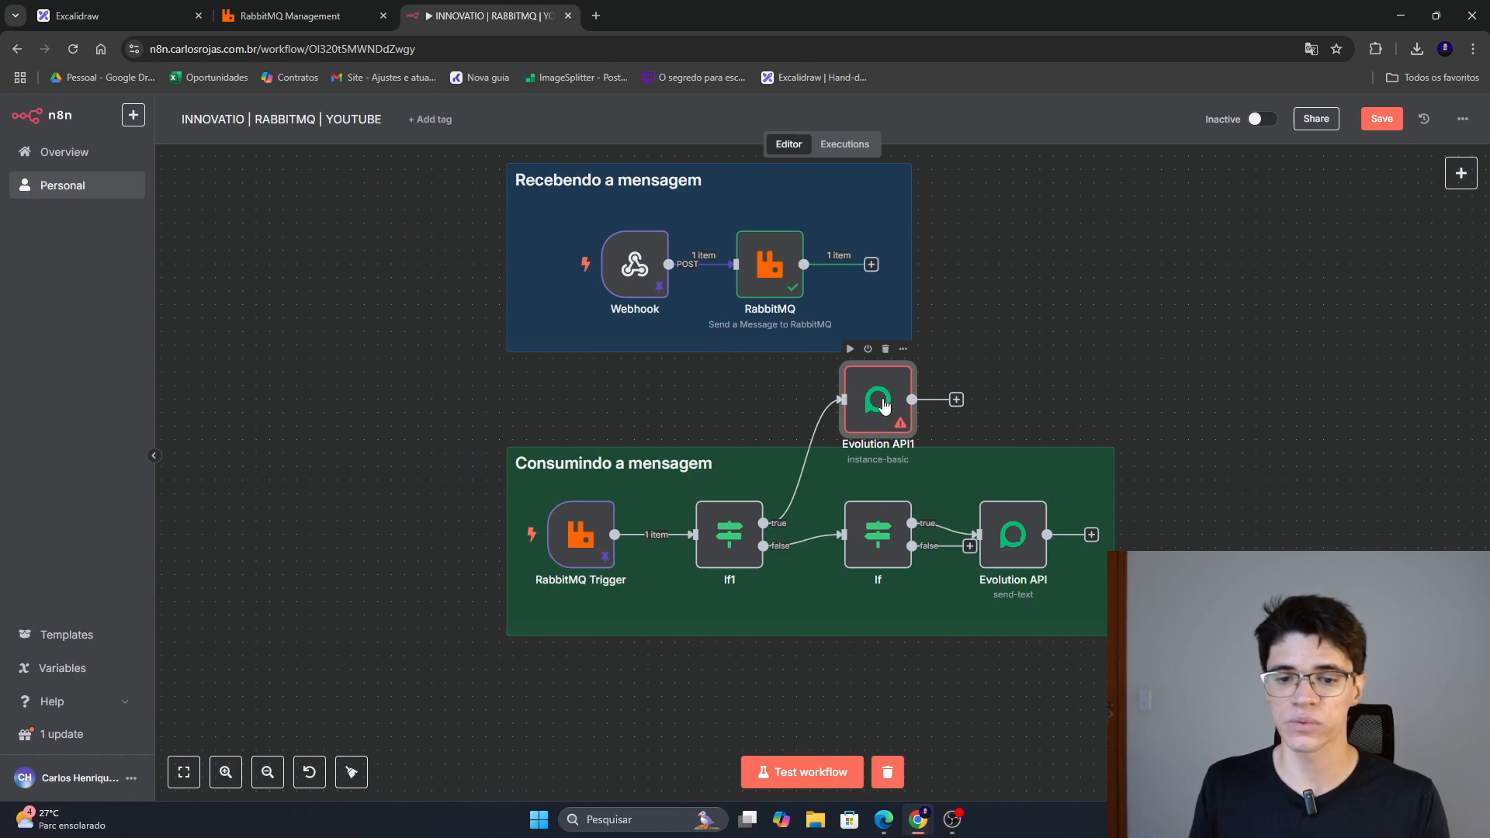
# Set the Evolution API1 node's resource to Mensagem with instance name carlos.
pyautogui.doubleClick(883, 405)
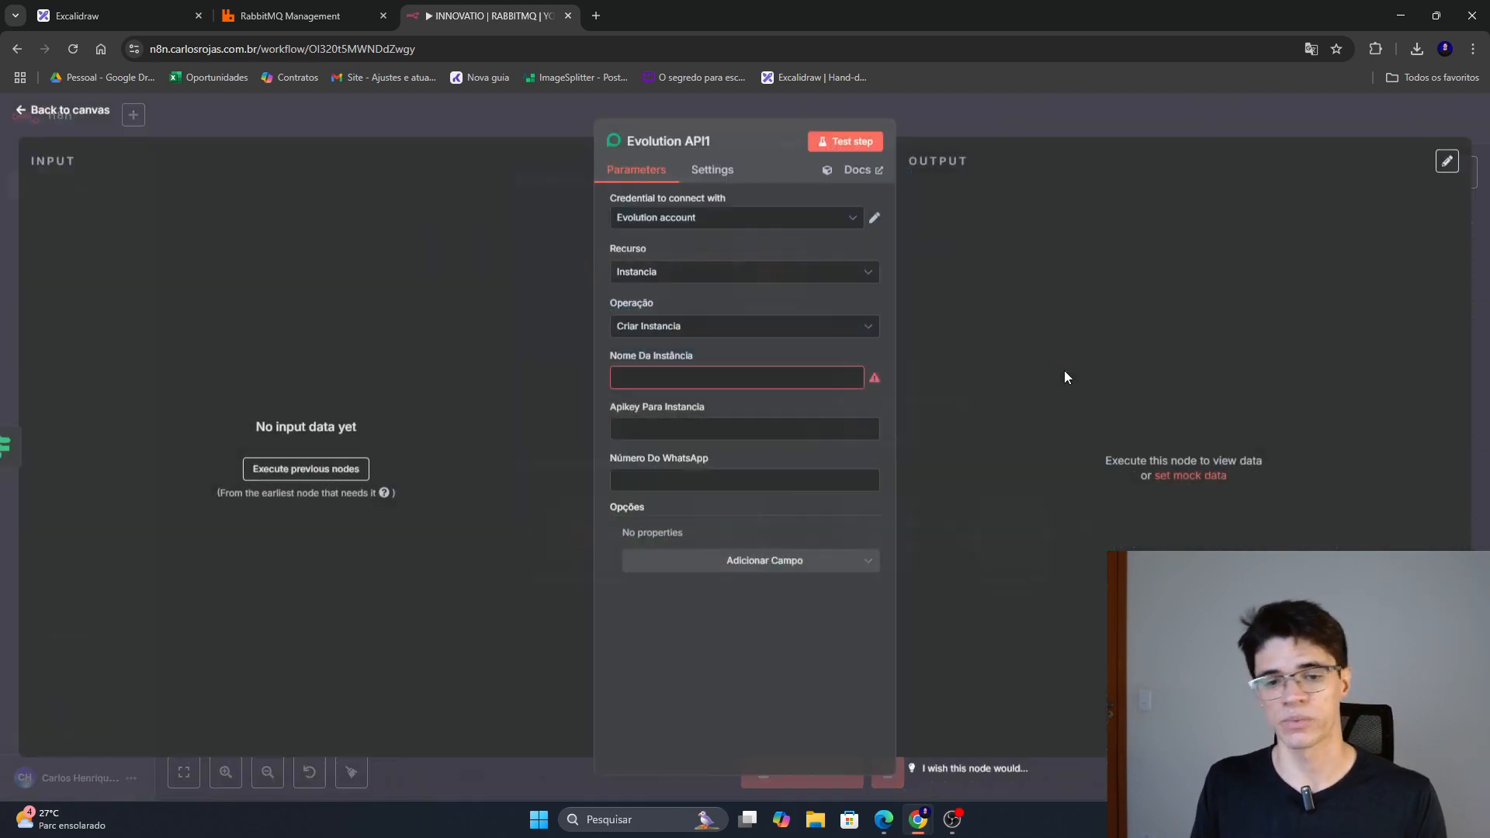
pyautogui.click(709, 266)
pyautogui.click(696, 336)
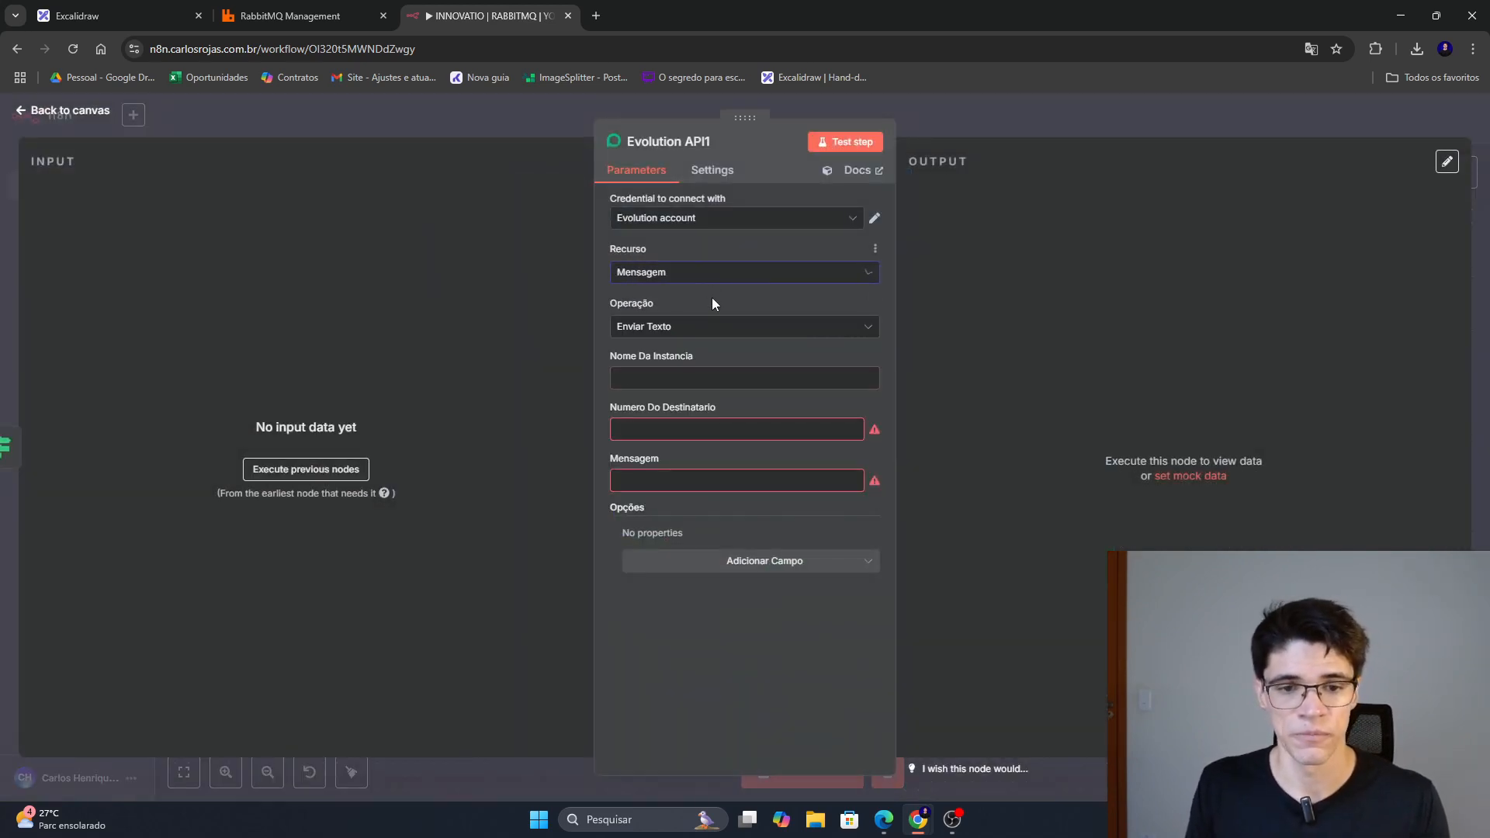
pyautogui.click(734, 372)
pyautogui.write('carlos')
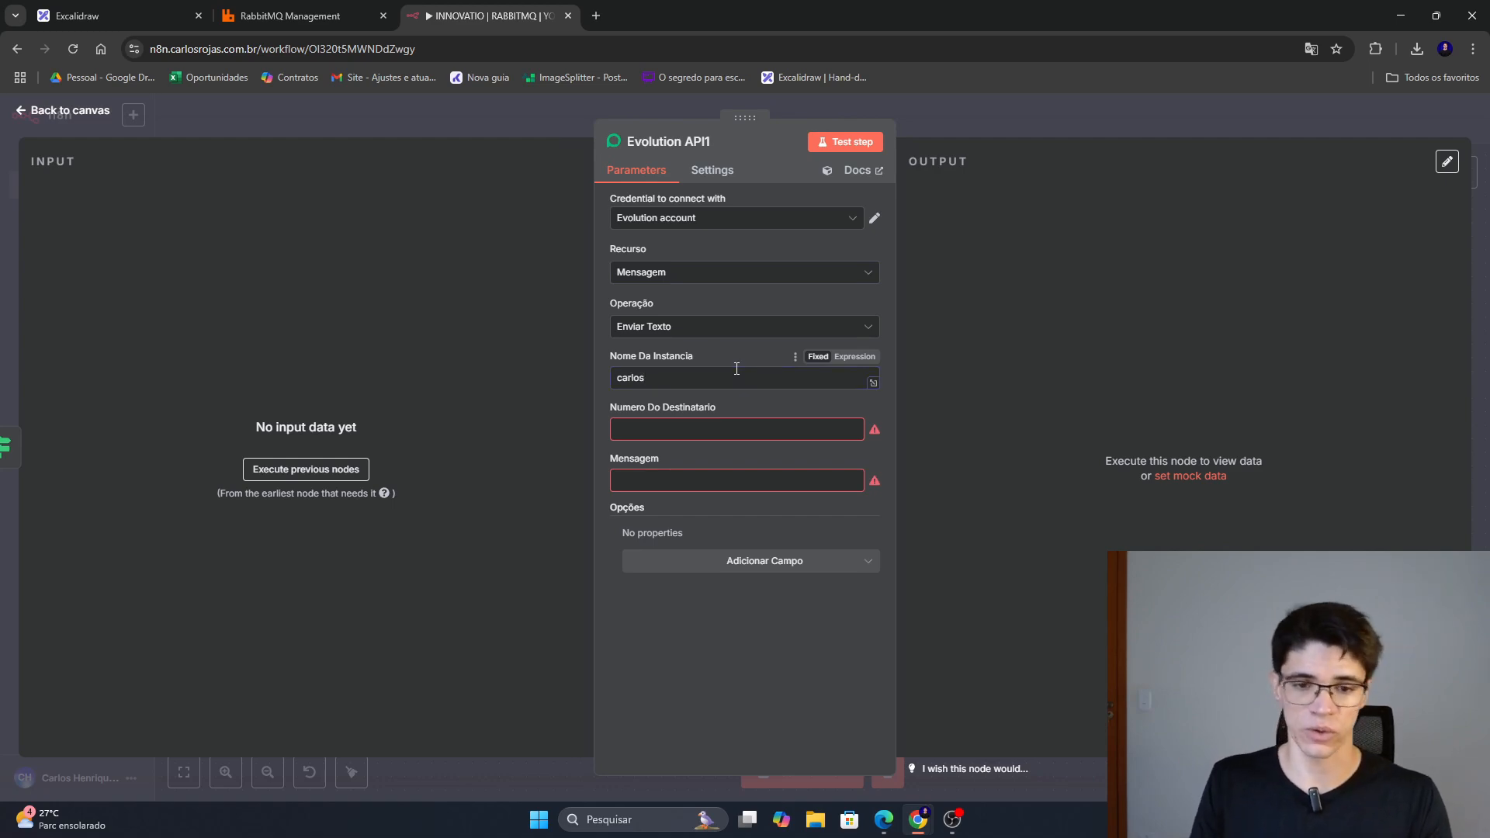
# Copy the recipient number expression from the Evolution API node into the Evolution API1 node's recipient number.
pyautogui.click(1051, 115)
pyautogui.doubleClick(988, 546)
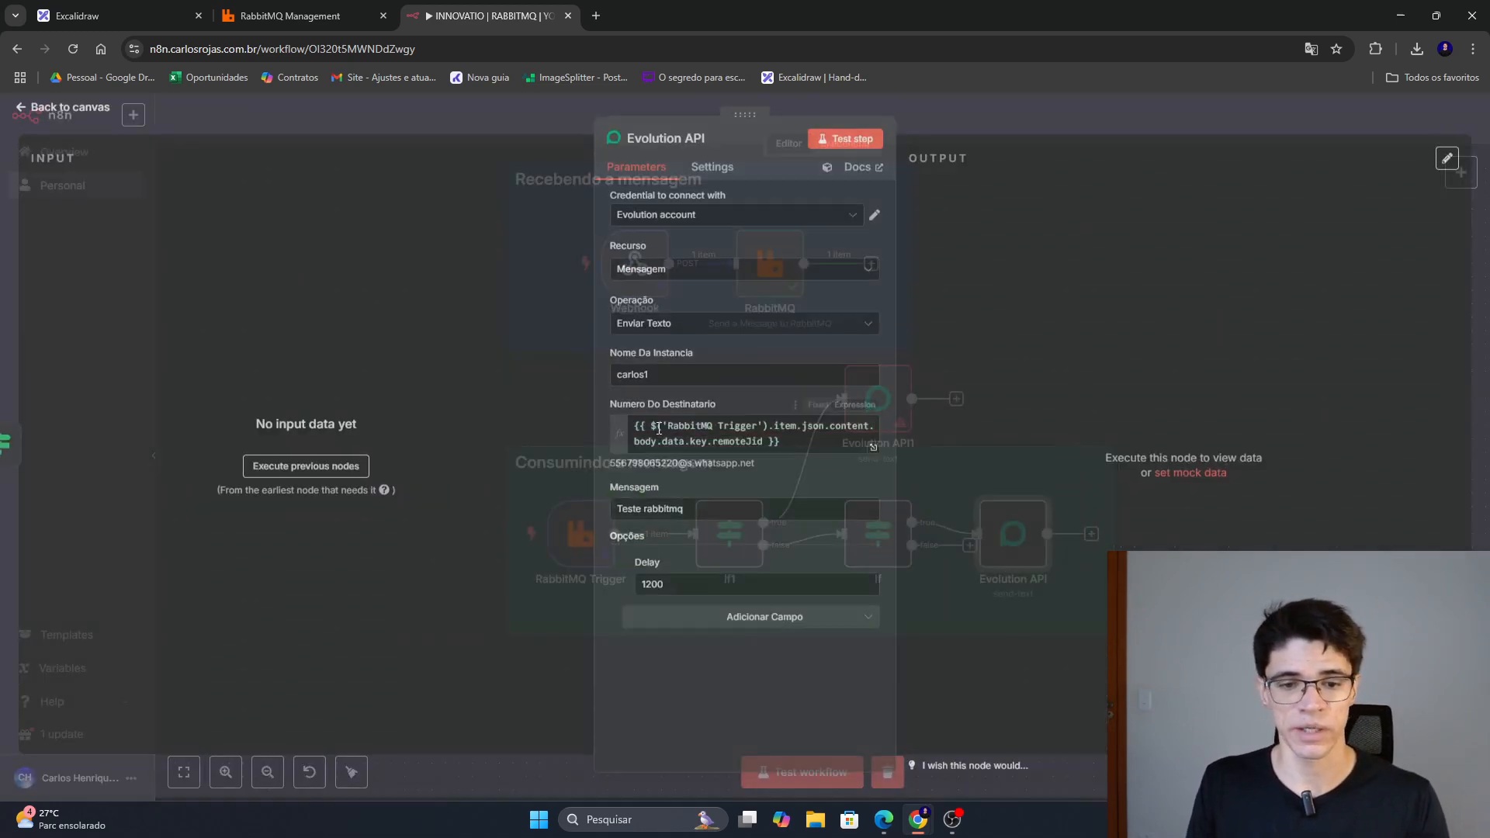
pyautogui.click(752, 444)
pyautogui.hotkey('ctrl', 'a')
pyautogui.hotkey('ctrl', 'c')
pyautogui.click(988, 124)
pyautogui.doubleClick(888, 409)
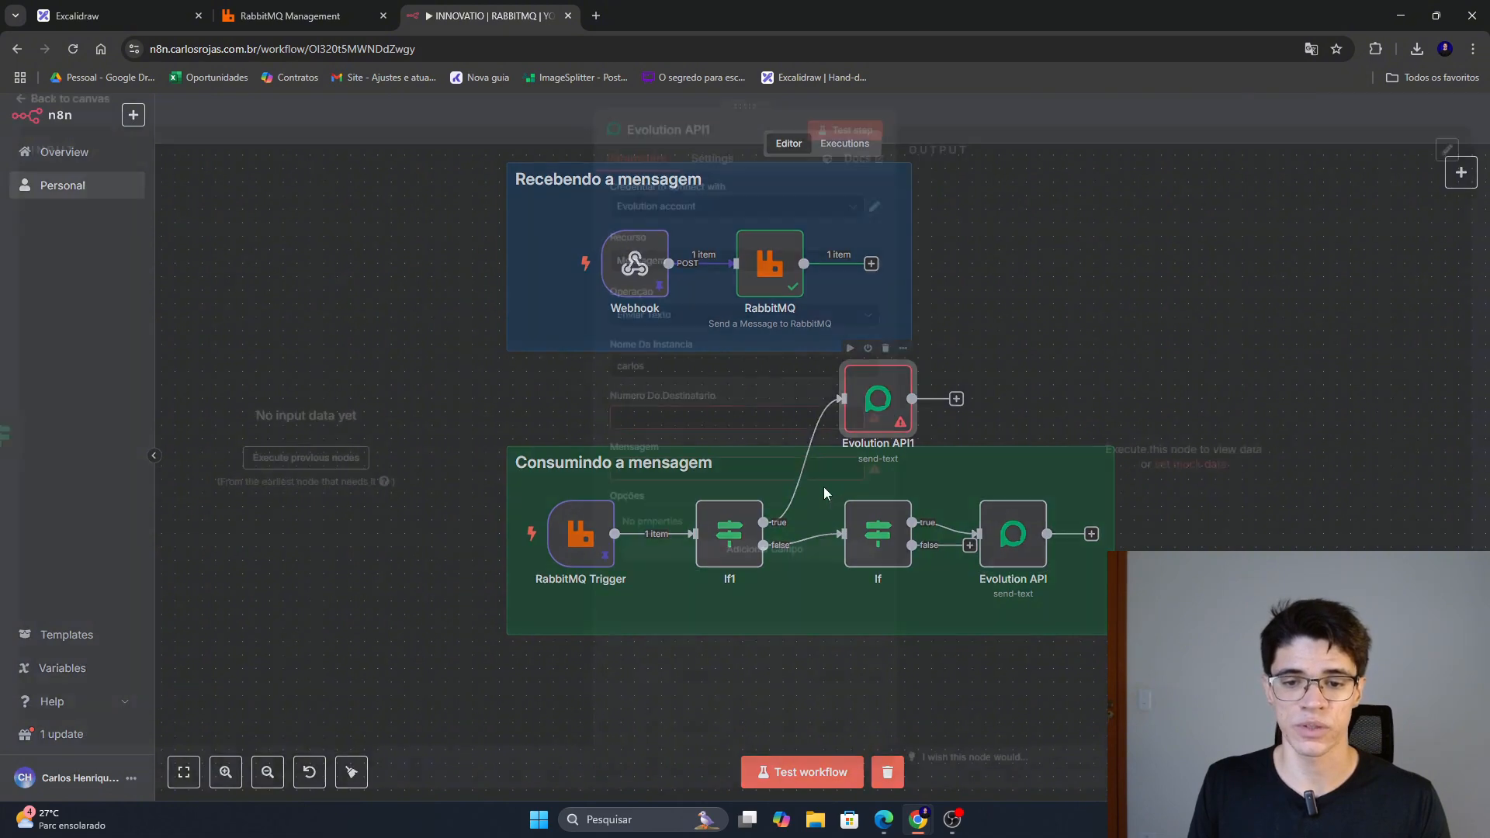
pyautogui.click(737, 419)
pyautogui.hotkey('ctrl', 'v')
# Enter an error message beginning with "Deu erro no" as the Evolution API1 node's message text.
pyautogui.click(732, 515)
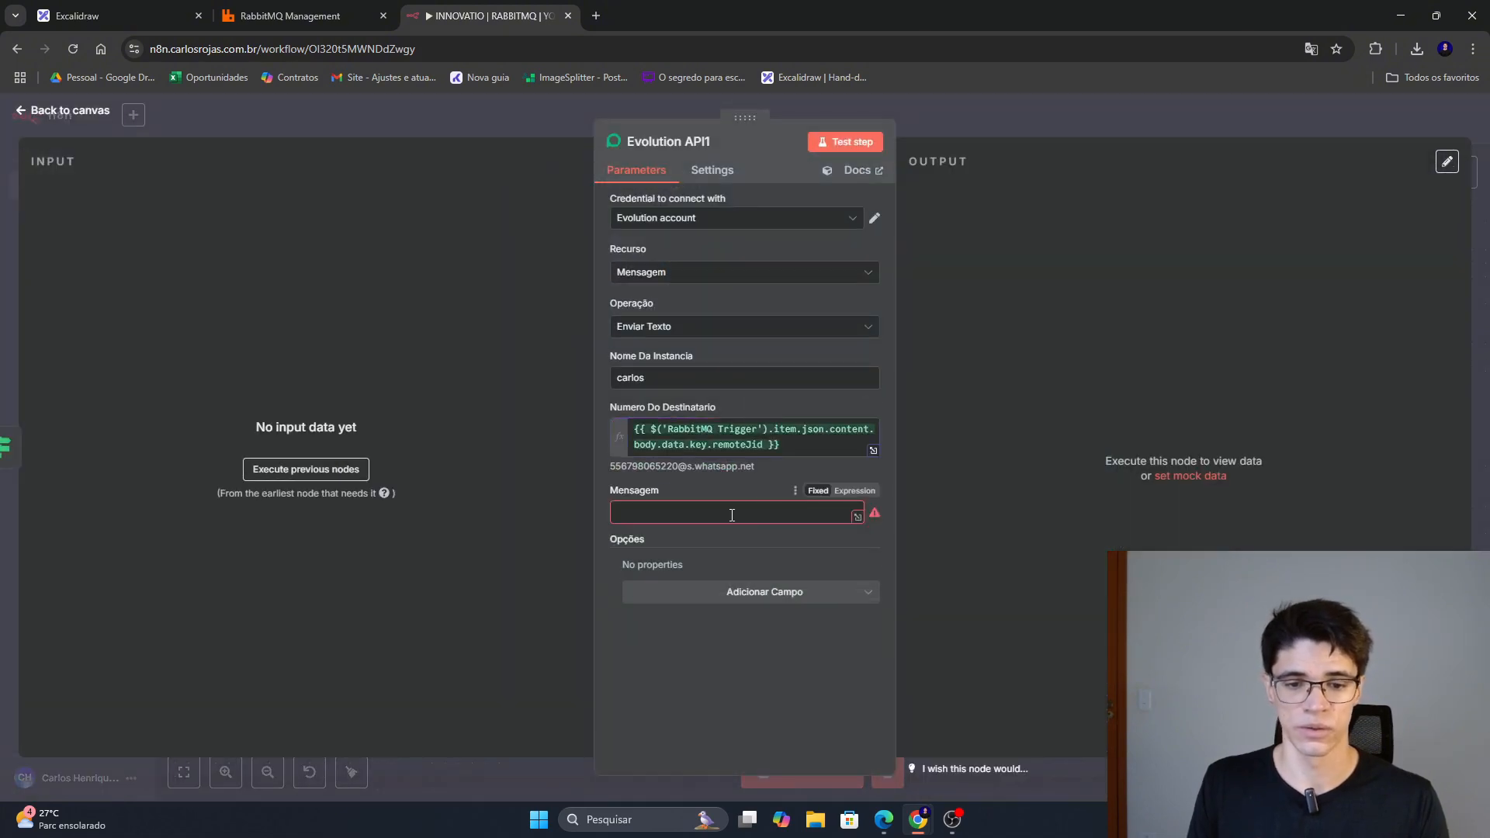
pyautogui.write('Deu er')
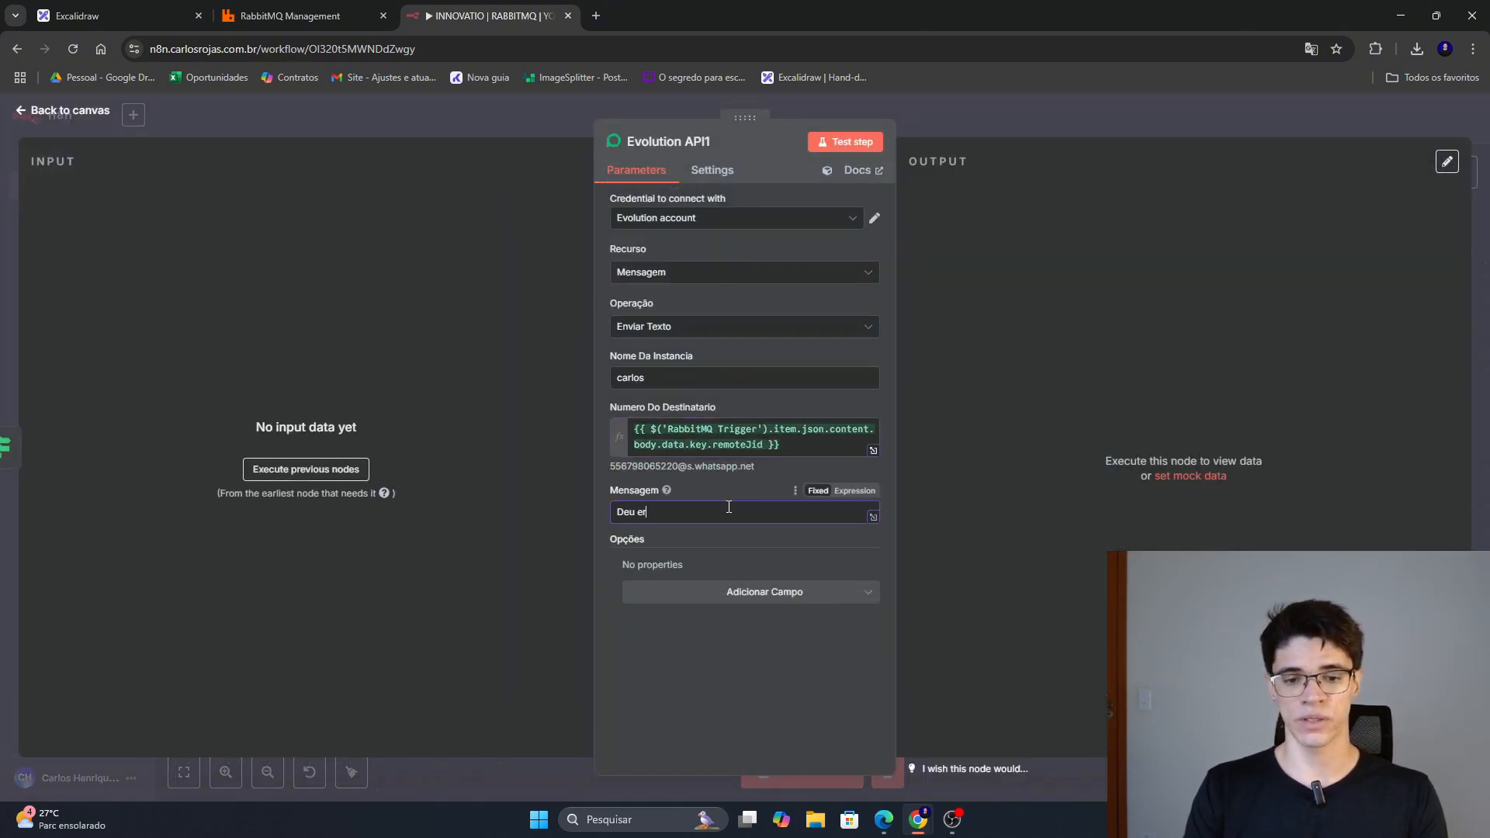
pyautogui.write('ro no')
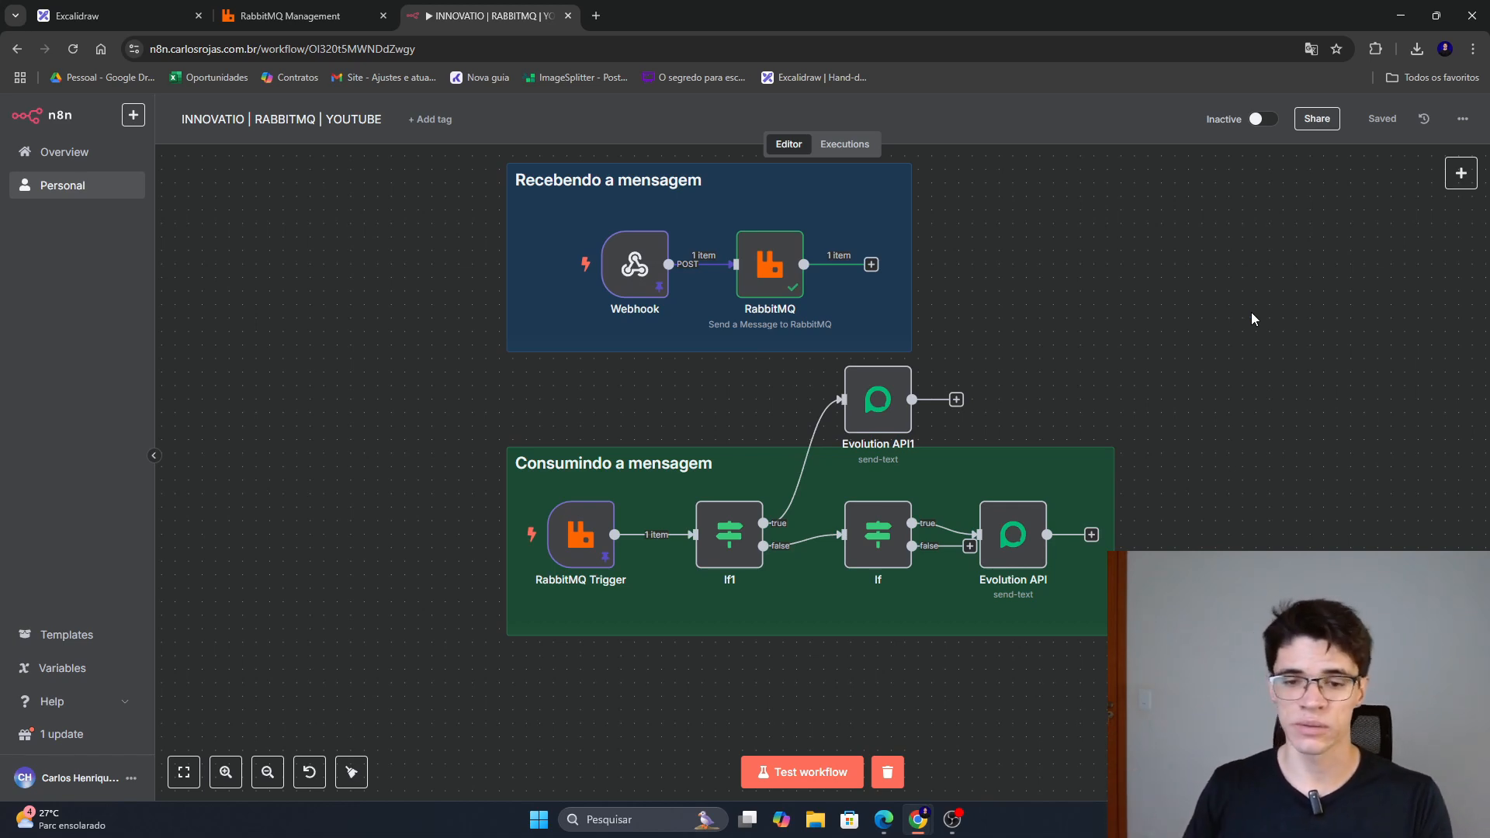
# Add an HTTP Request node connected to the Evolution API1 node's output.
pyautogui.click(957, 400)
pyautogui.write('http')
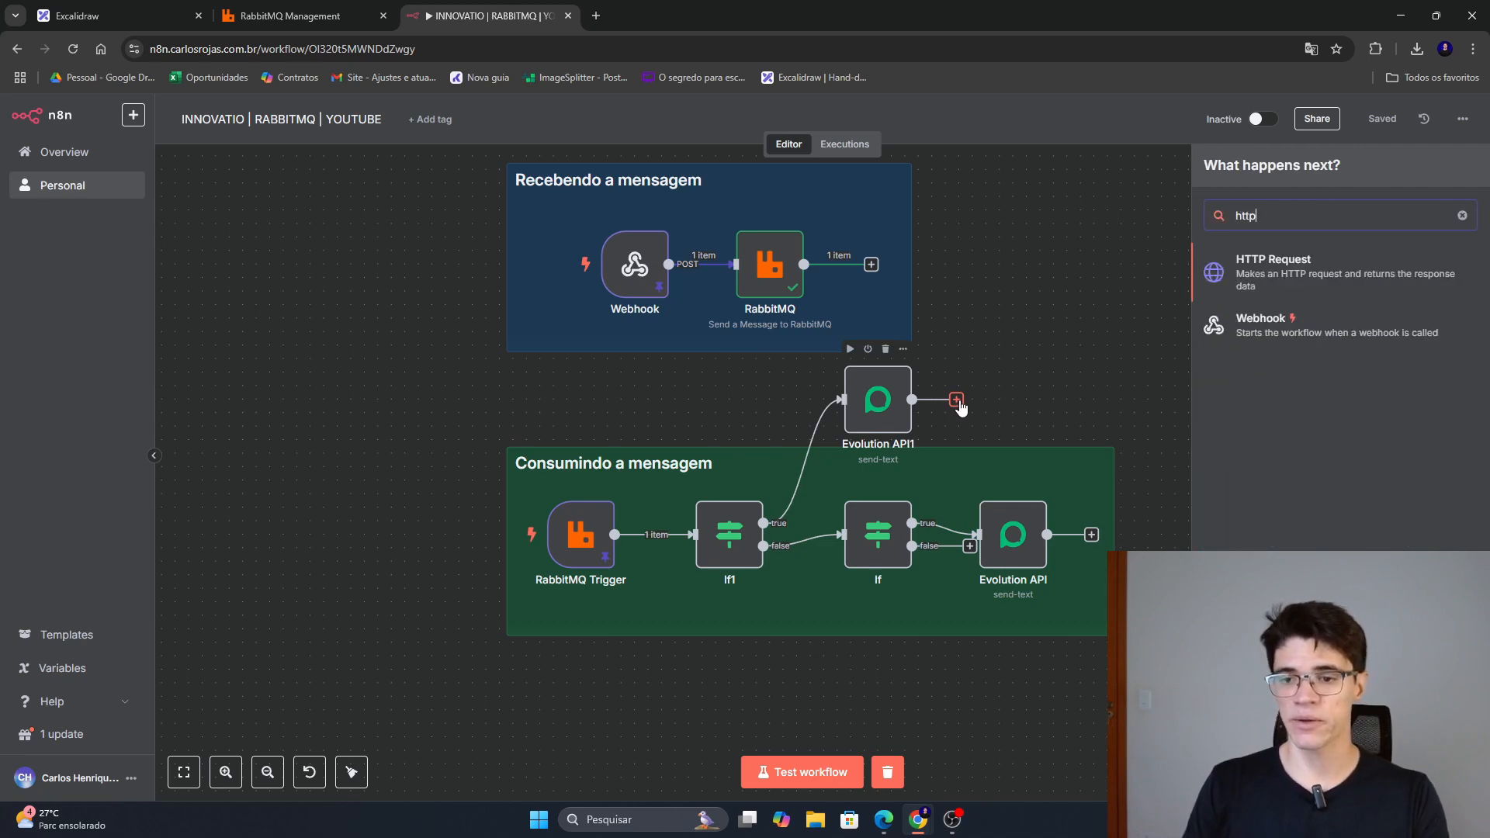
pyautogui.click(1284, 273)
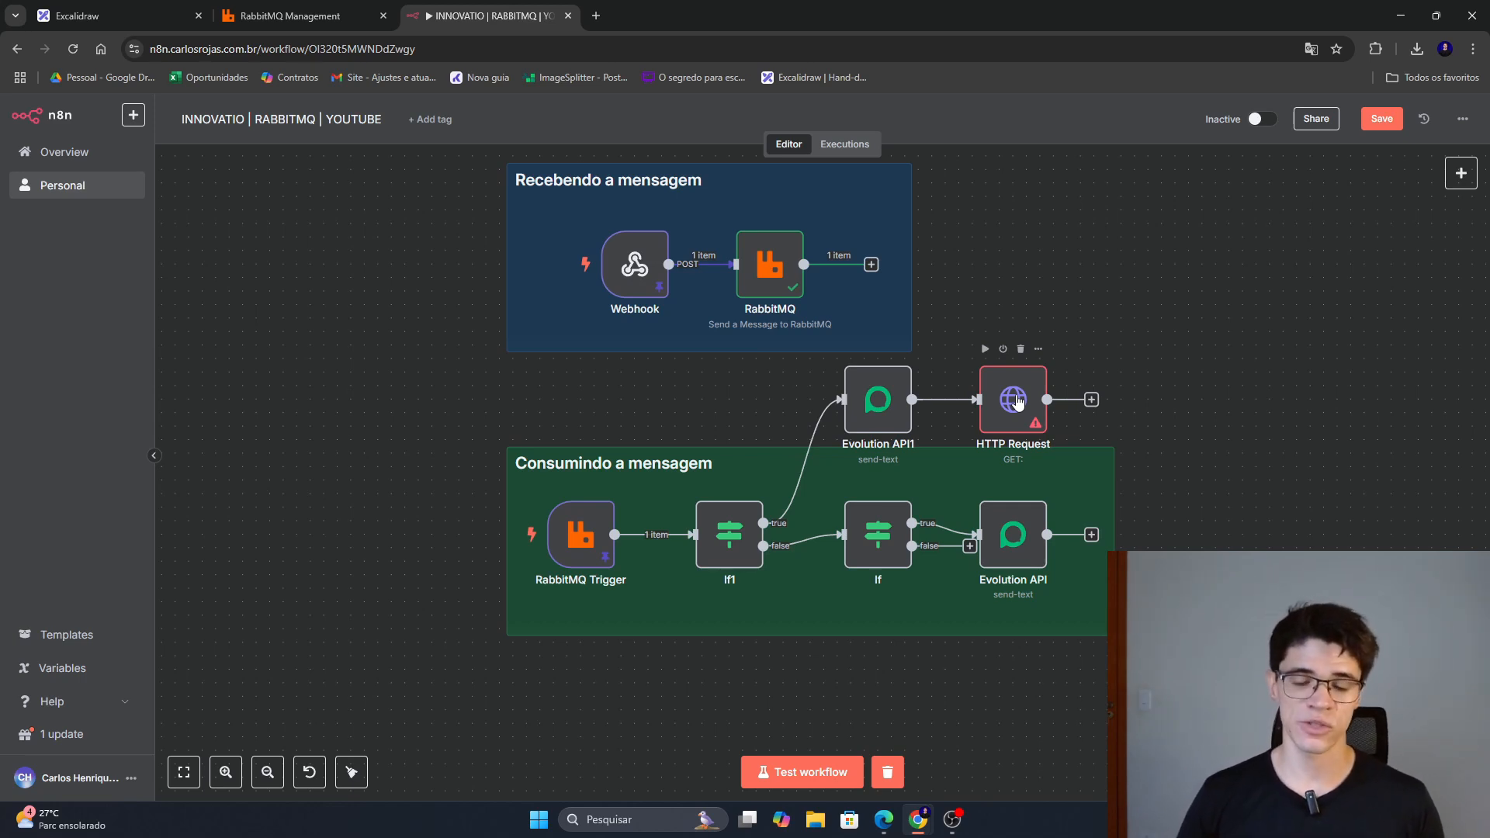
# Delete the HTTP Request node attached to Evolution API1 and save the workflow.
pyautogui.click(1021, 349)
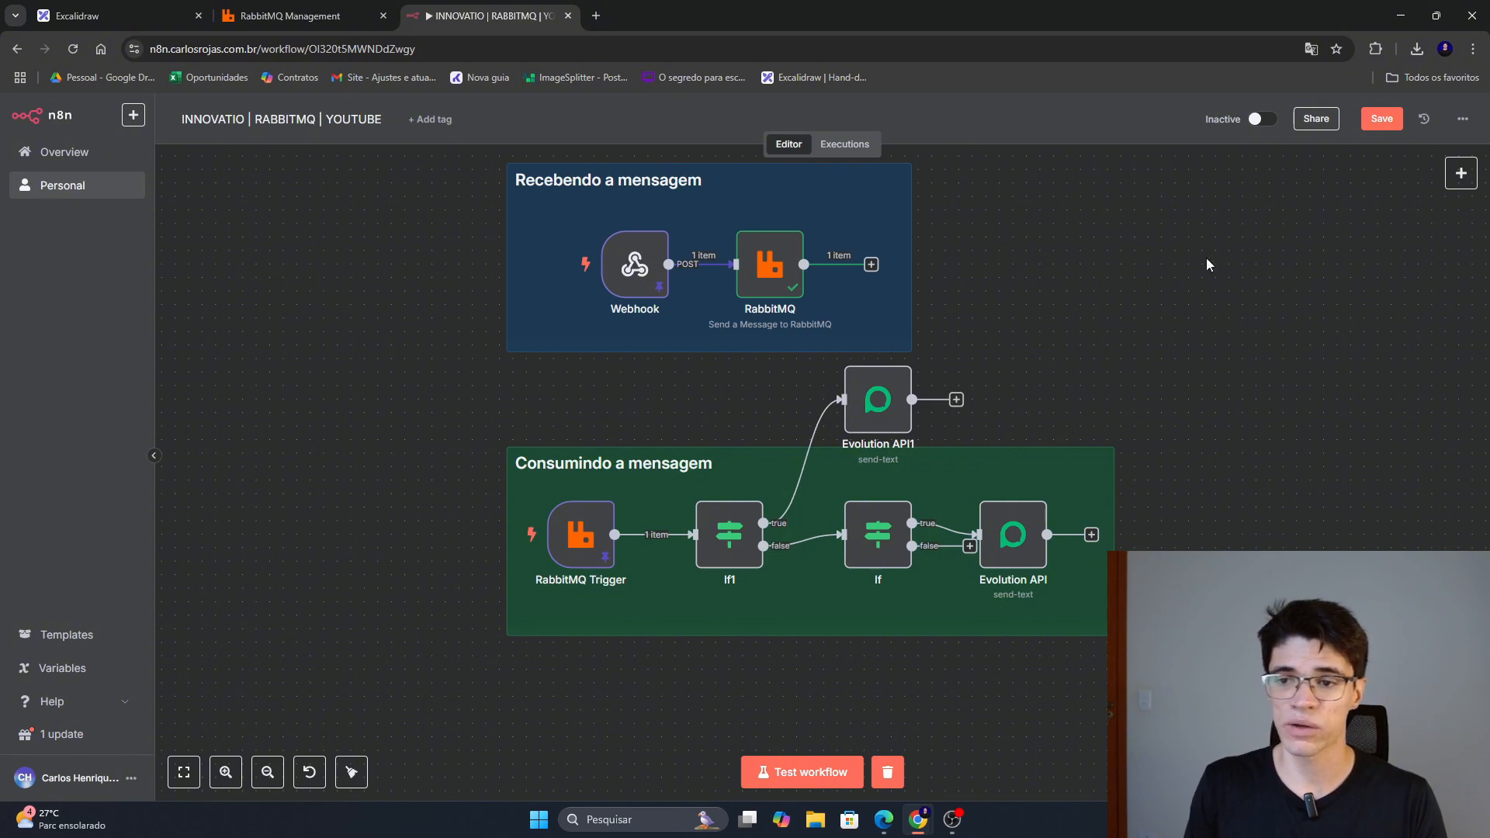
pyautogui.click(1381, 124)
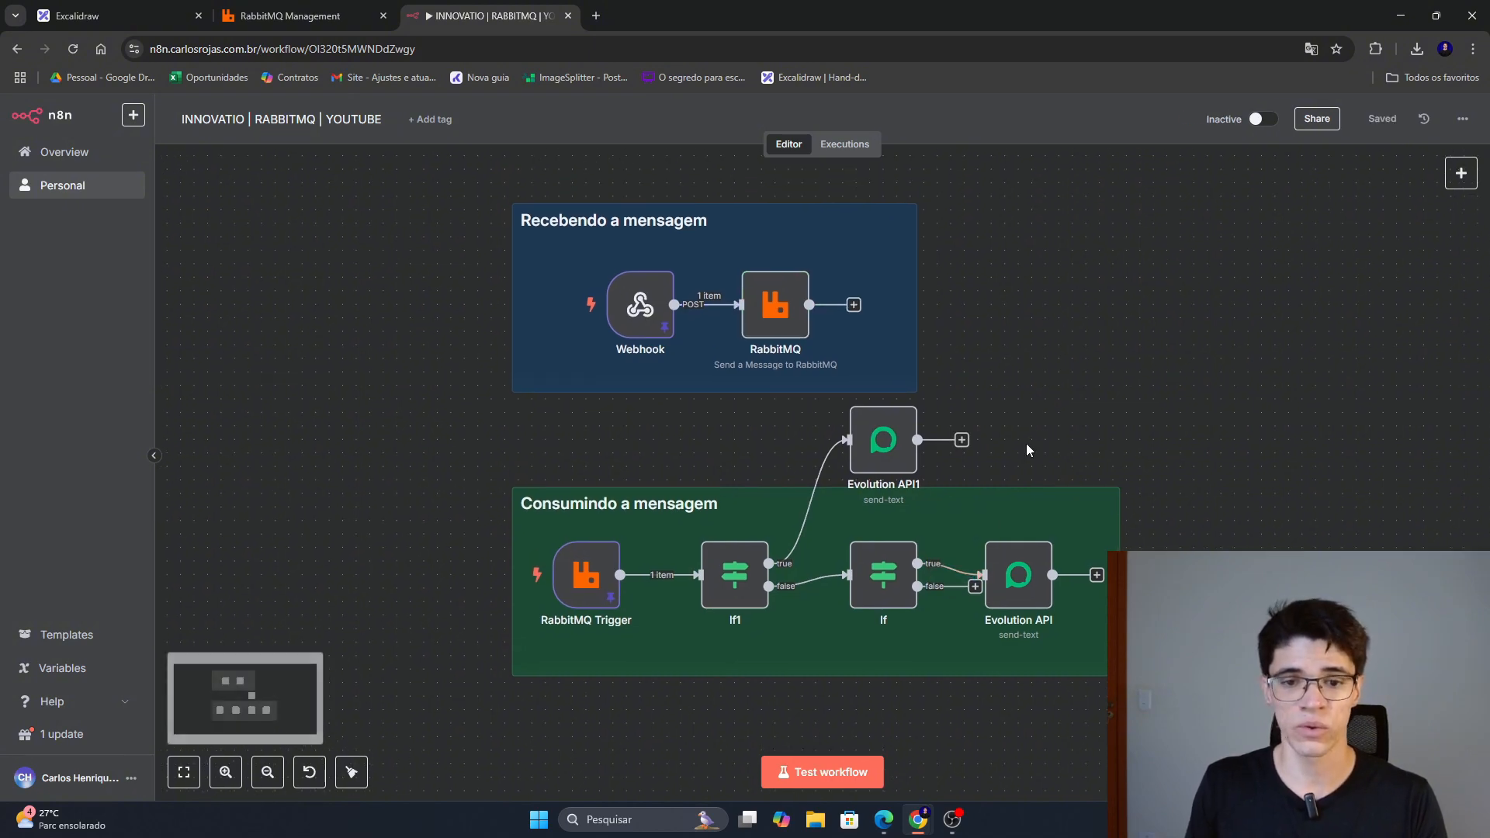
pyautogui.scroll(1, 1009, 458)
# Activate the workflow and run the RabbitMQ node to send the pinned webhook message to the queue.
pyautogui.click(295, 15)
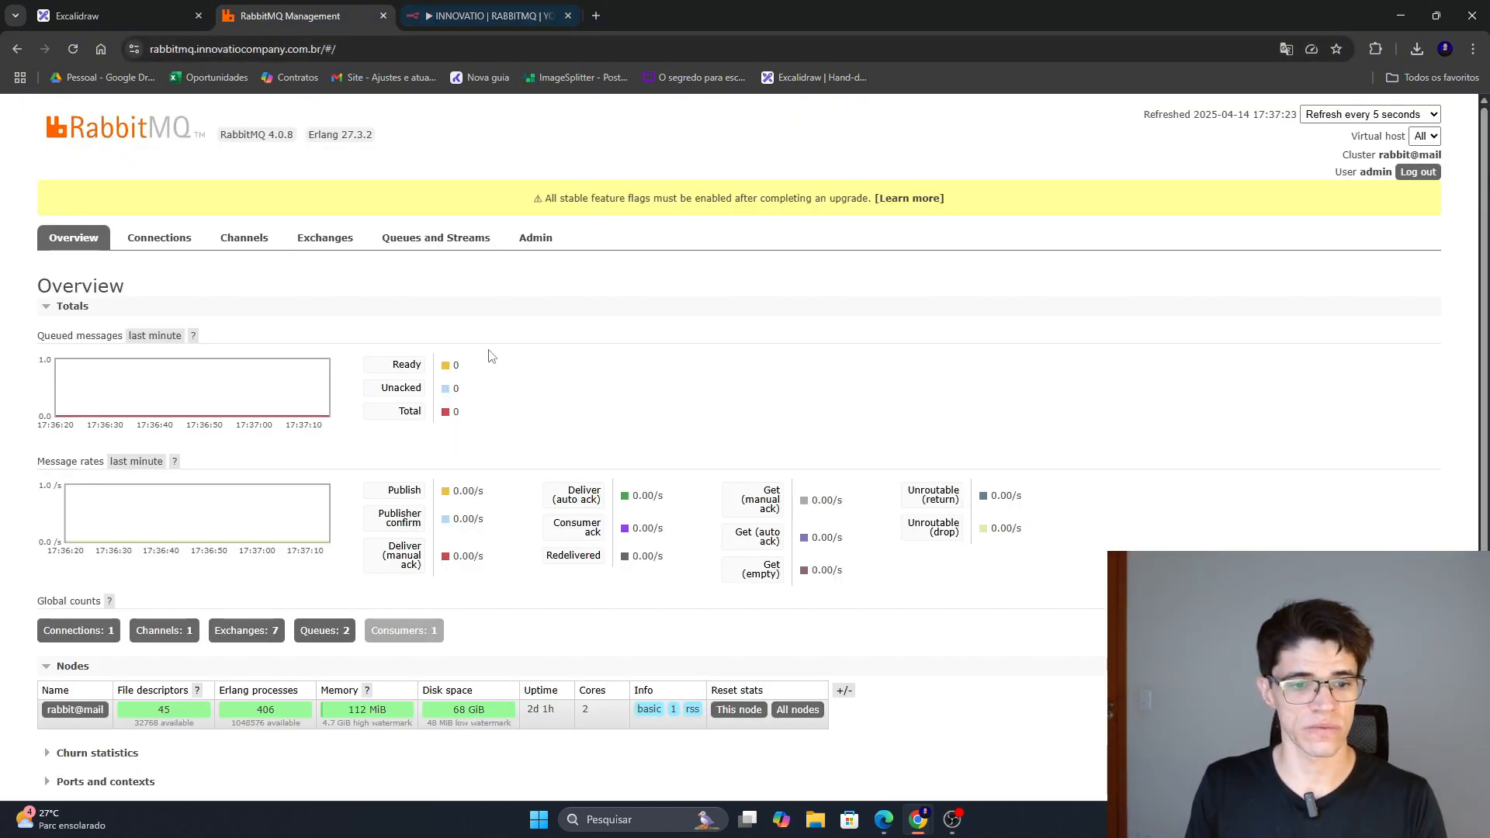
pyautogui.click(489, 16)
pyautogui.scroll(2, 1009, 233)
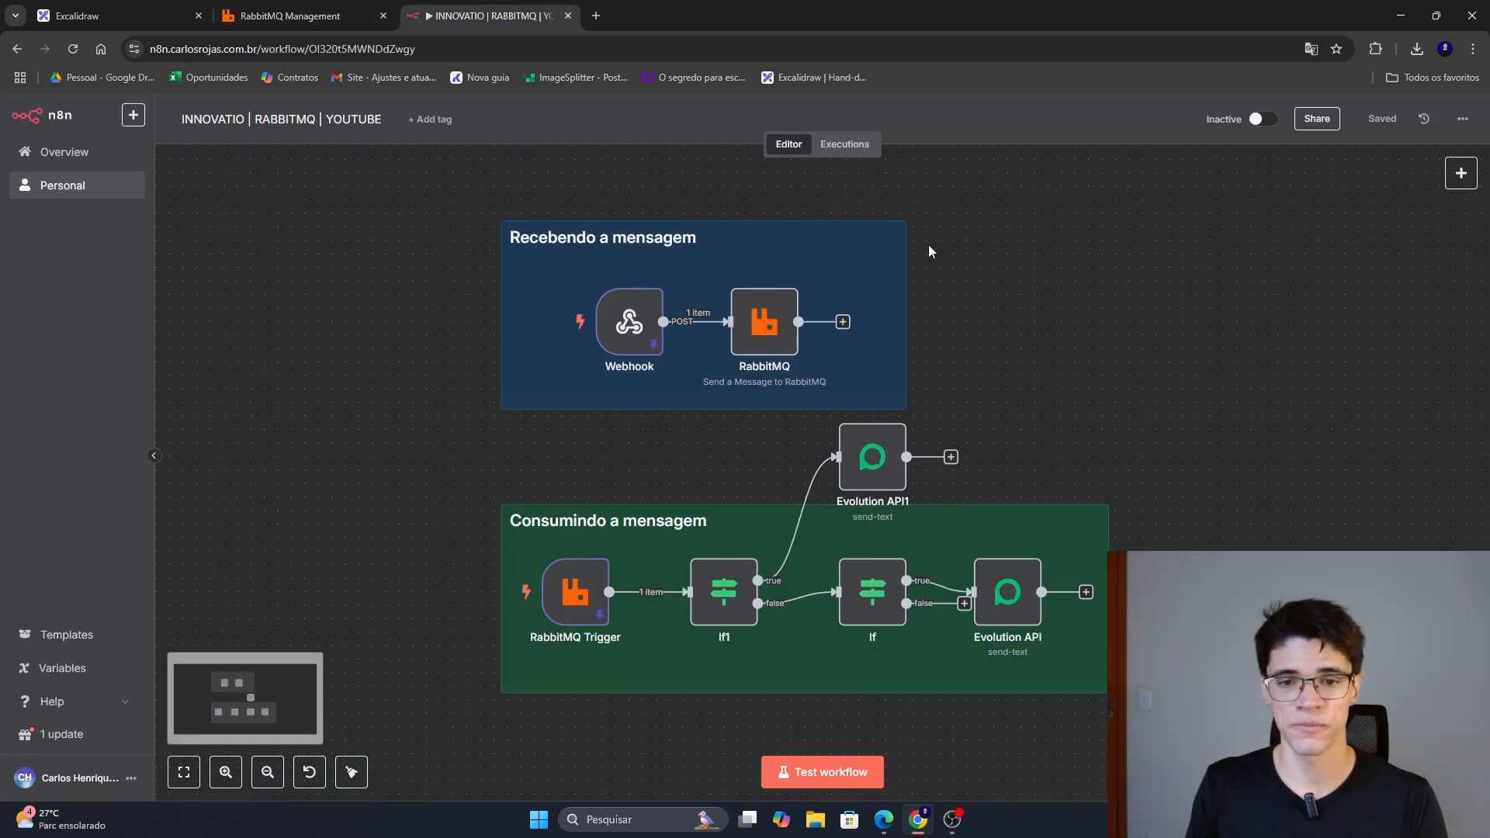
pyautogui.click(1263, 121)
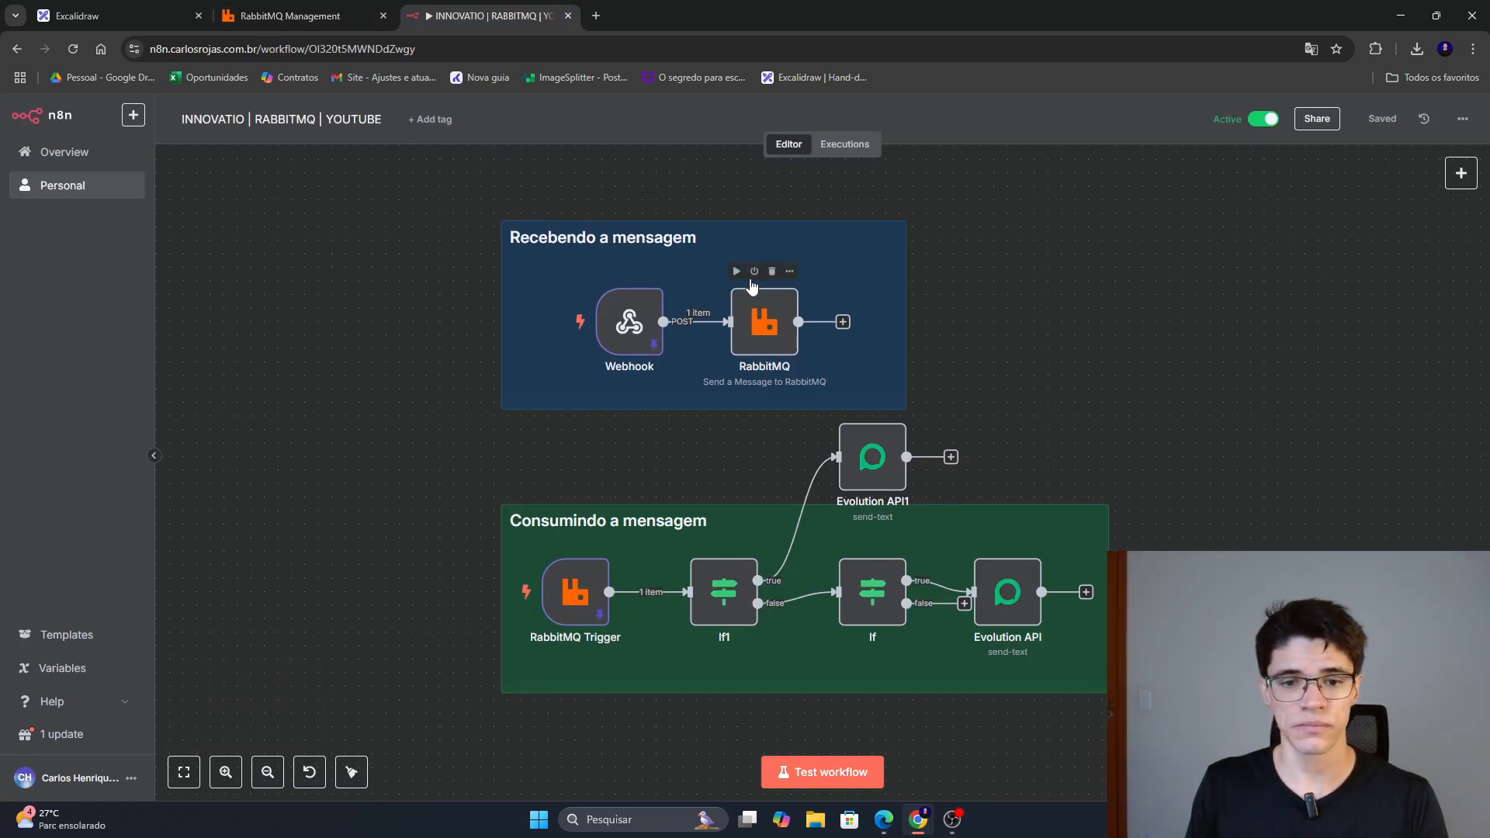
pyautogui.click(737, 270)
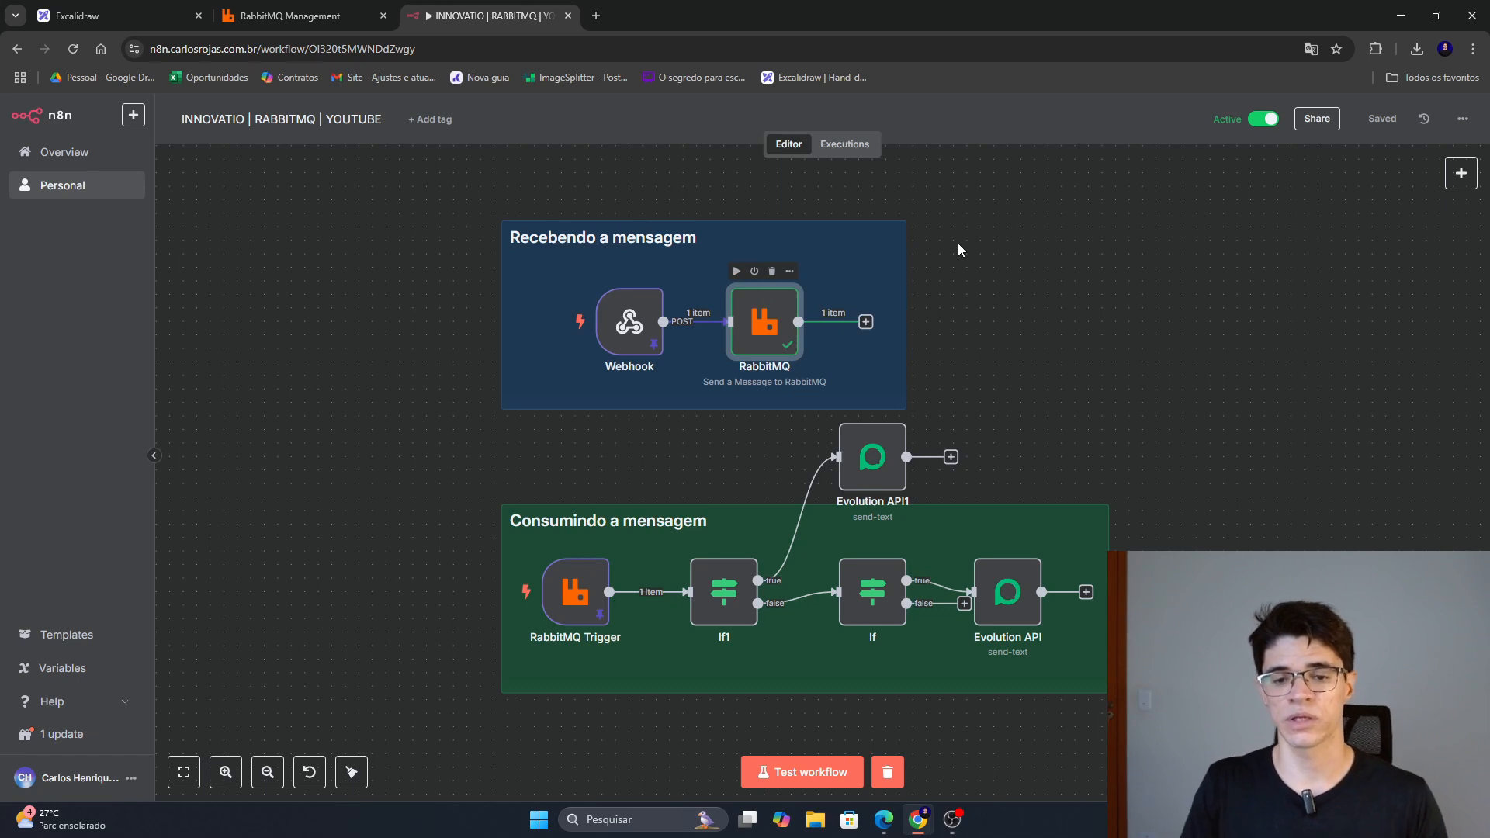
# Open the workflow's executions and compare the newest successful run, the manual test run and the first two failed runs.
pyautogui.click(843, 145)
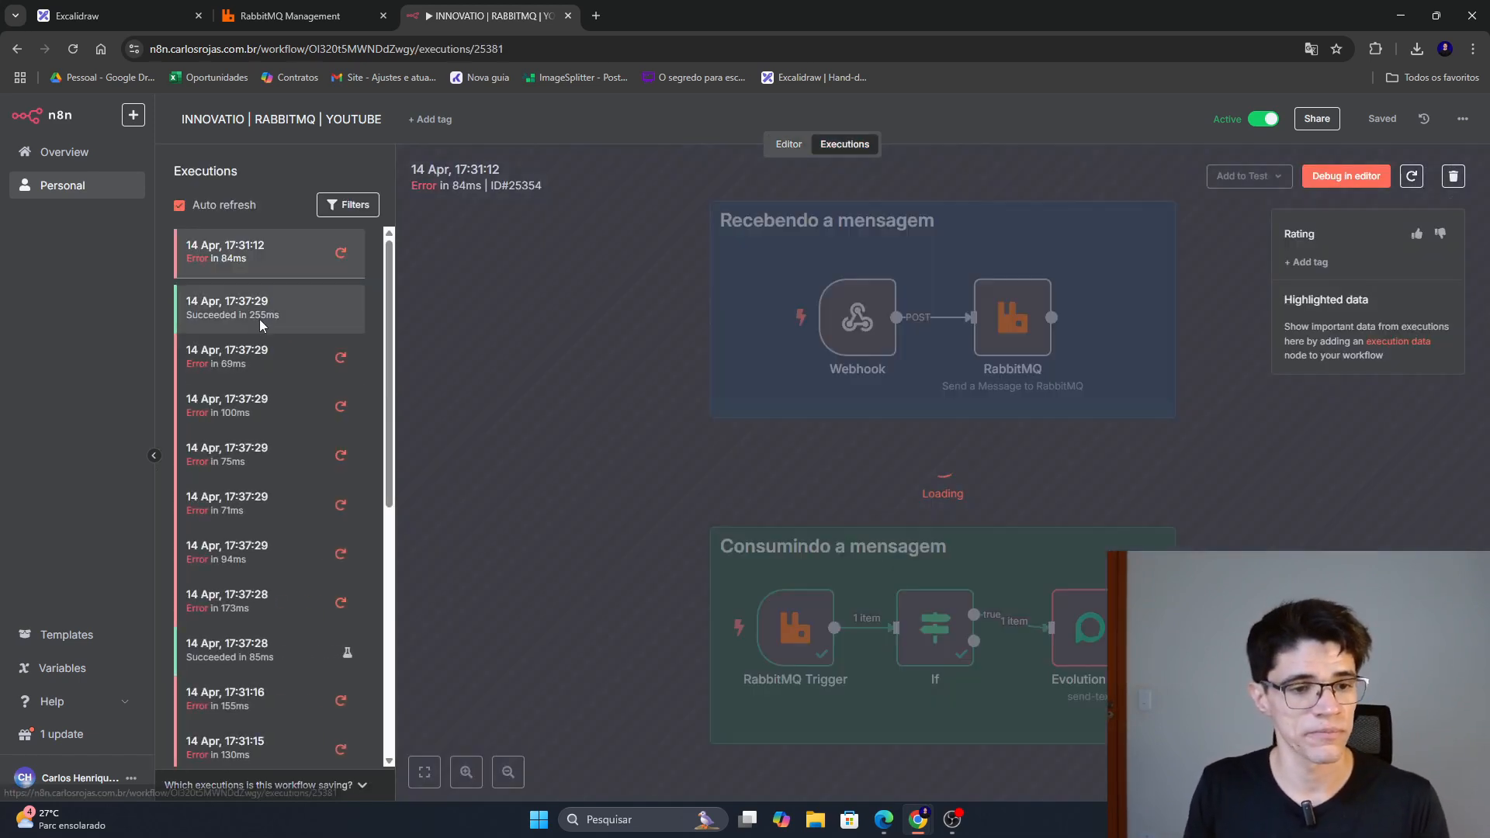
pyautogui.click(260, 314)
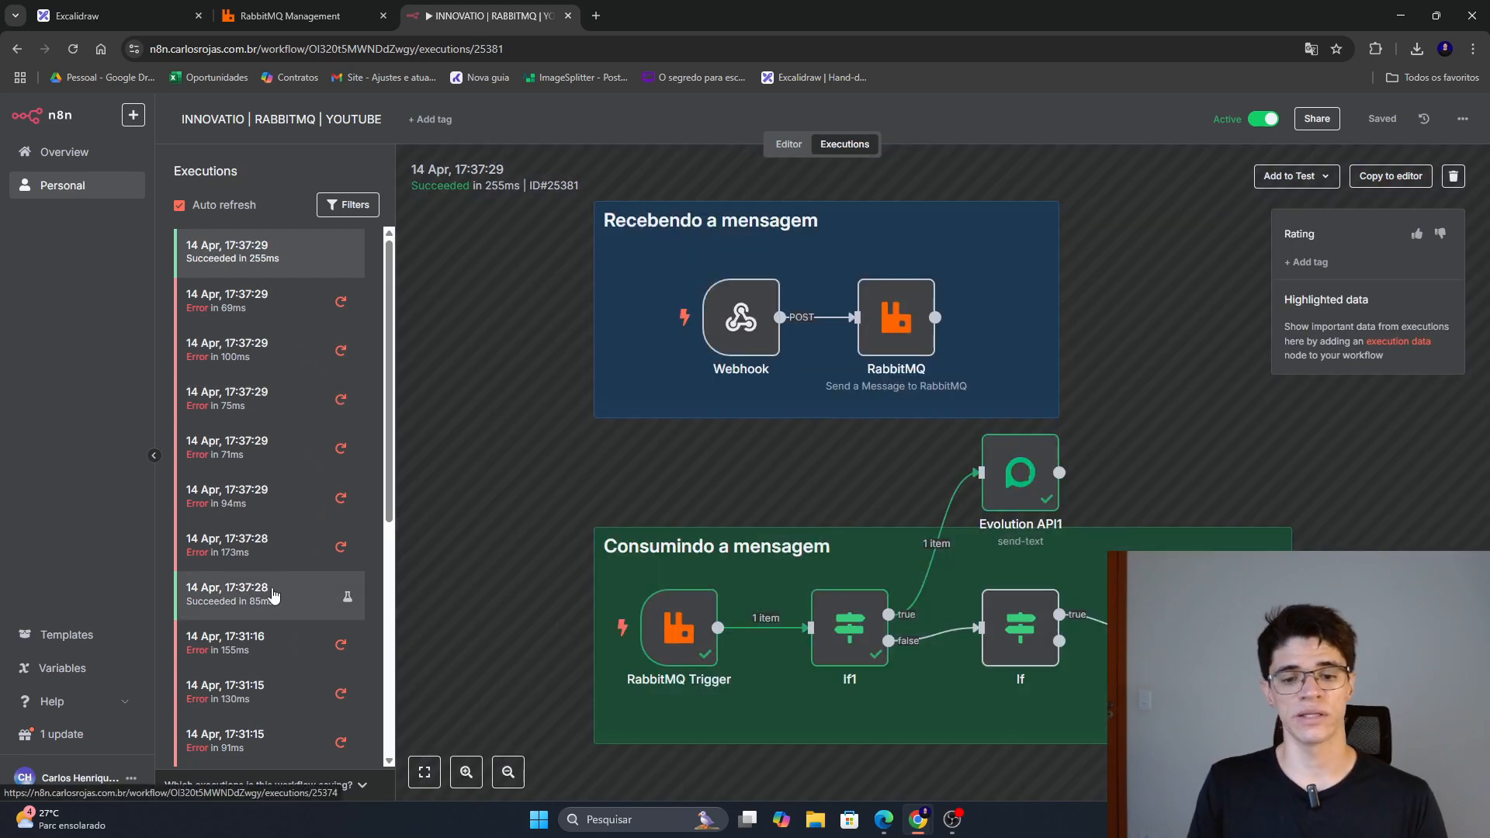
pyautogui.click(248, 594)
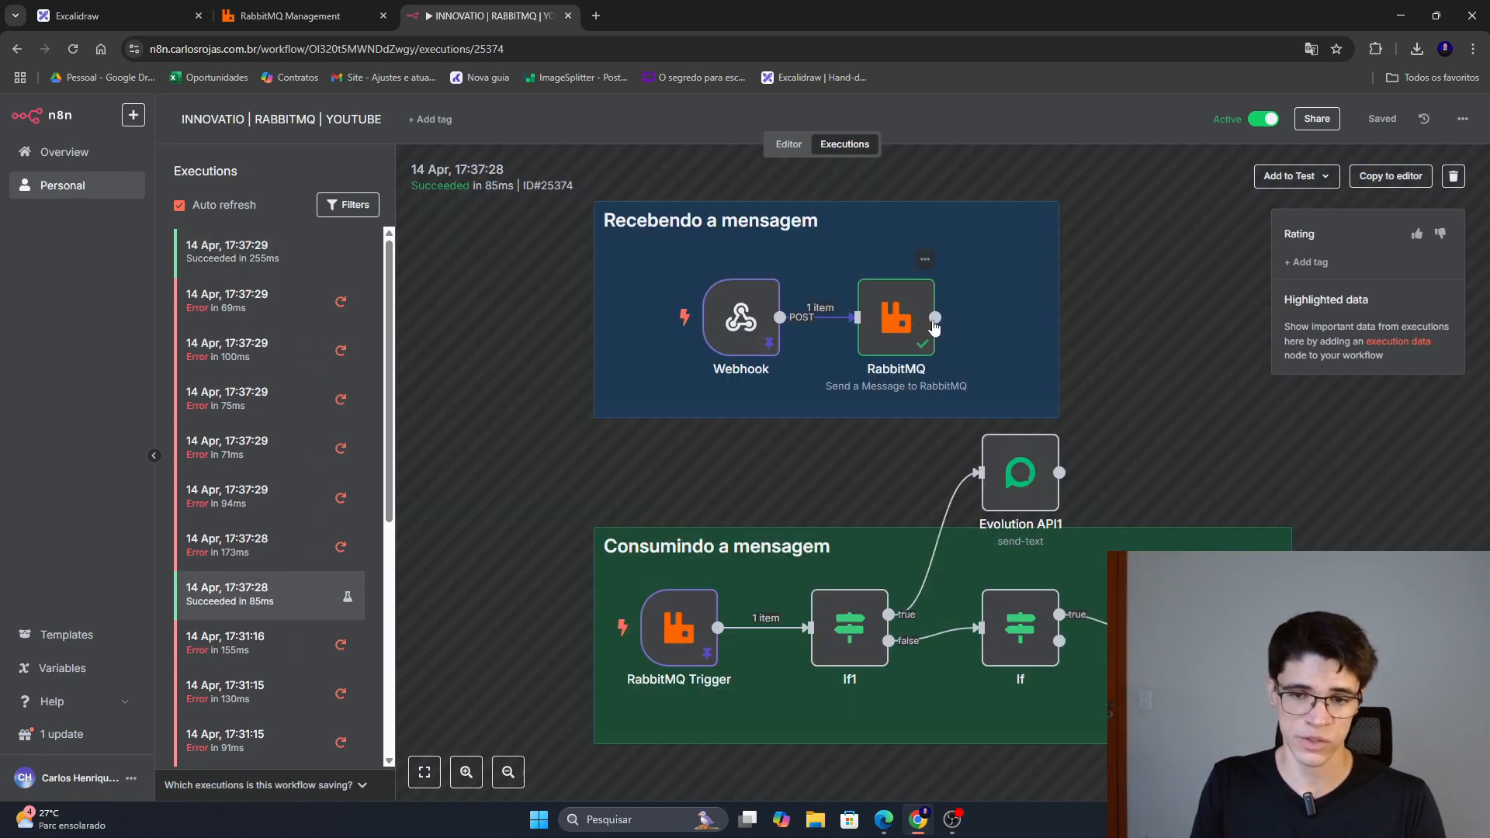
pyautogui.click(239, 556)
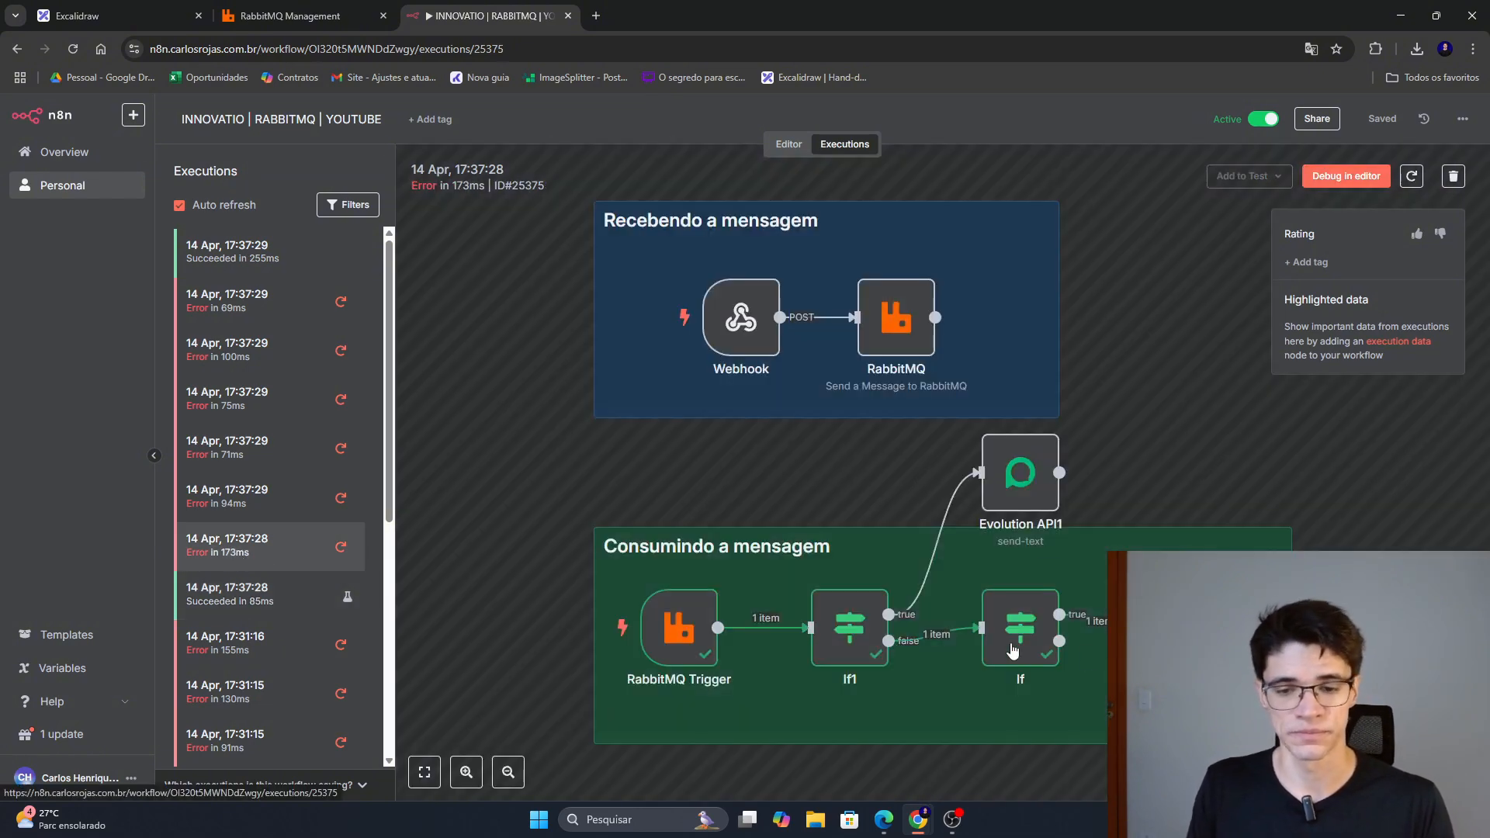
pyautogui.click(268, 506)
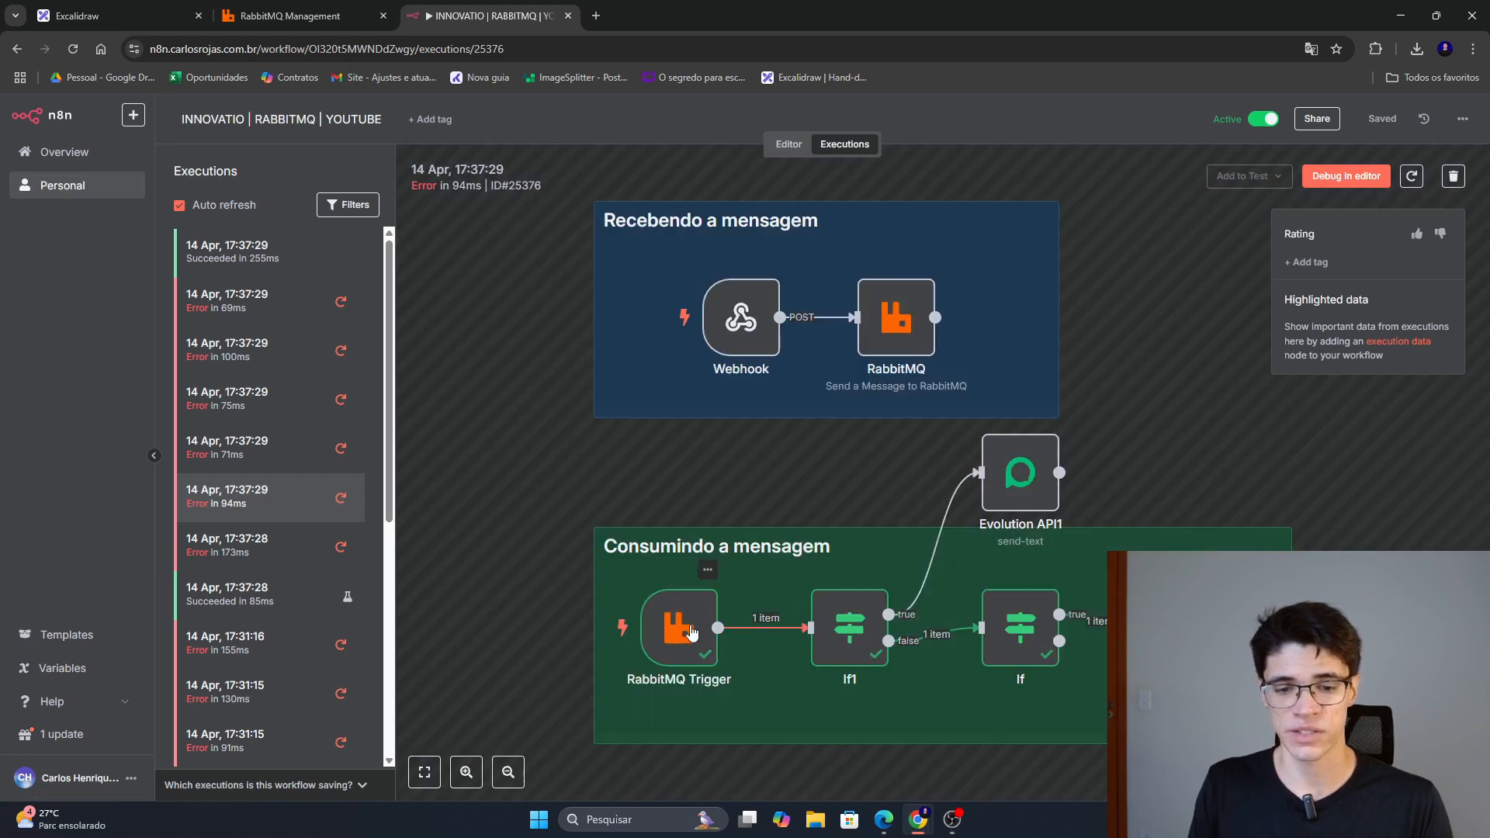
# Examine the x-delivery-count header in the RabbitMQ Trigger output of the selected failed execution.
pyautogui.doubleClick(694, 598)
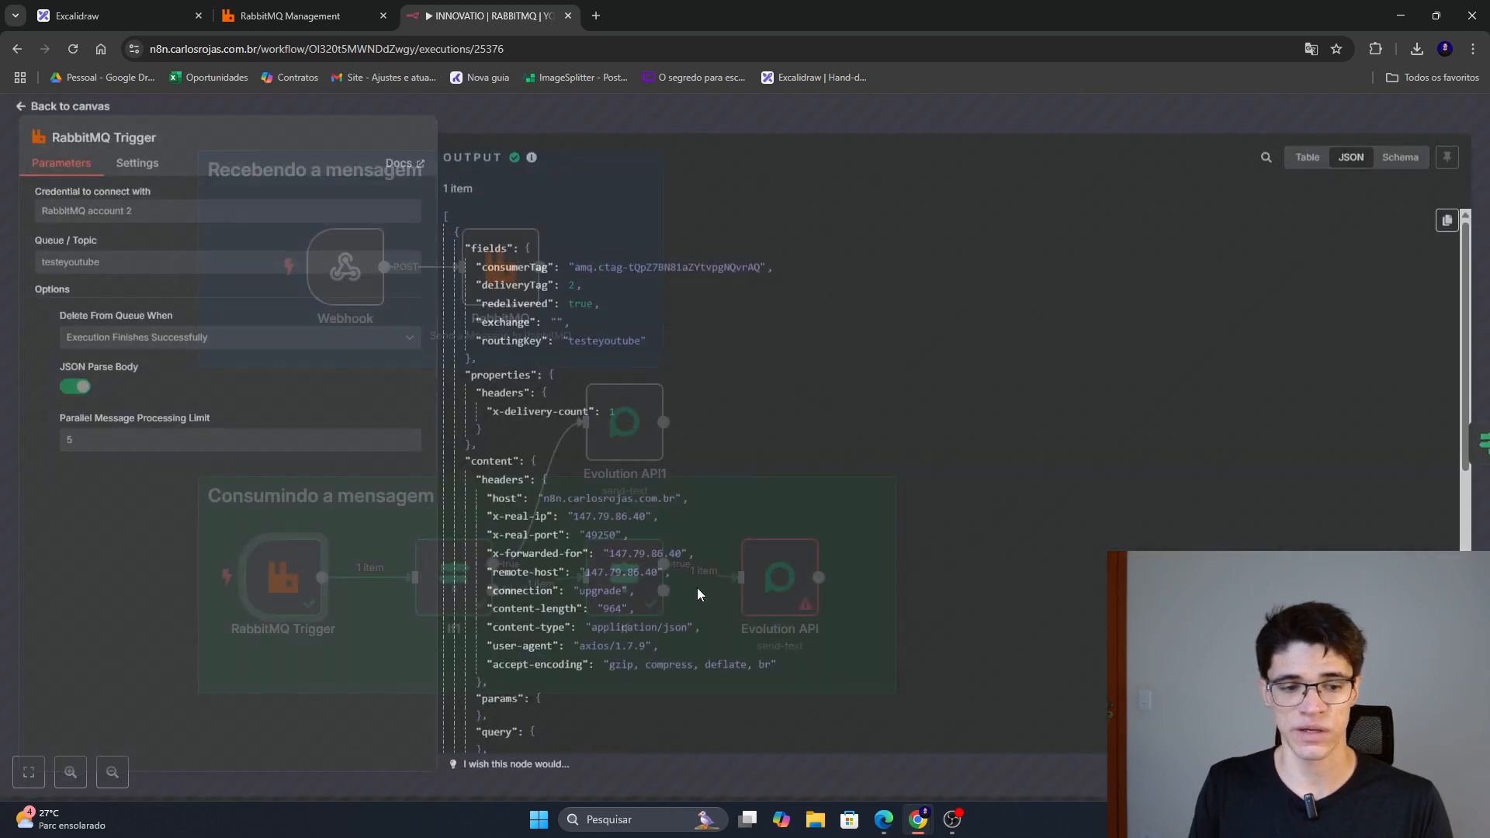
pyautogui.doubleClick(614, 418)
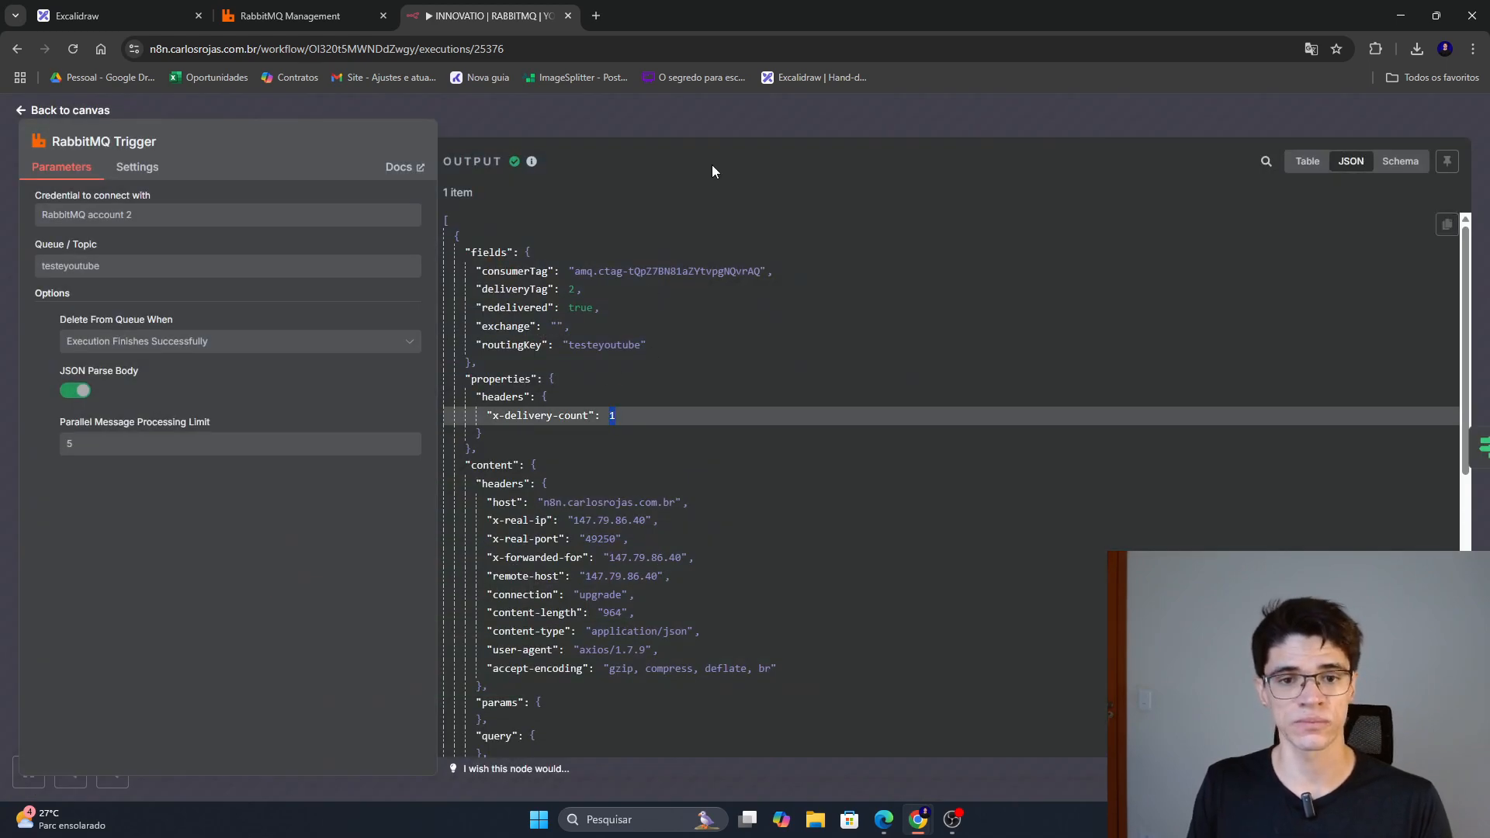
pyautogui.click(712, 121)
# Go through the remaining failed executions in order, ending on the newest successful one.
pyautogui.click(254, 456)
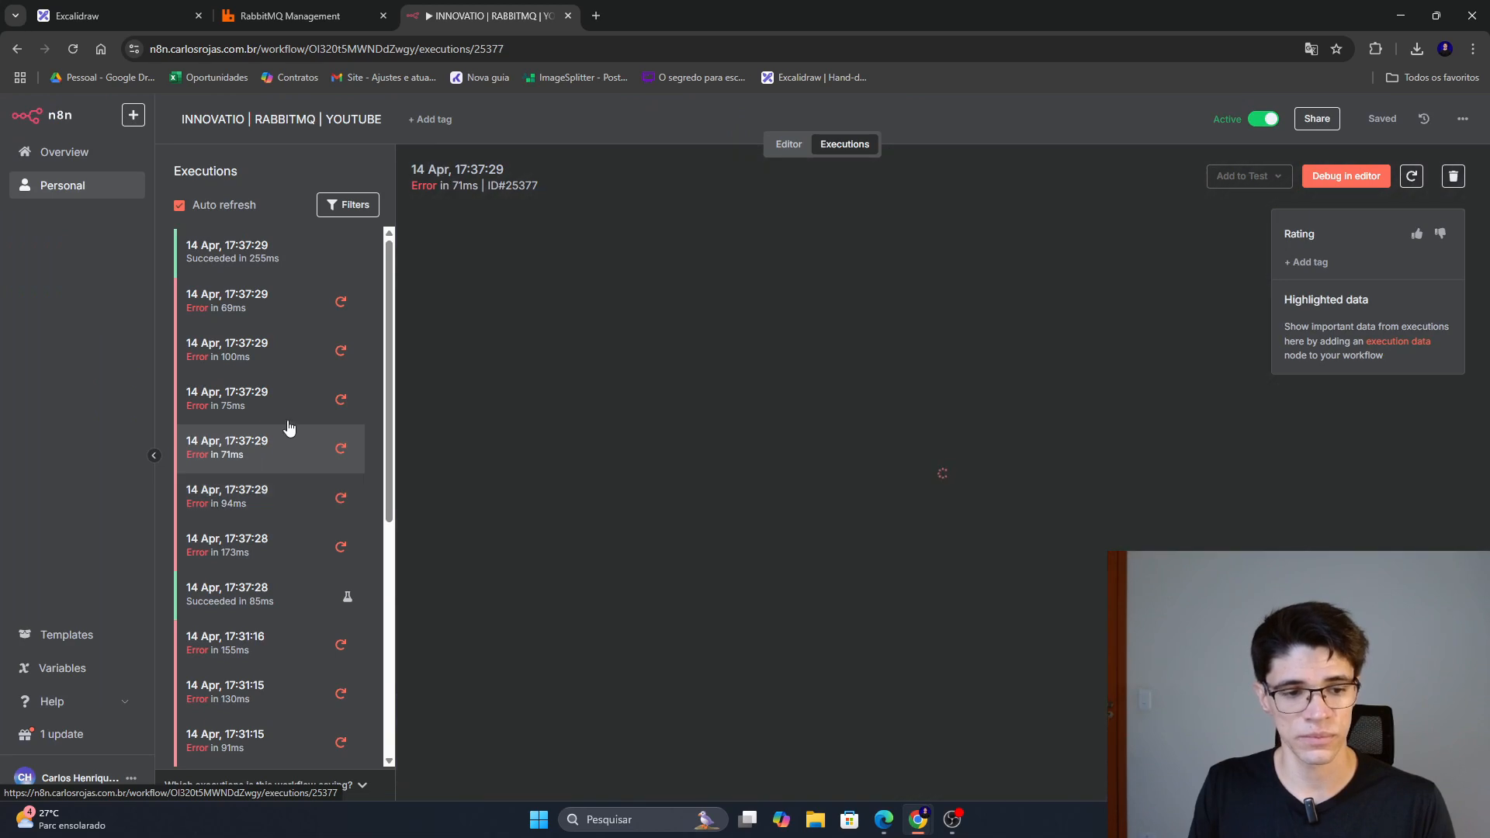
pyautogui.click(264, 416)
pyautogui.click(284, 363)
pyautogui.click(333, 321)
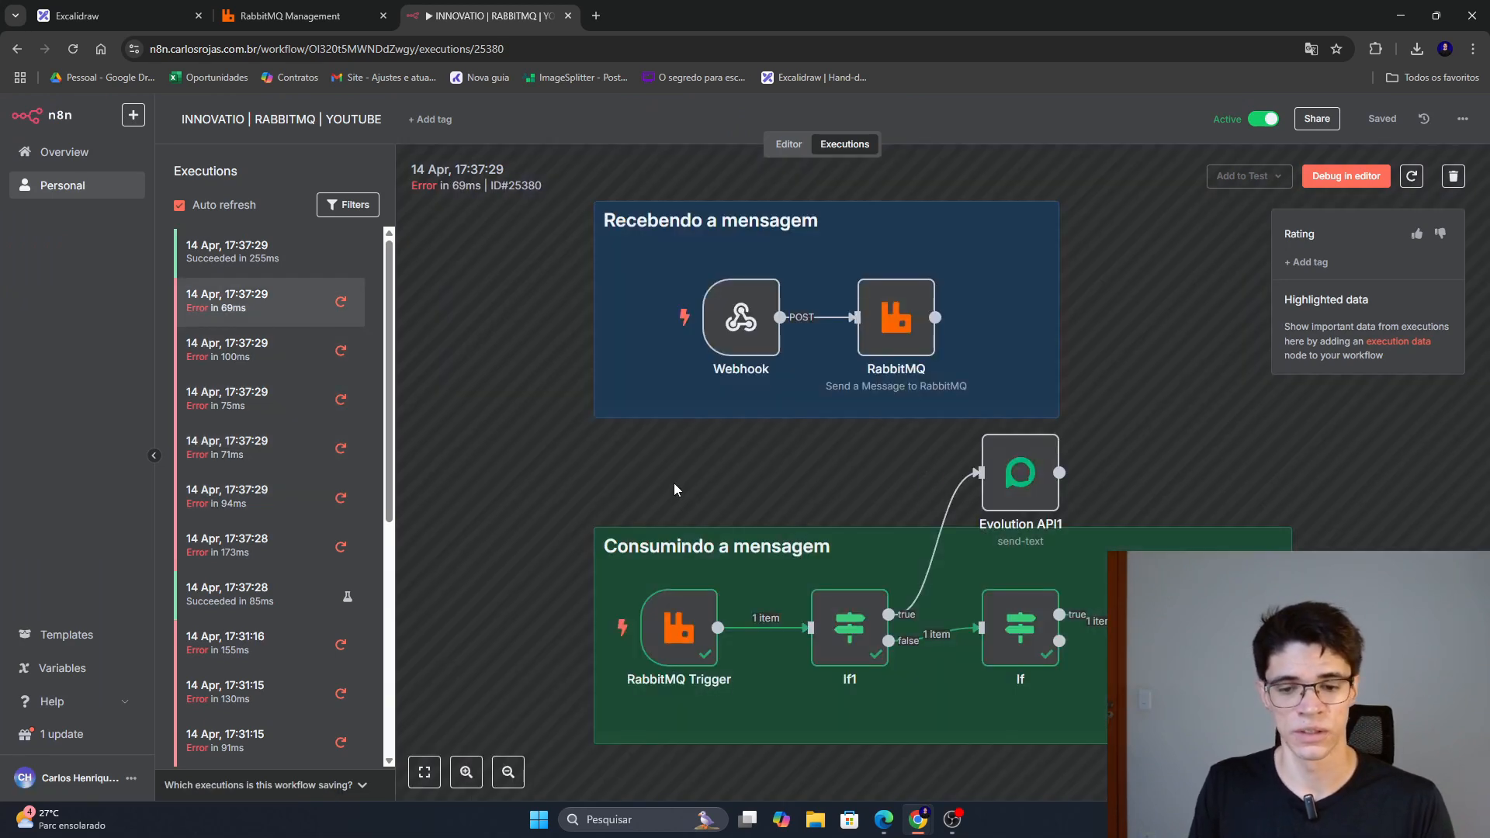
pyautogui.click(278, 269)
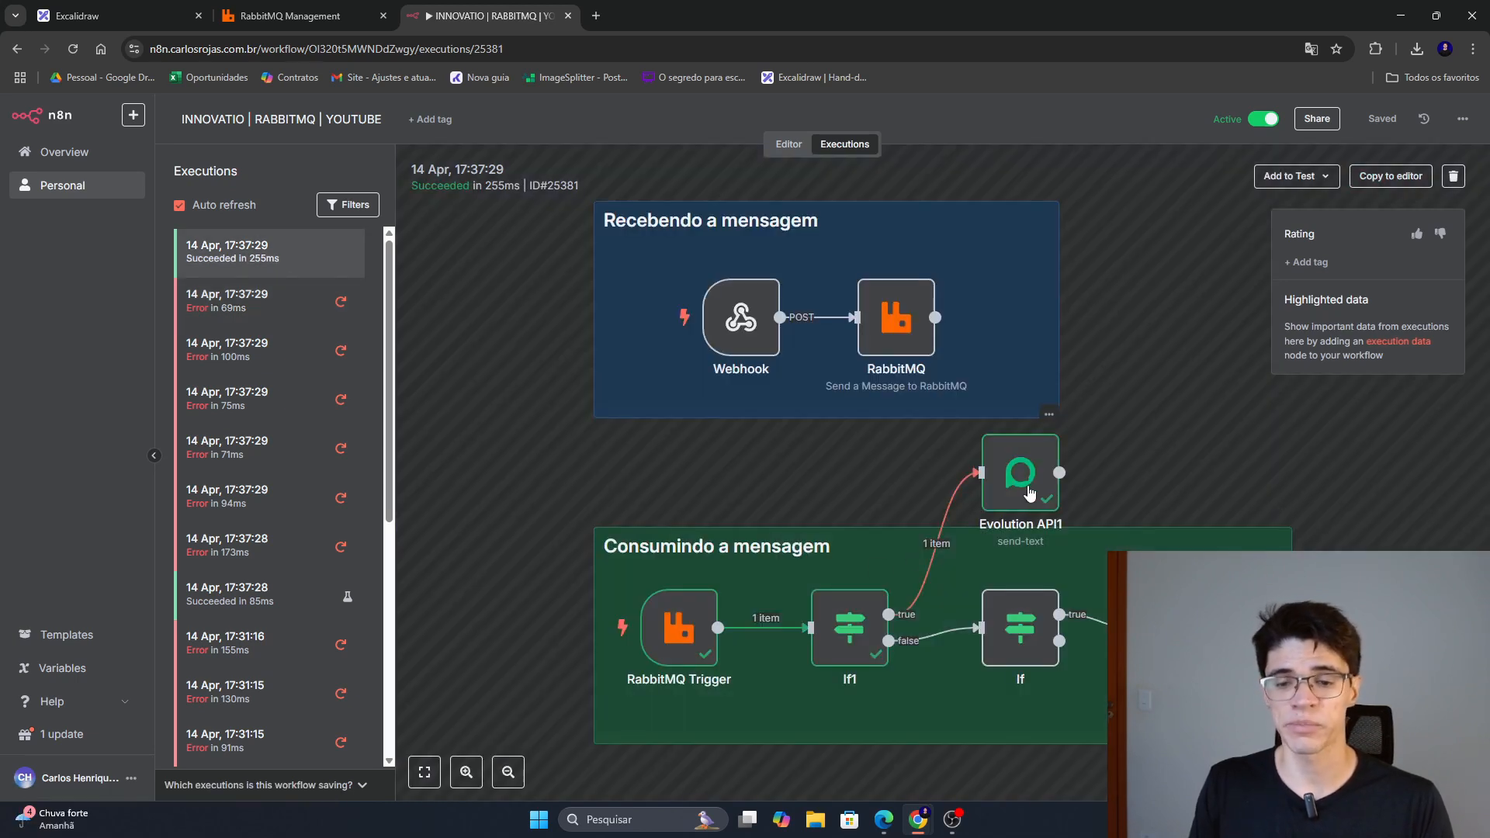
# Review the If1 node's x-delivery-count conditions in the newest execution and check the queued messages in RabbitMQ Management.
pyautogui.doubleClick(850, 628)
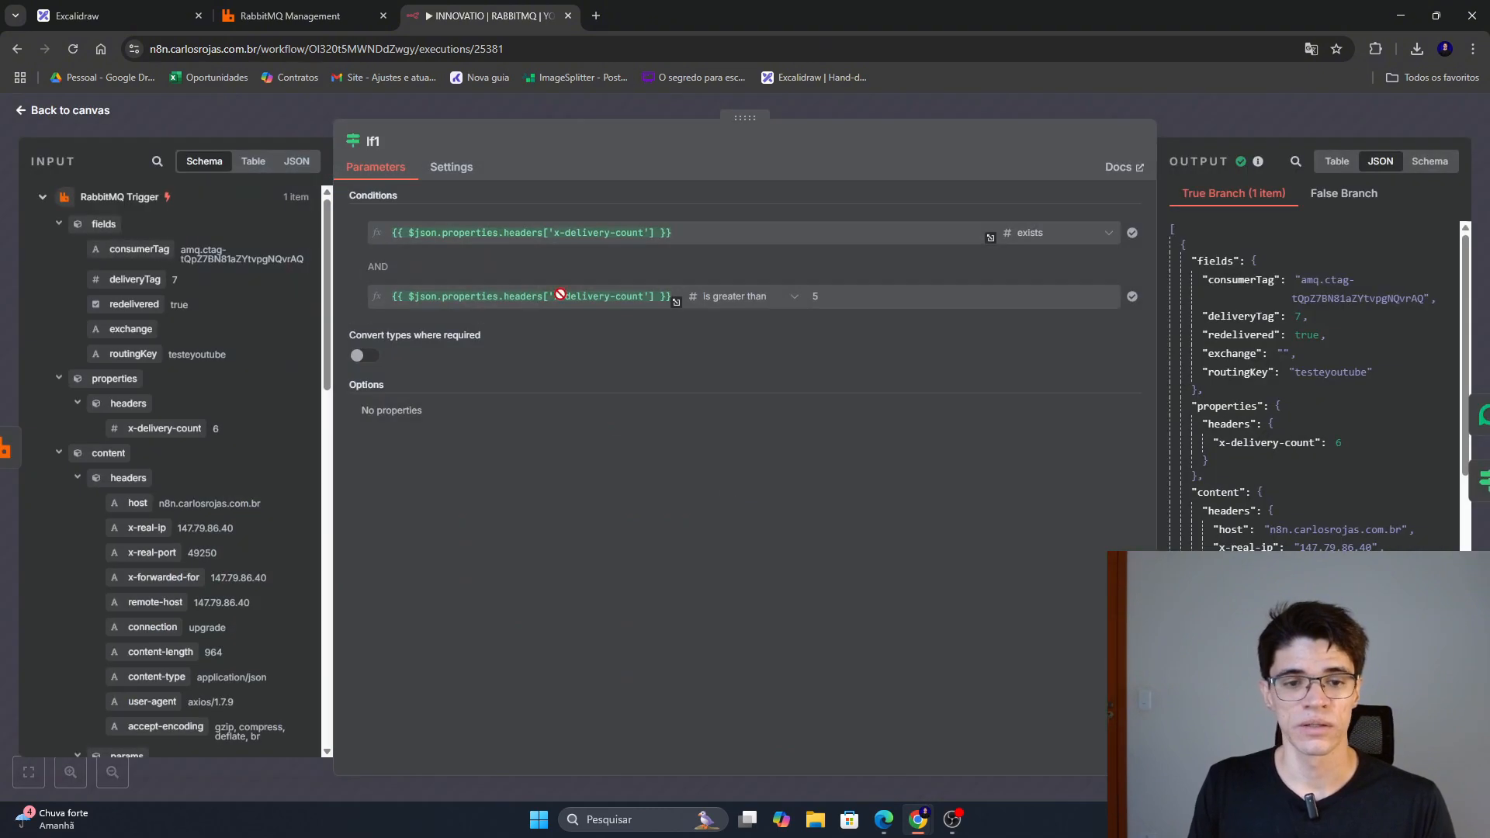
pyautogui.click(682, 233)
pyautogui.click(688, 389)
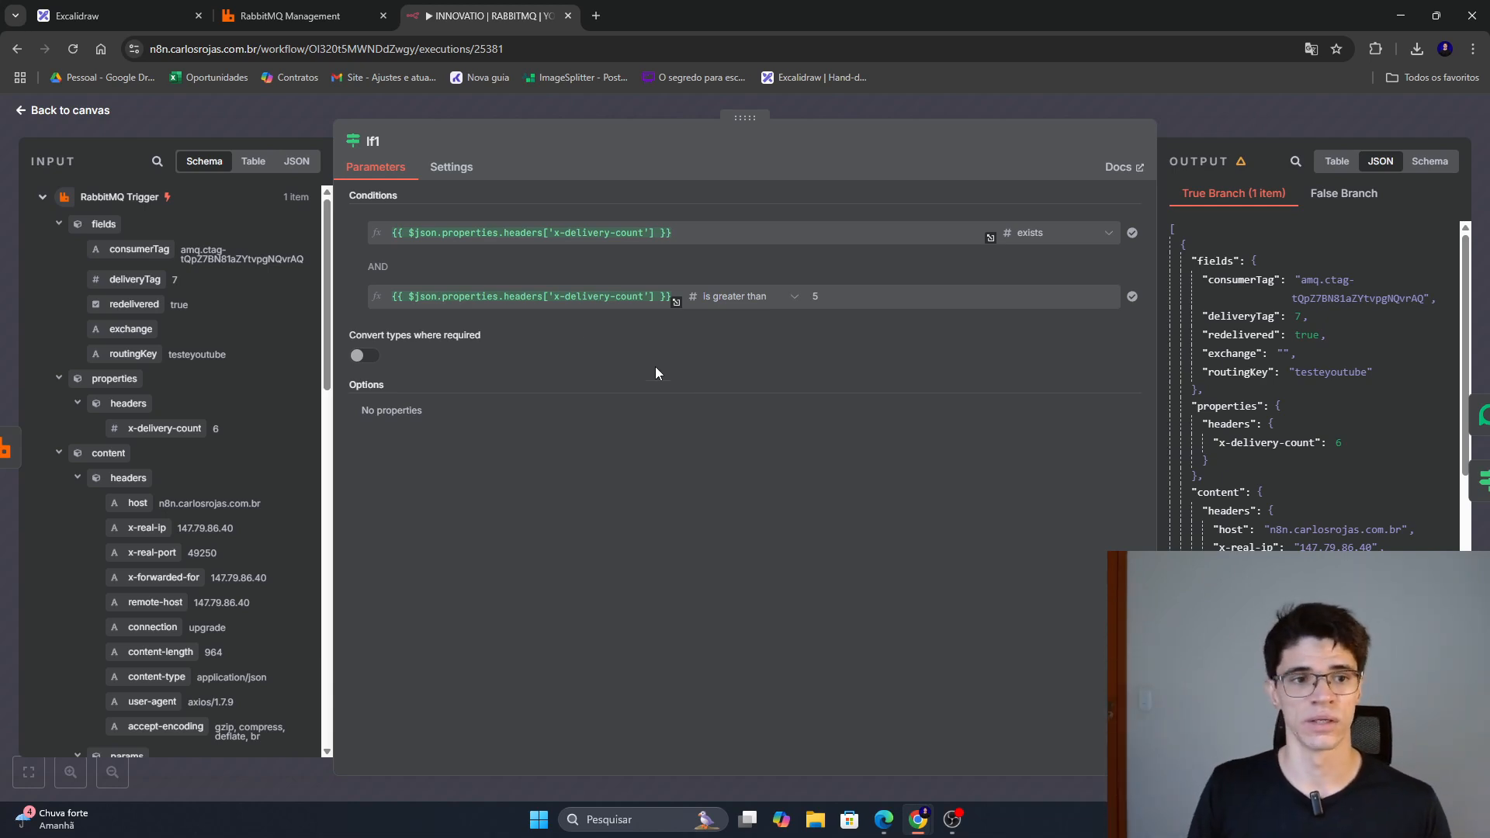
pyautogui.click(290, 15)
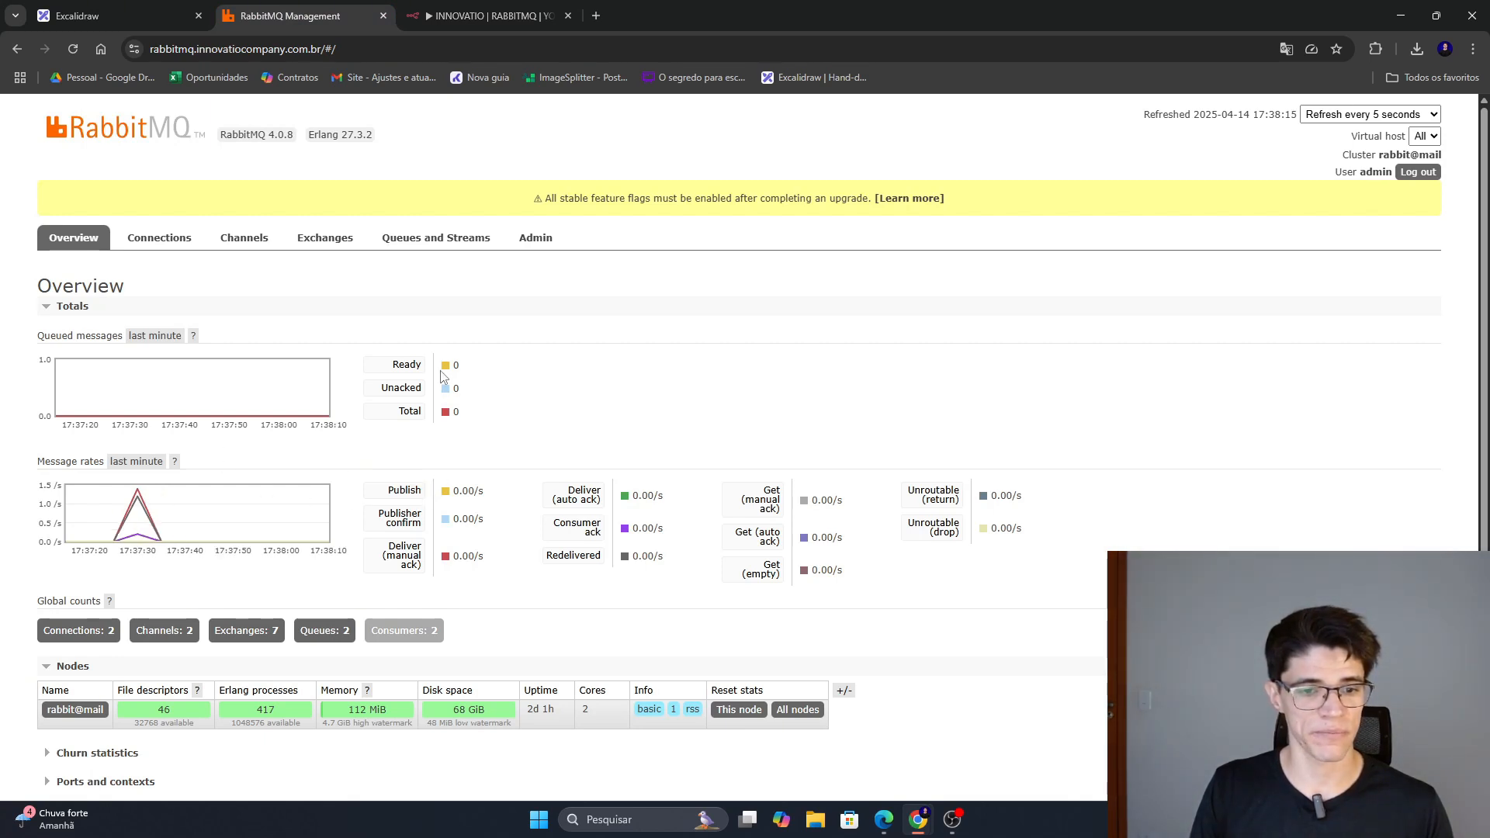
pyautogui.click(494, 16)
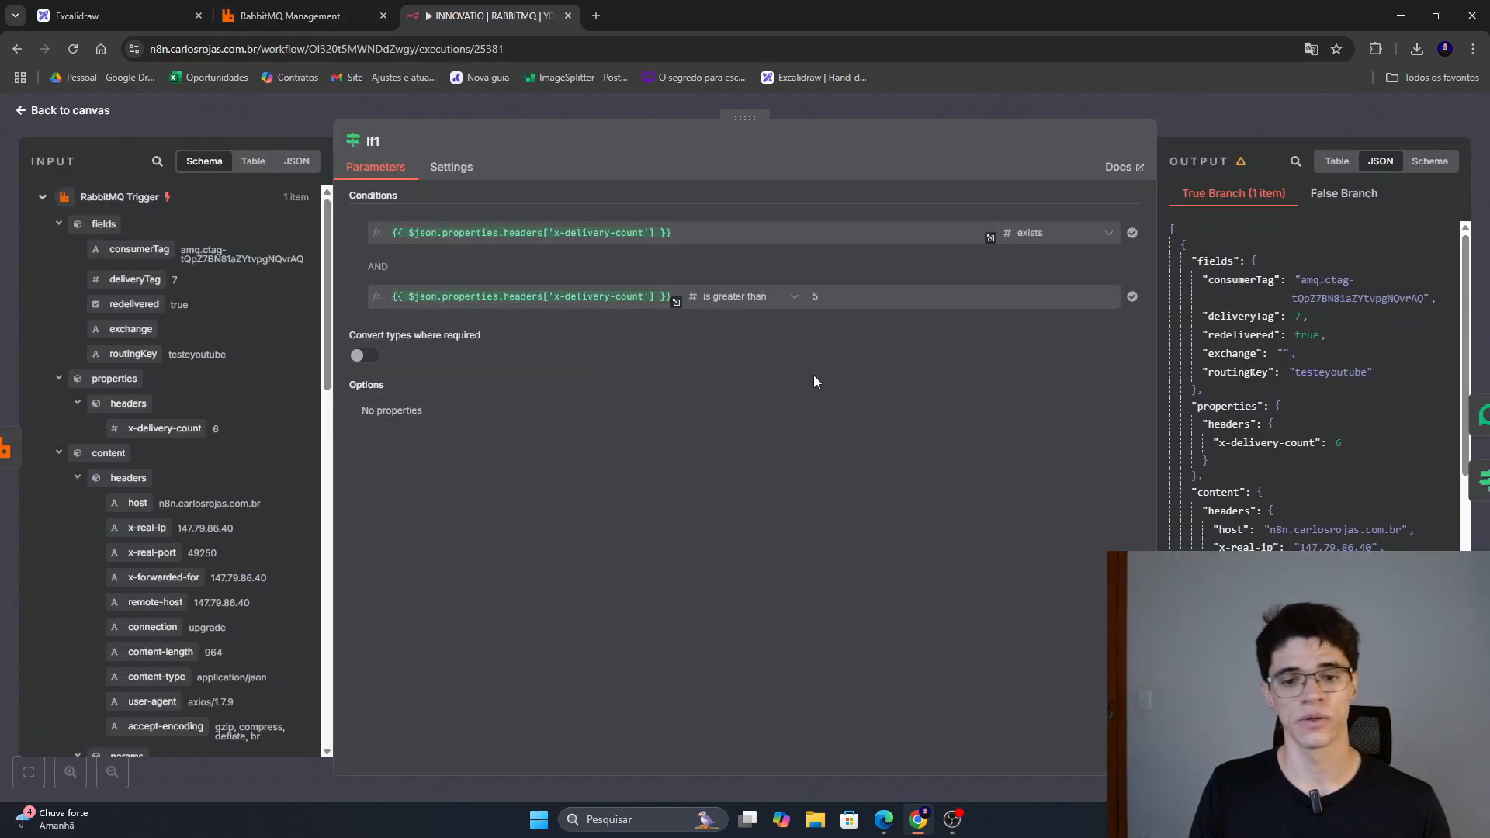
pyautogui.click(1190, 112)
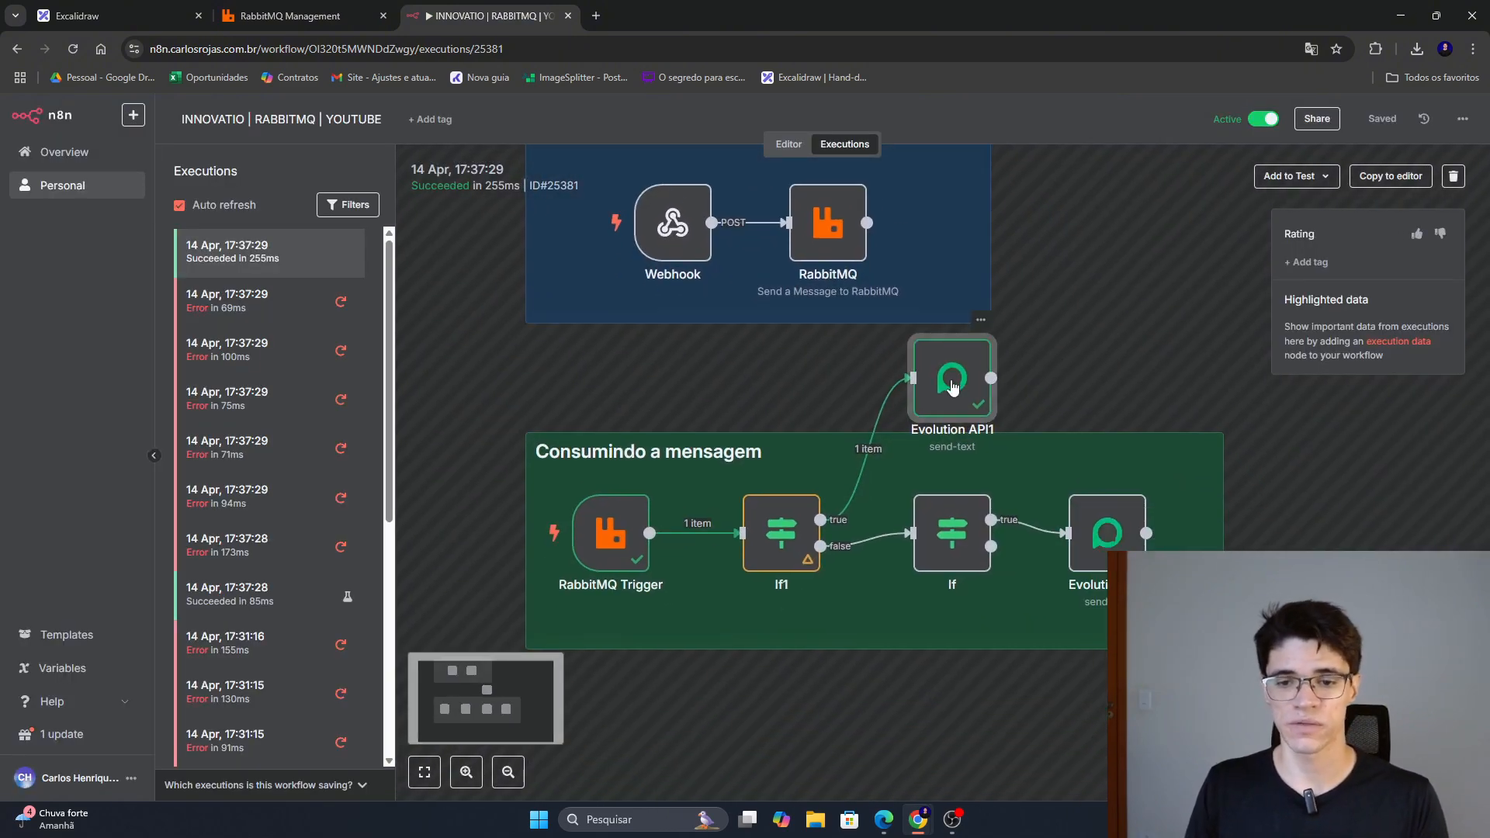
# Inspect the Evolution API1 node's output in the newest execution, and return to the workflow editor.
pyautogui.doubleClick(960, 379)
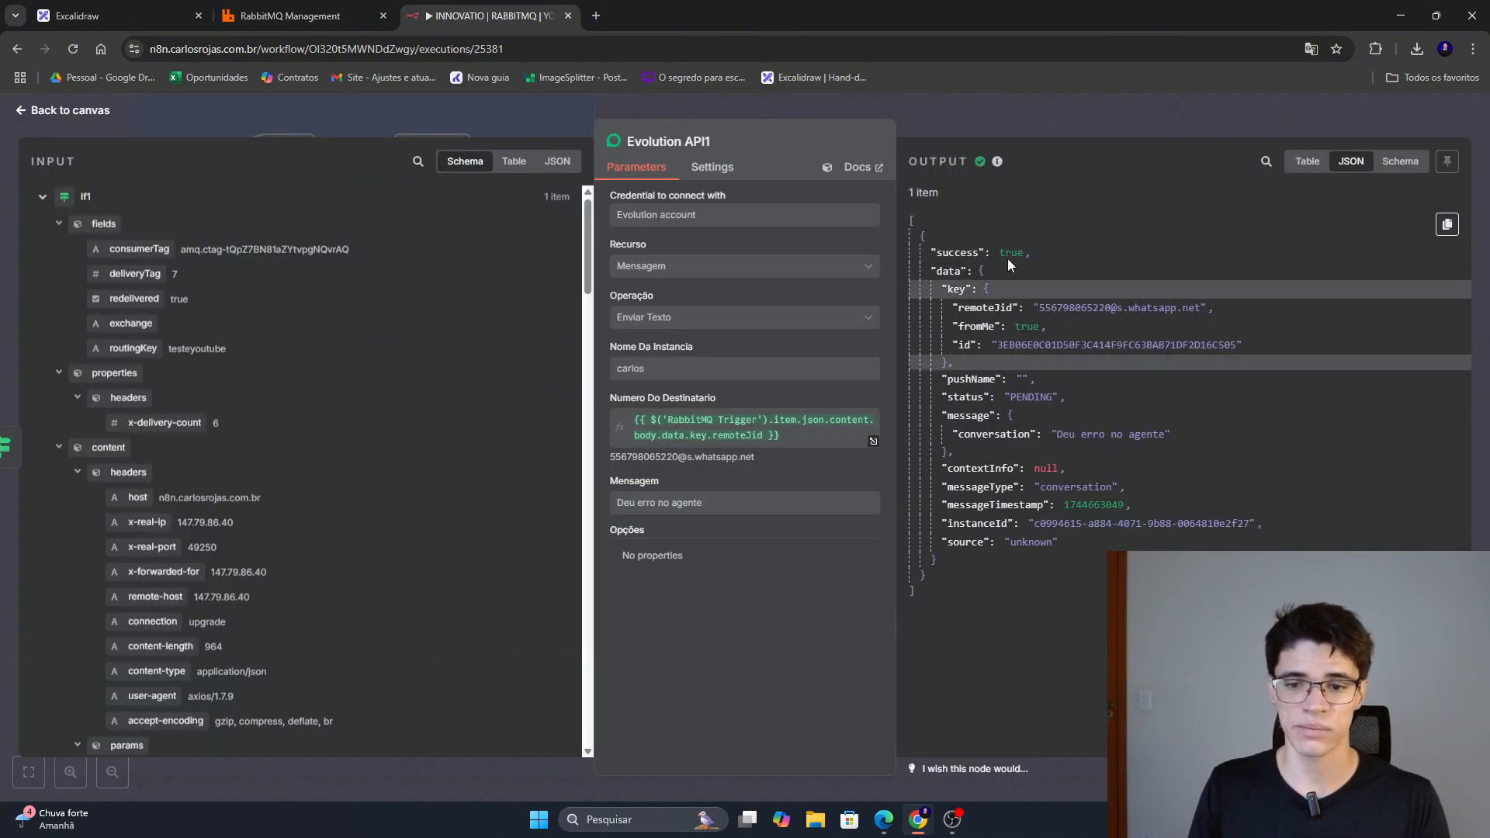
pyautogui.click(1067, 107)
pyautogui.click(789, 144)
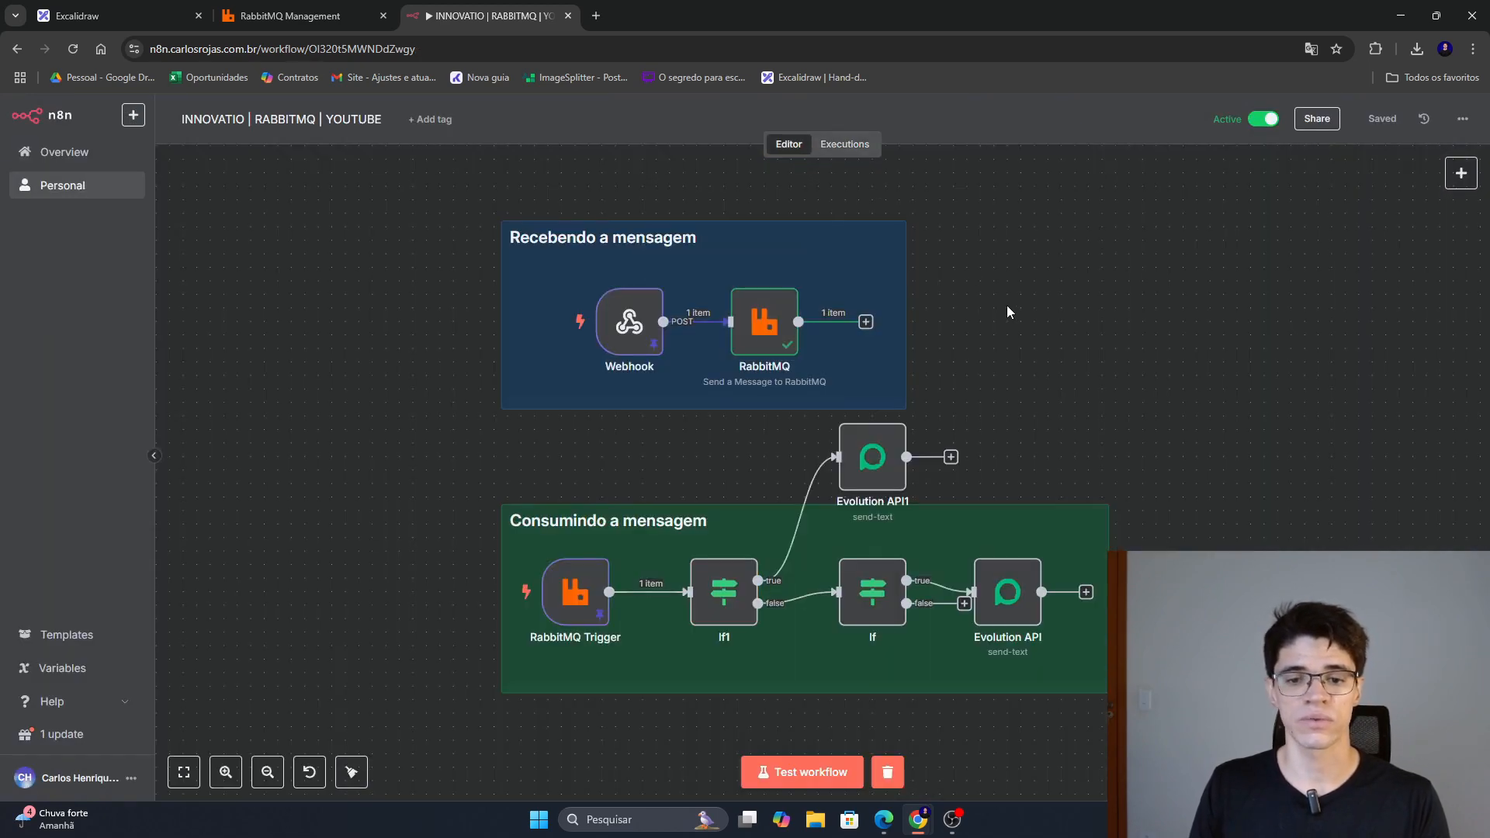